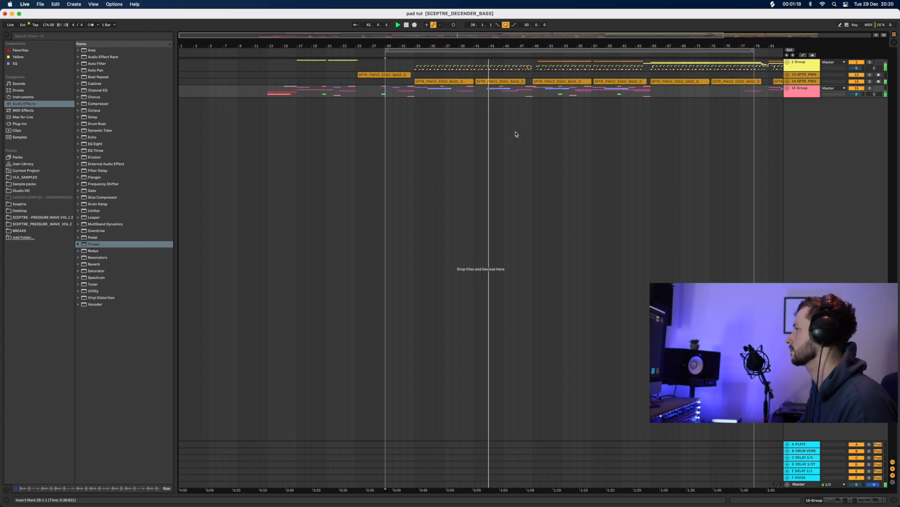
Zoom out the arrangement and unfold the 1 Group track to reveal its drum and hat loop tracks
left_click_drag(535, 46, 461, 46)
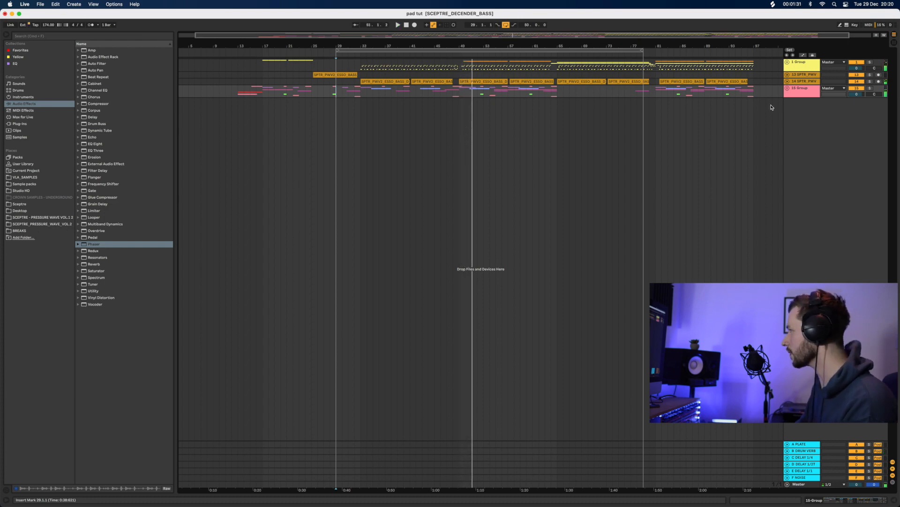
left_click(787, 62)
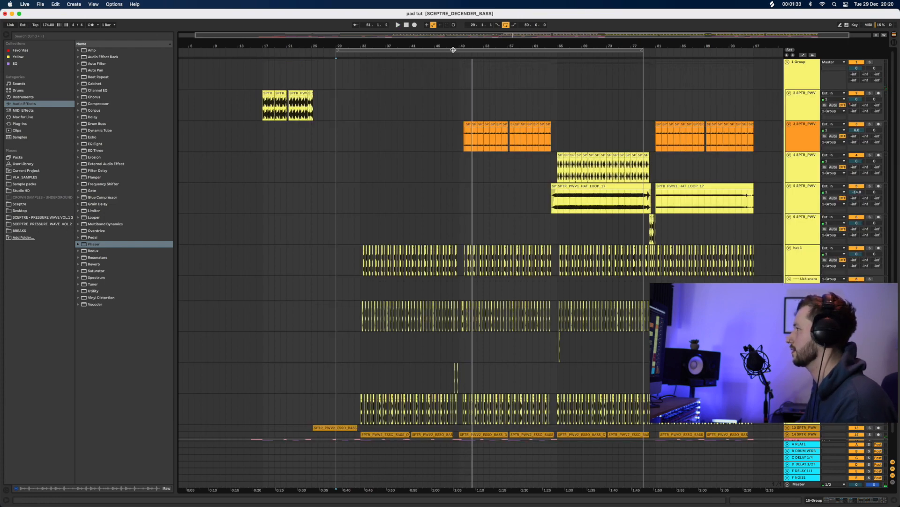
Zoom into bars 45–53, select bars 48–50 on track 5, and play that section back
left_click_drag(453, 50, 354, 236)
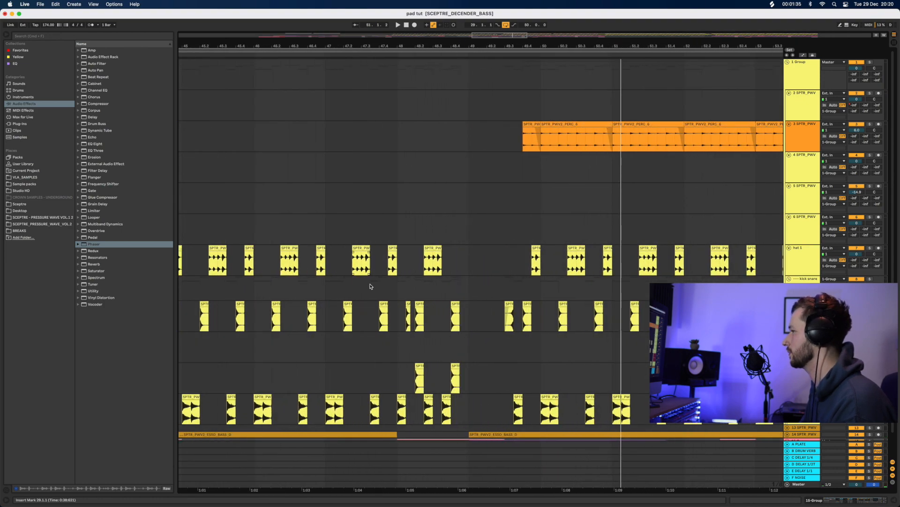
scroll(370, 286, "down", 2)
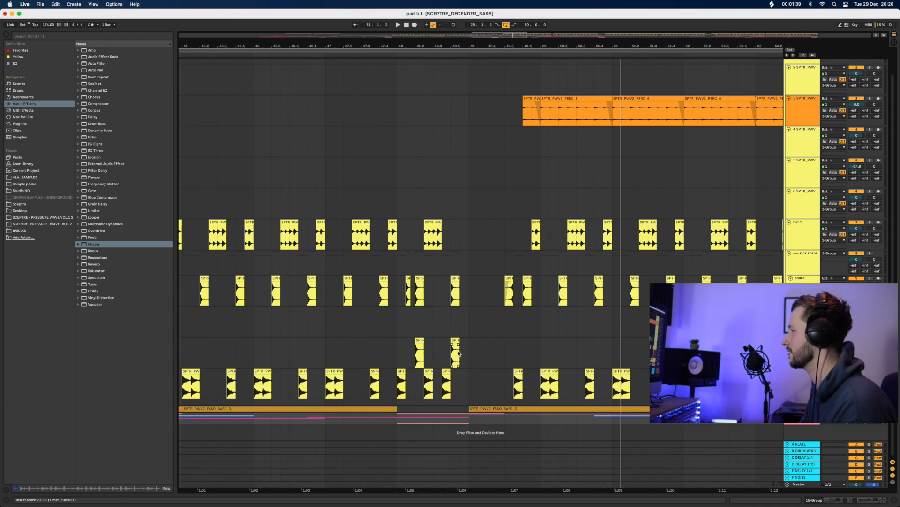
left_click(386, 348)
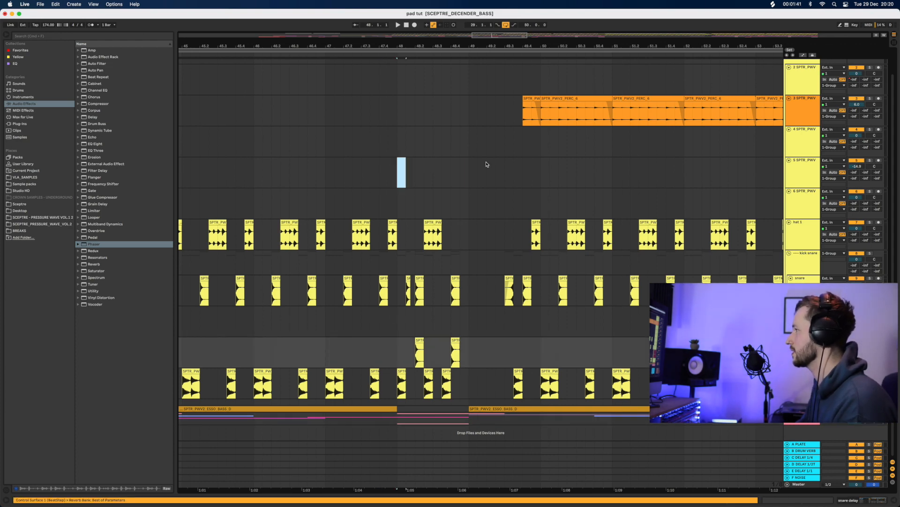
left_click_drag(486, 164, 540, 172)
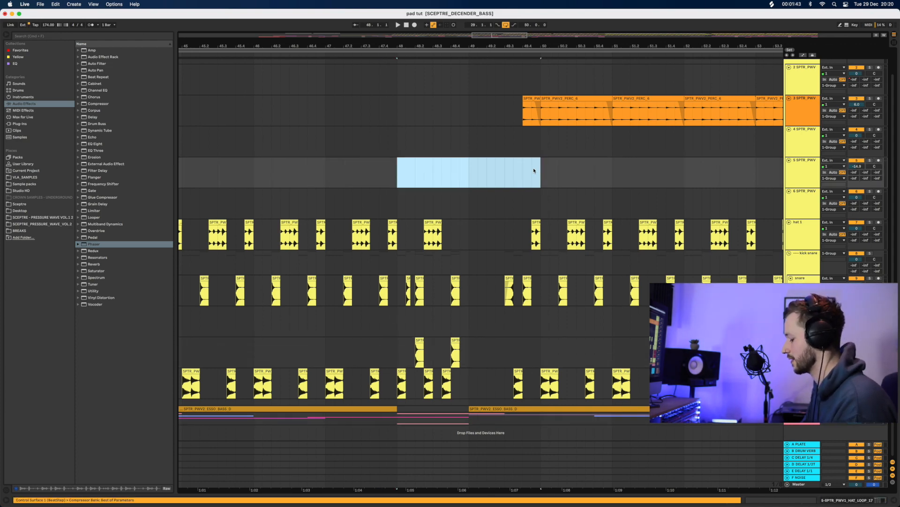
key("space")
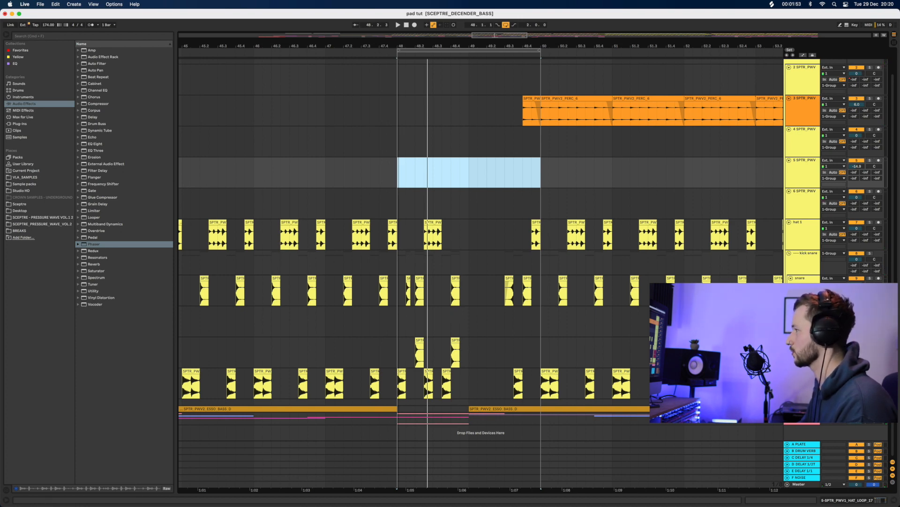
left_click_drag(399, 46, 319, 58)
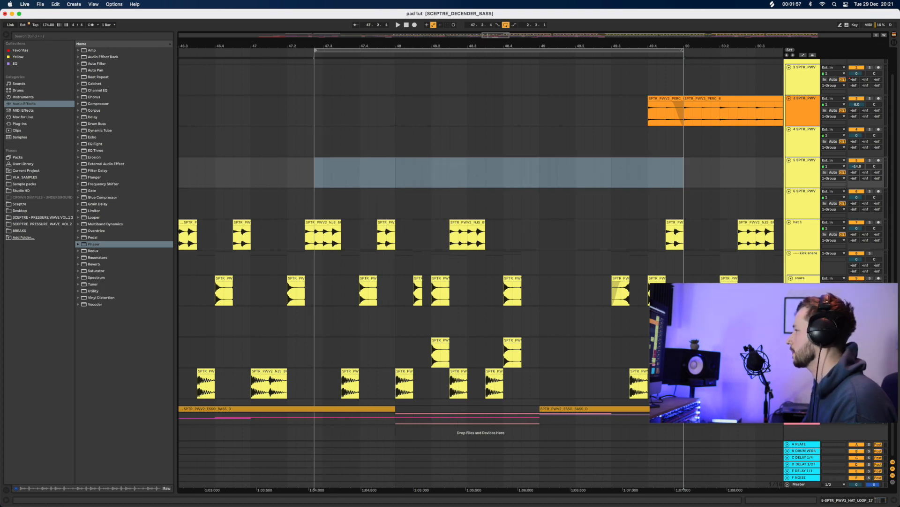
Show the snare delay track's Delay and Reverb devices and nudge the Reverb Dry/Wet up slightly
left_click(834, 352)
left_click(874, 500)
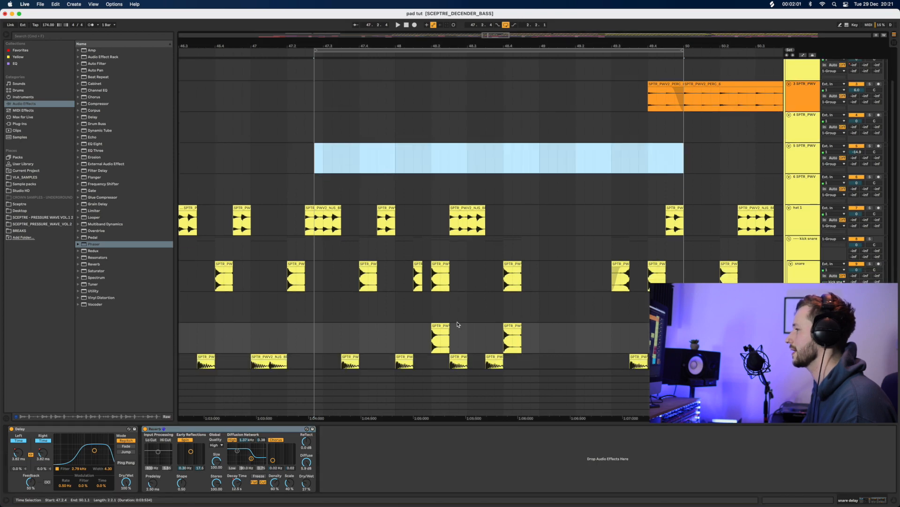
scroll(459, 328, "down", 3)
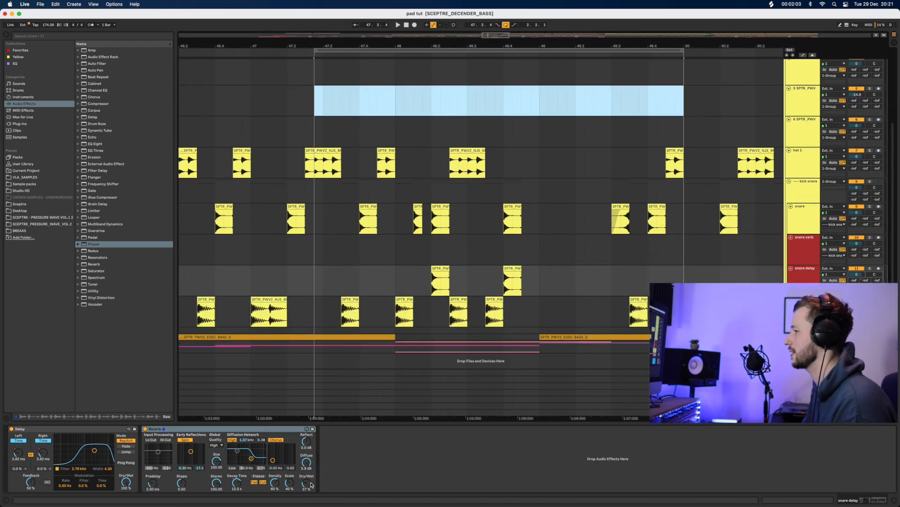
left_click_drag(308, 487, 308, 470)
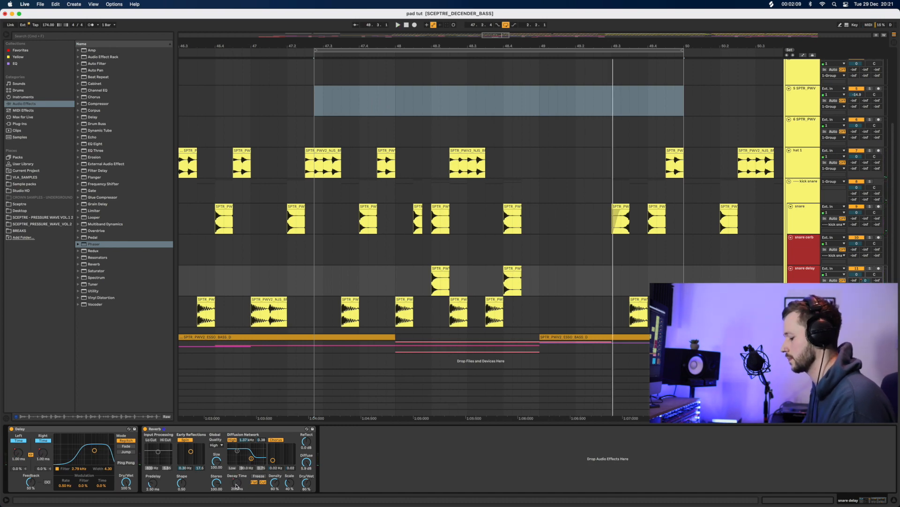
Show automation lanes and reshape the Reverb DecayTime breakpoints, auditioning from near bar 48
key("a")
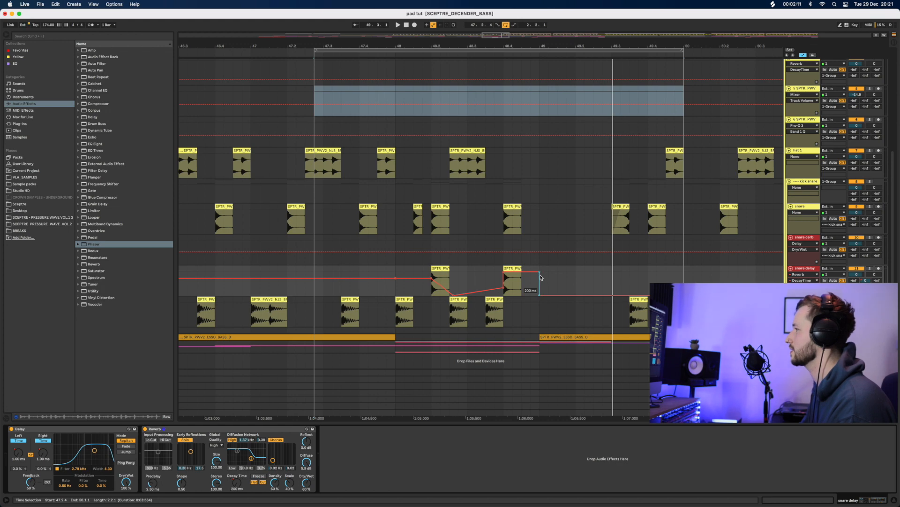
left_click_drag(541, 277, 648, 274)
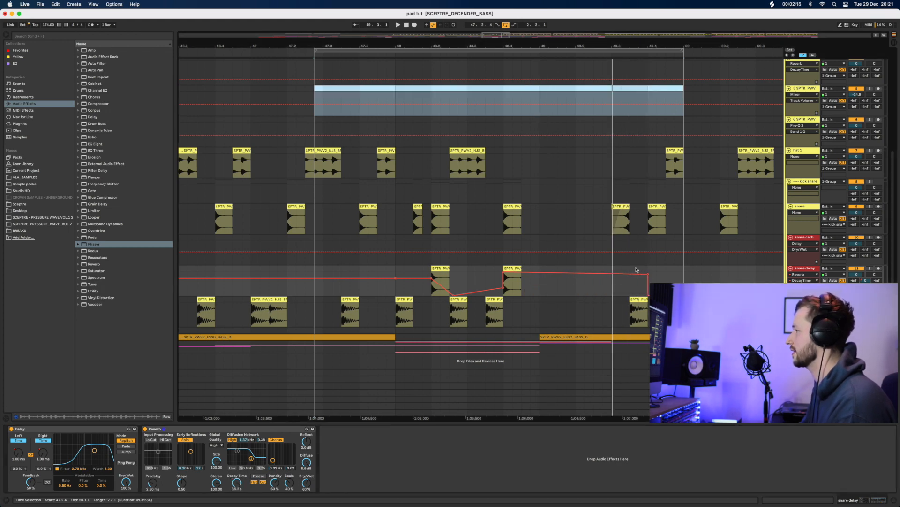
left_click(424, 288)
key("space")
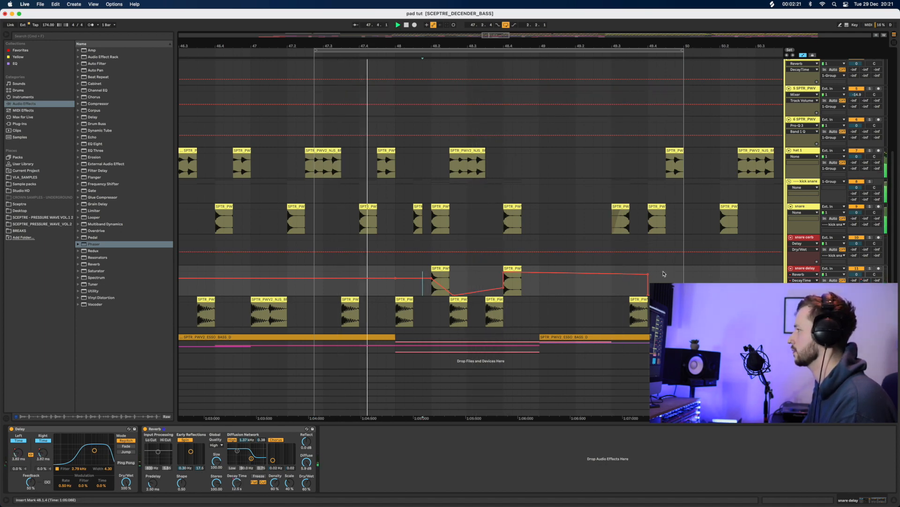
left_click_drag(648, 274, 630, 295)
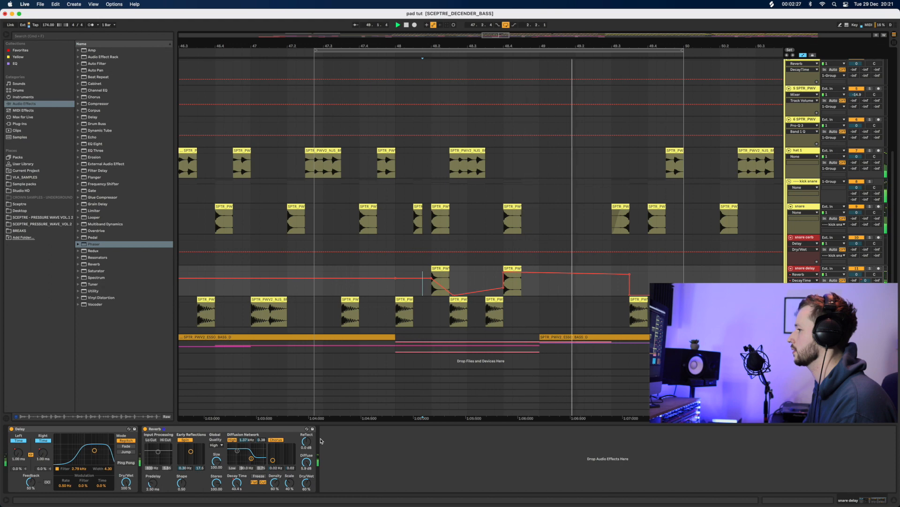
Raise Reverb Dry/Wet to 67 % and bring up the Delay L Time envelope
left_click_drag(306, 483, 305, 480)
key("space")
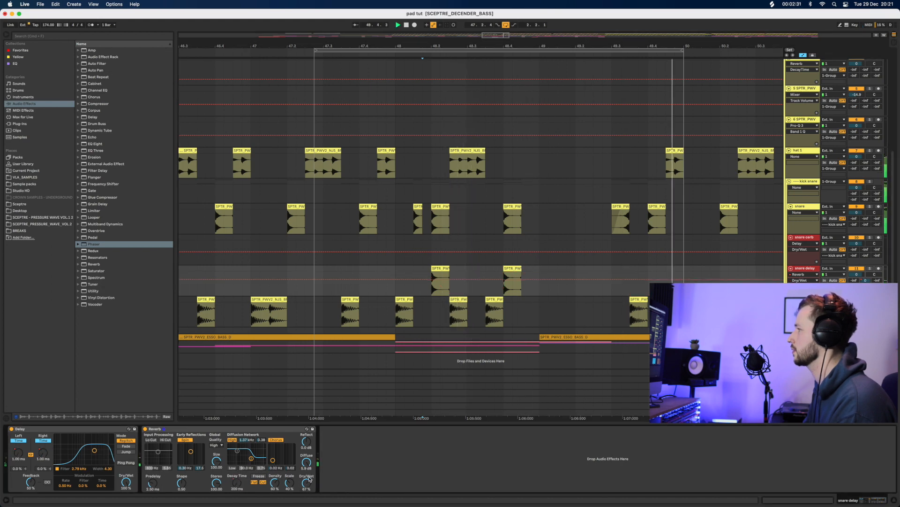
key("space")
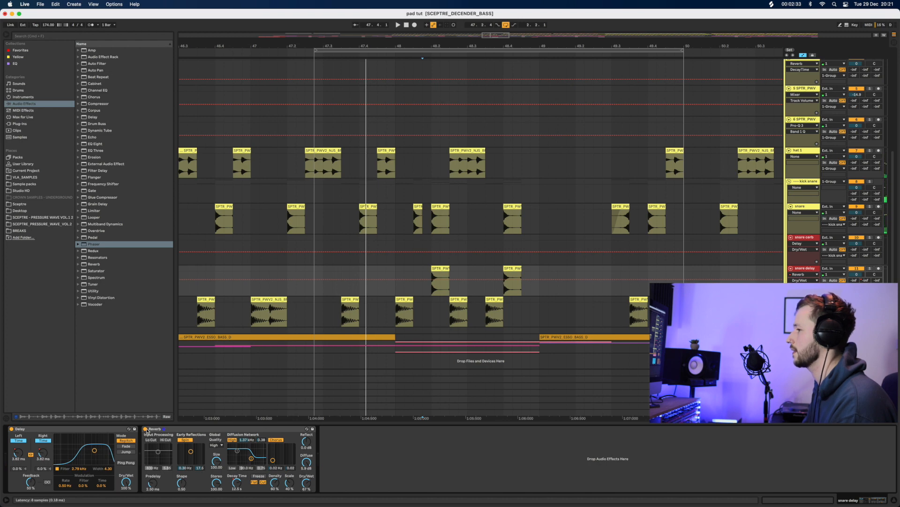
left_click(433, 269)
key("space")
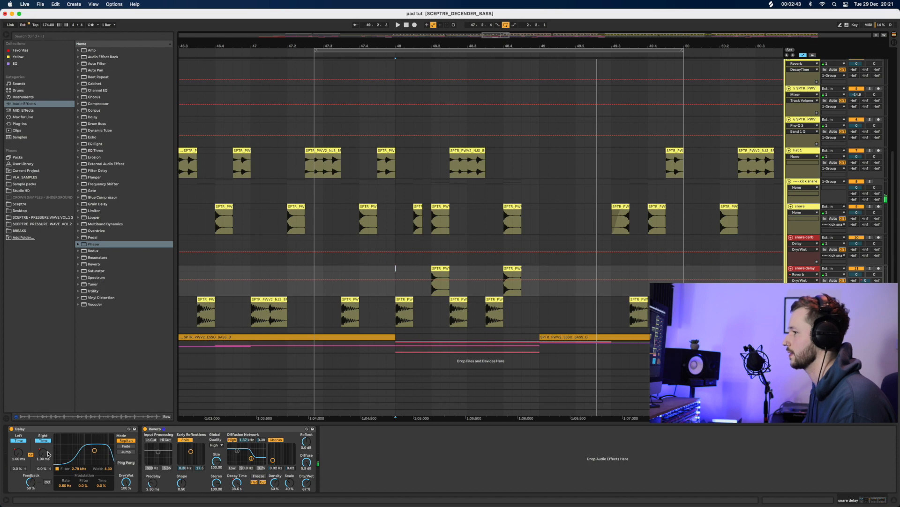
left_click(47, 453)
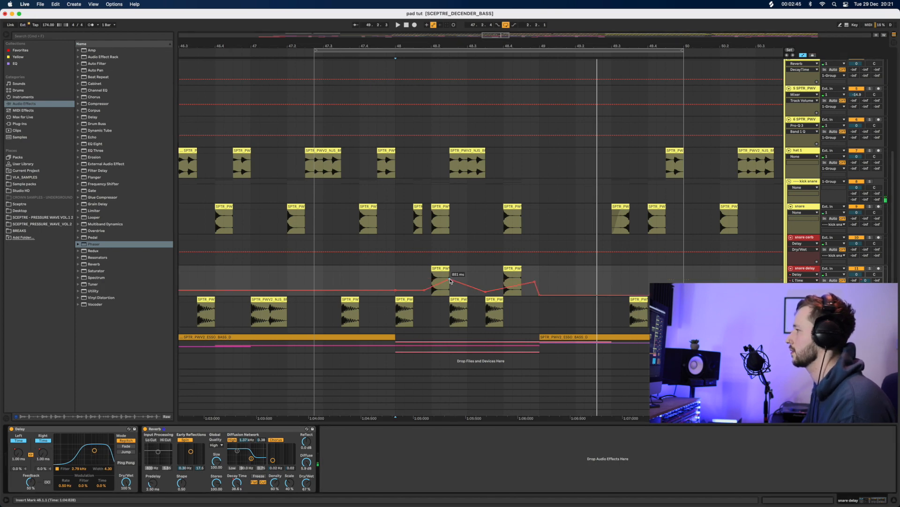
Lower the delay-time breakpoint to 607 ms, solo the snare delay, and switch off its Reverb
left_click_drag(450, 281, 439, 280)
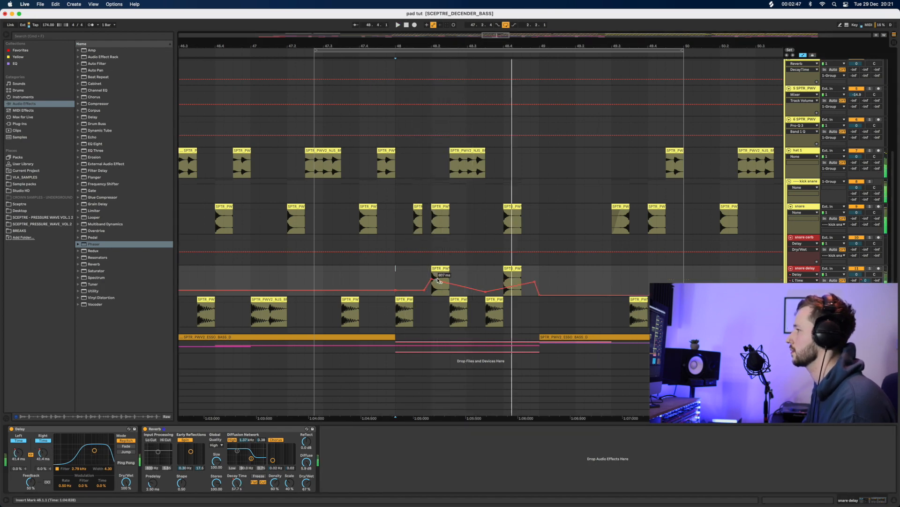
left_click(870, 269)
key("space")
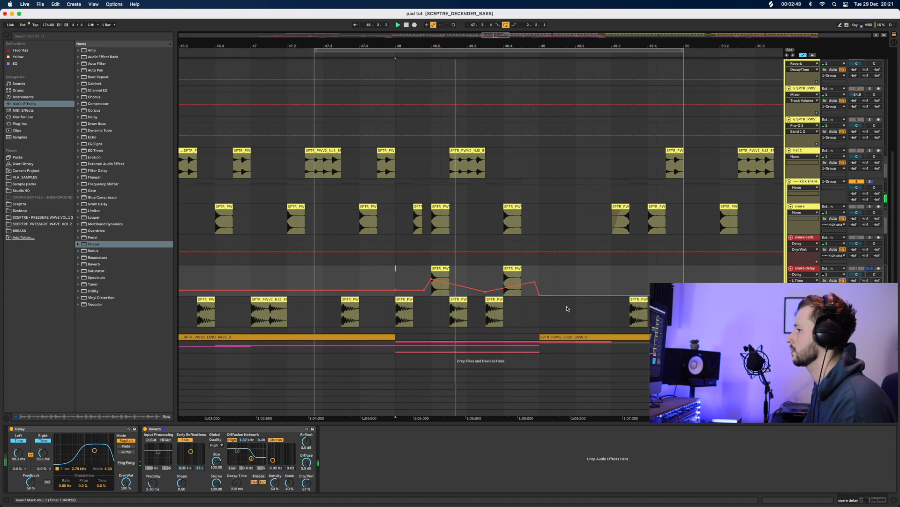
key("space")
key("space")
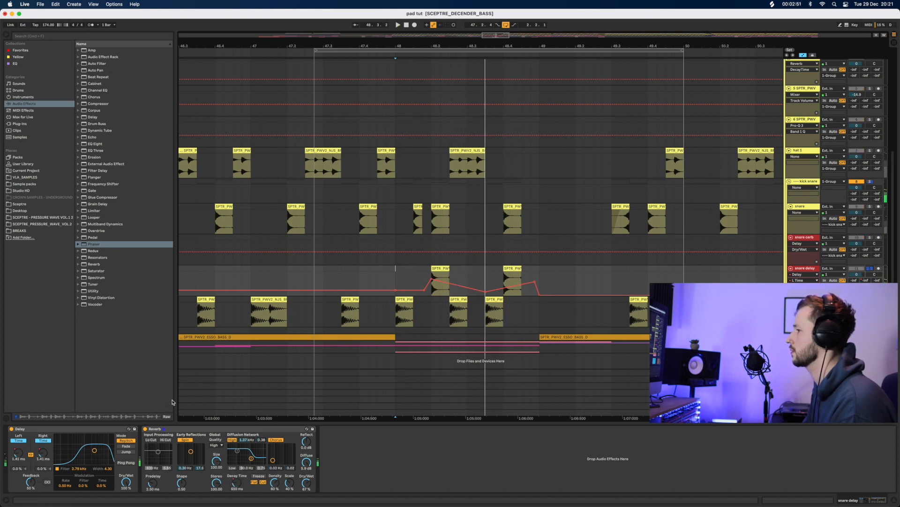
left_click(145, 429)
key("space")
key("space")
key("space")
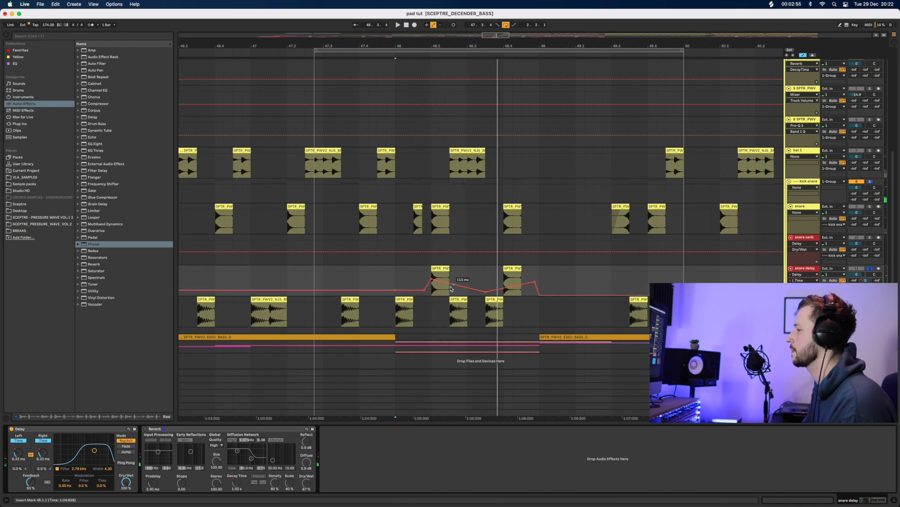
Push the delay-time breakpoint up to 5.00 s and audition it from bar 48
left_click_drag(448, 286, 448, 275)
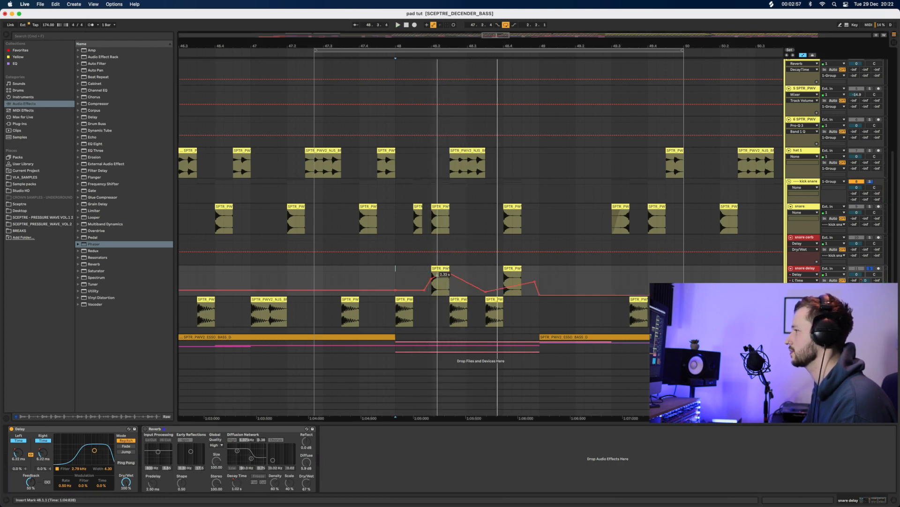
key("space")
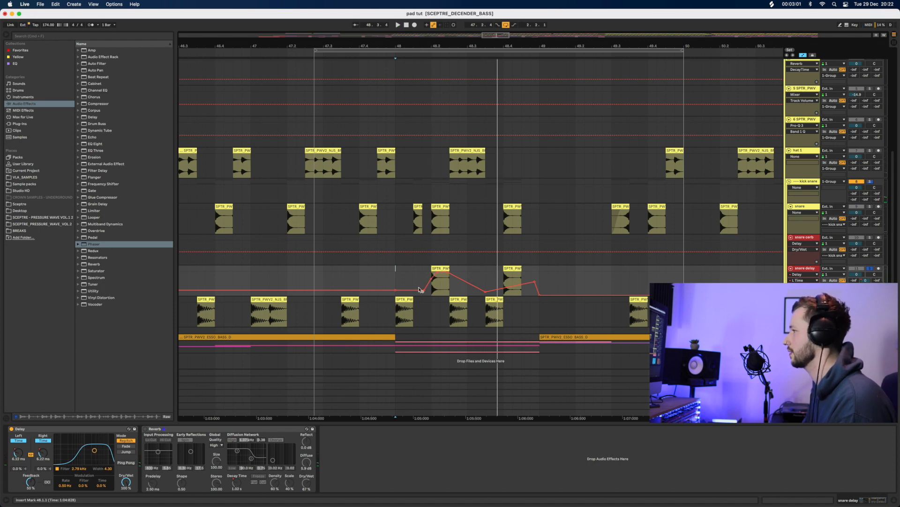
key("space")
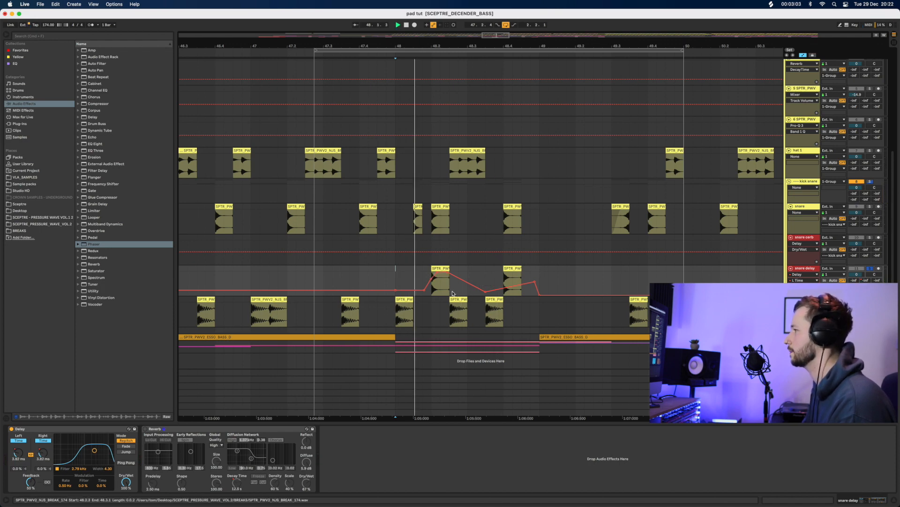
key("space")
key("space")
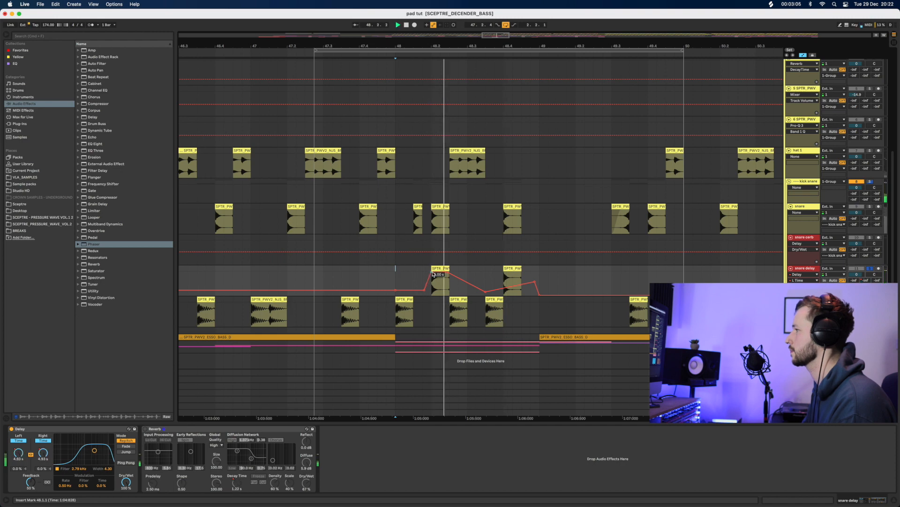
Try delay times of 1.58 s, 1.00 ms and 19.2 ms, then select the span across both snare hits
key("space")
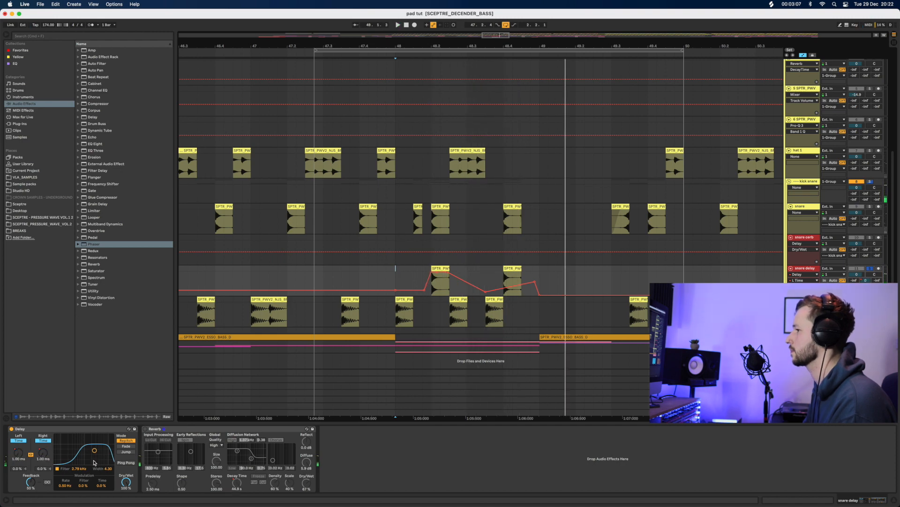
left_click_drag(18, 452, 19, 405)
key("space")
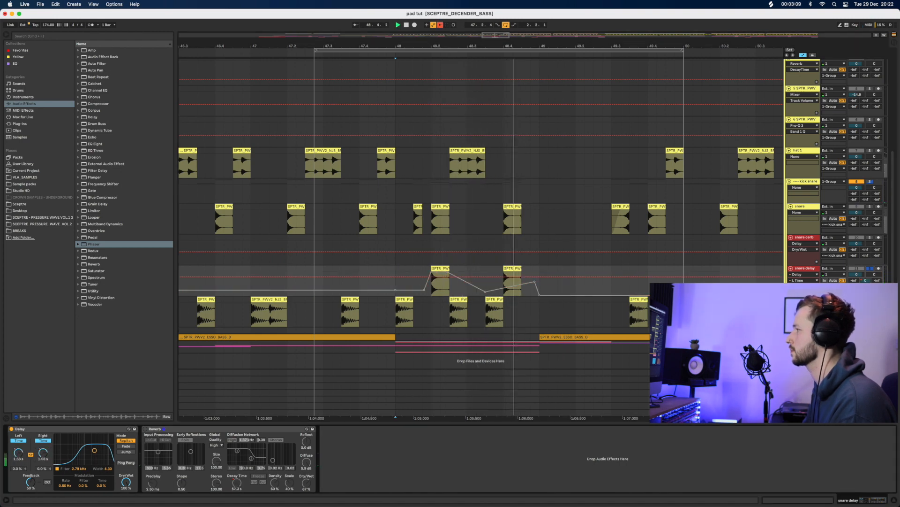
key("space")
left_click_drag(18, 453, 19, 500)
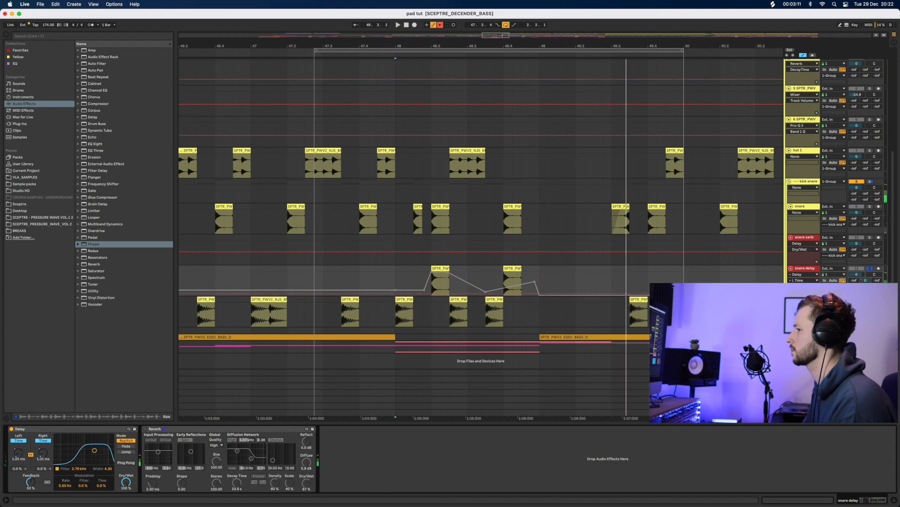
key("space")
mouse_move(18, 453)
left_mouse_down()
mouse_move(18, 435)
mouse_move(18, 449)
mouse_move(43, 462)
left_mouse_up()
key("space")
key("space")
key("space")
key("space")
key("space")
key("space")
key("space")
key("space")
key("space")
key("space")
key("space")
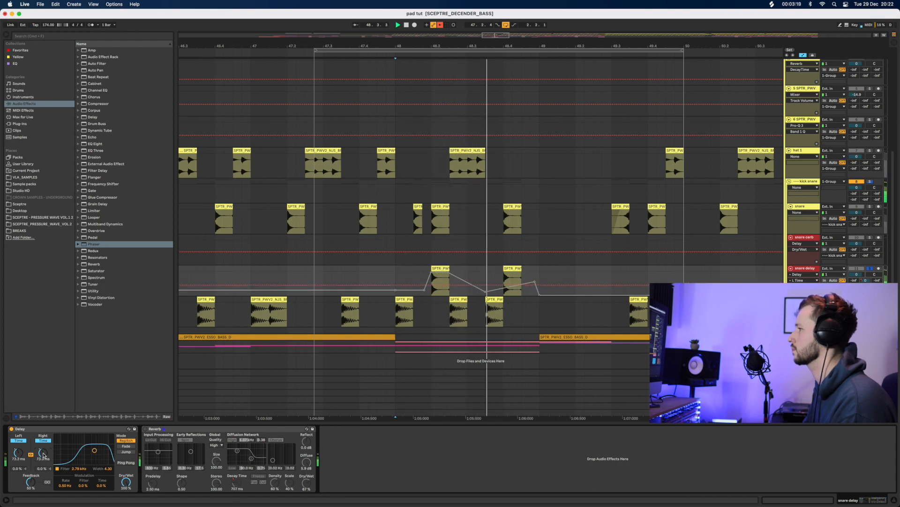
key("space")
left_click(433, 287)
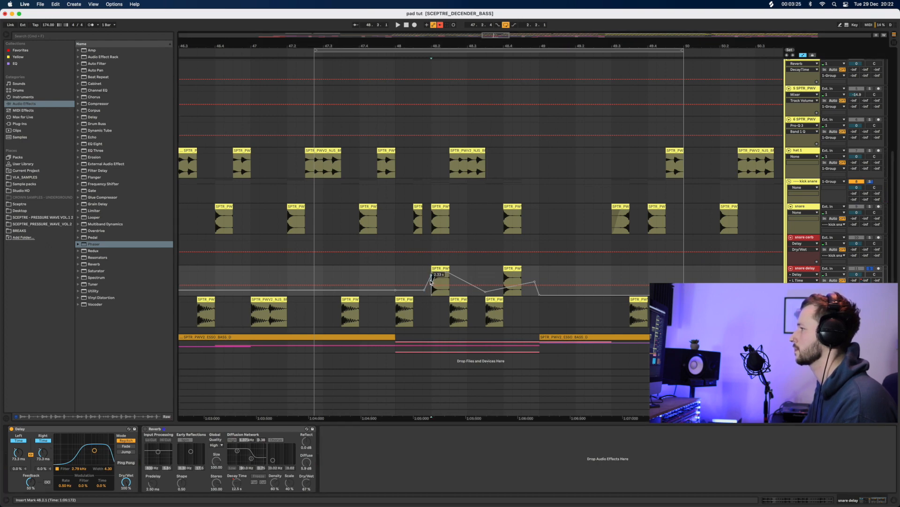
left_click_drag(368, 280, 613, 288)
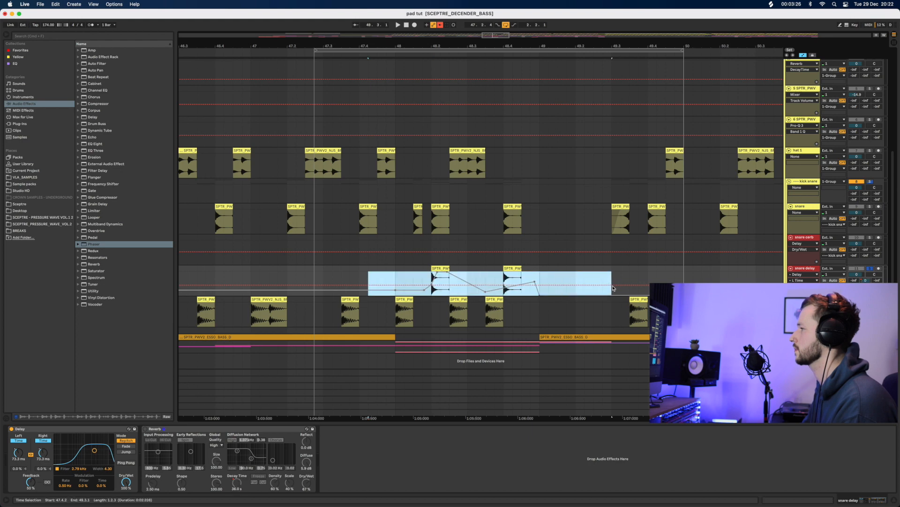
Clear the delay-time envelope in the selection and audition from just before the snare hits
right_click(563, 276)
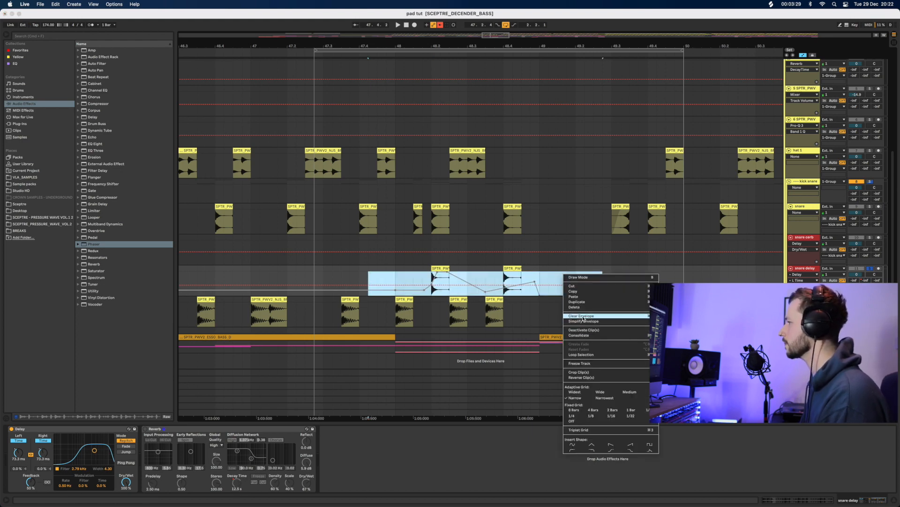
left_click(586, 321)
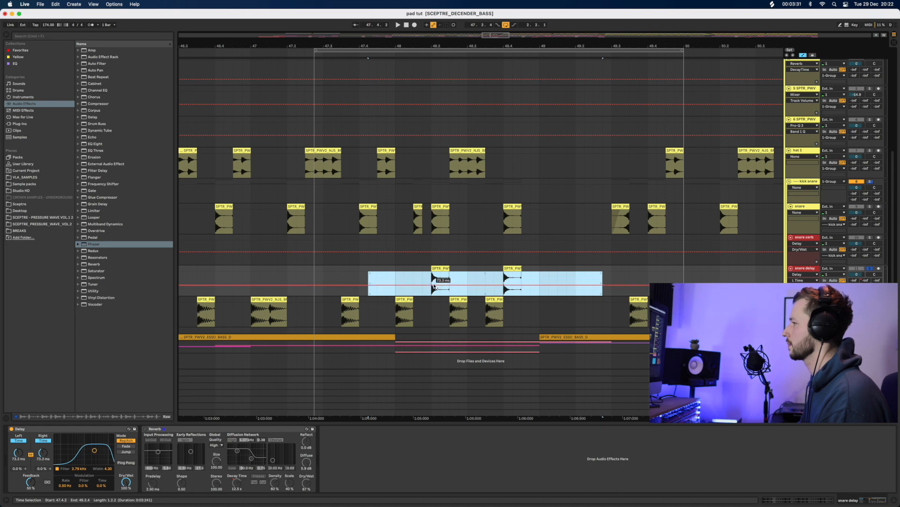
left_click(433, 286)
key("space")
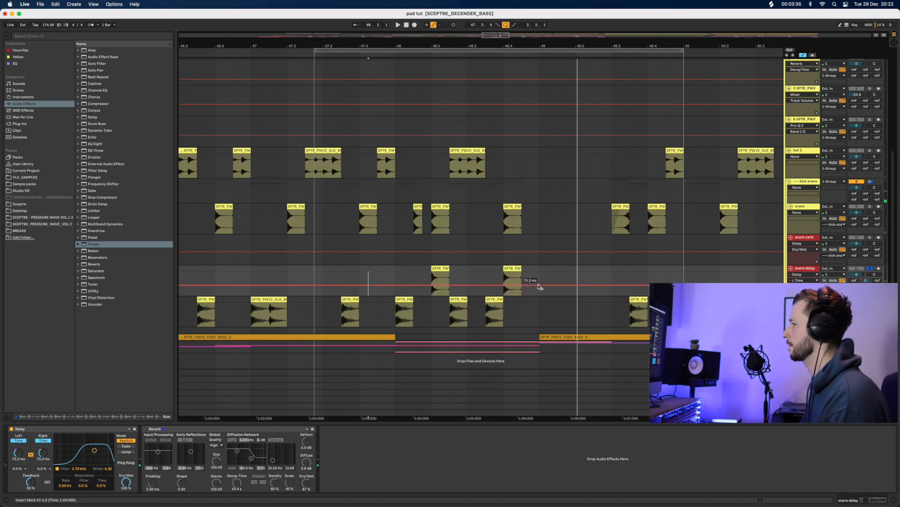
Add delay-time breakpoints forming a gentle rise between the two snare hits
left_click_drag(539, 285, 539, 280)
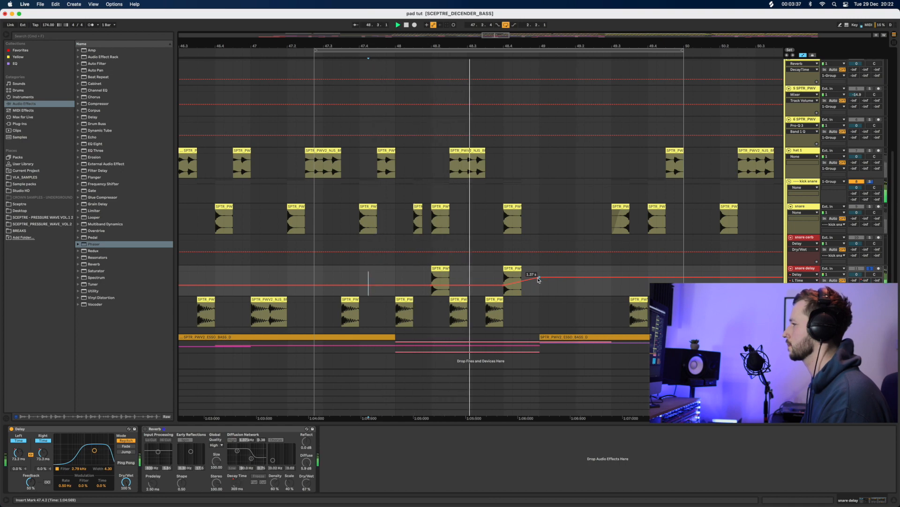
left_click_drag(539, 279, 539, 287)
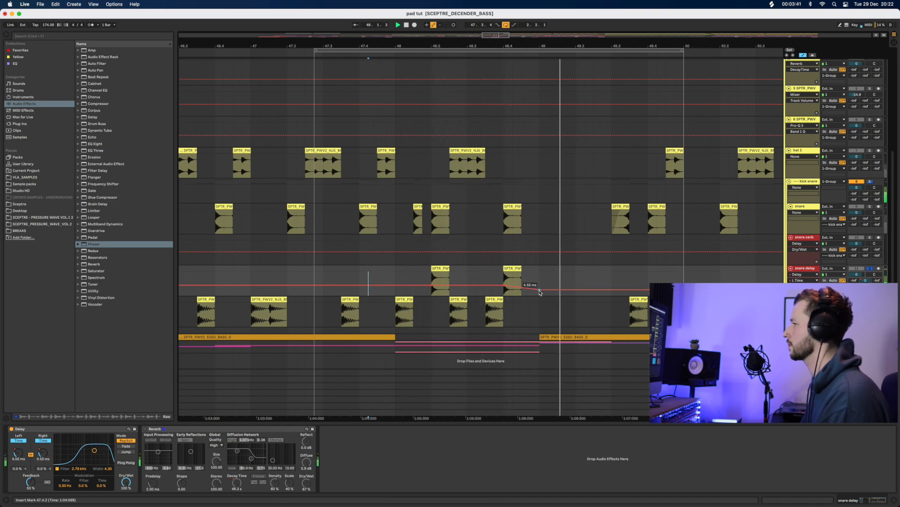
left_click_drag(464, 287, 466, 283)
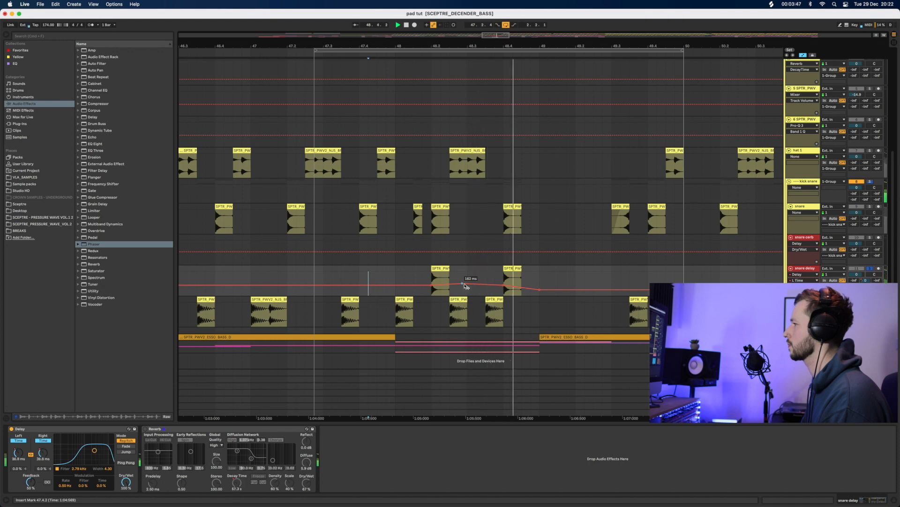
left_click(146, 434)
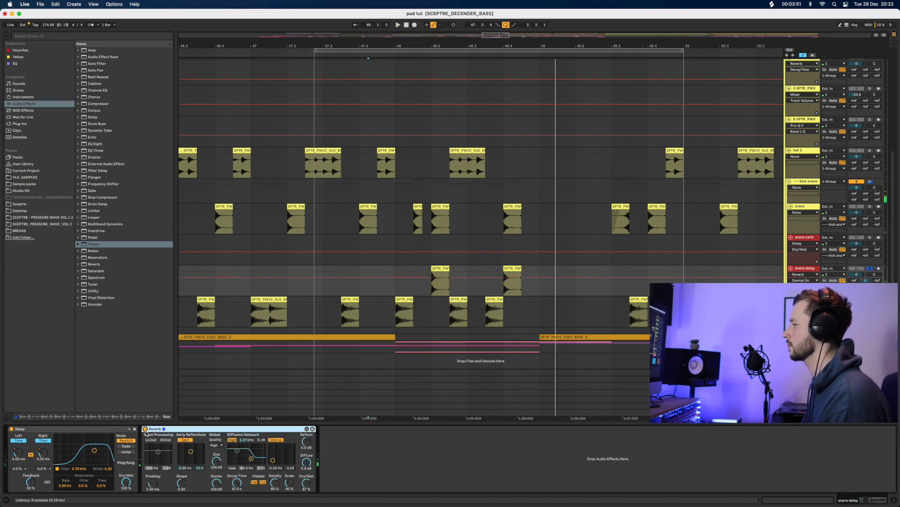
key("space")
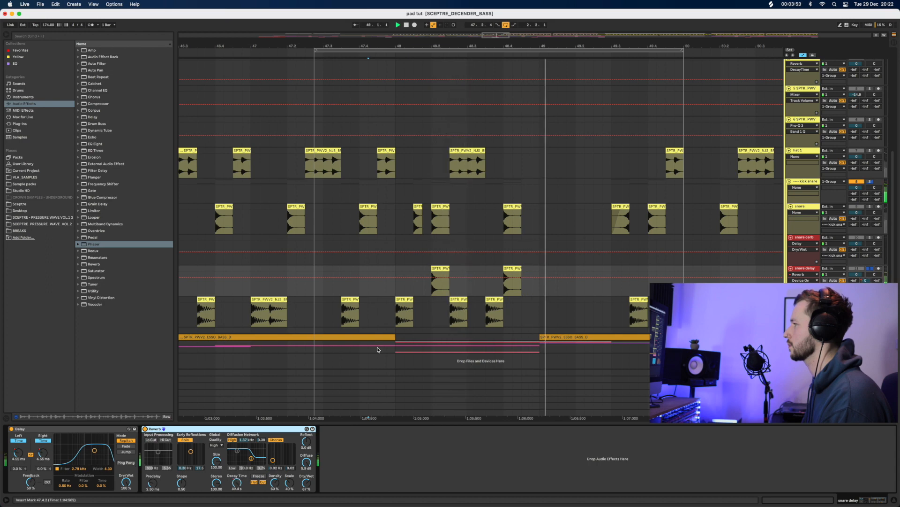
Select the snare delay track and show its Delay L Time automation, auditioning the section
left_click(881, 264)
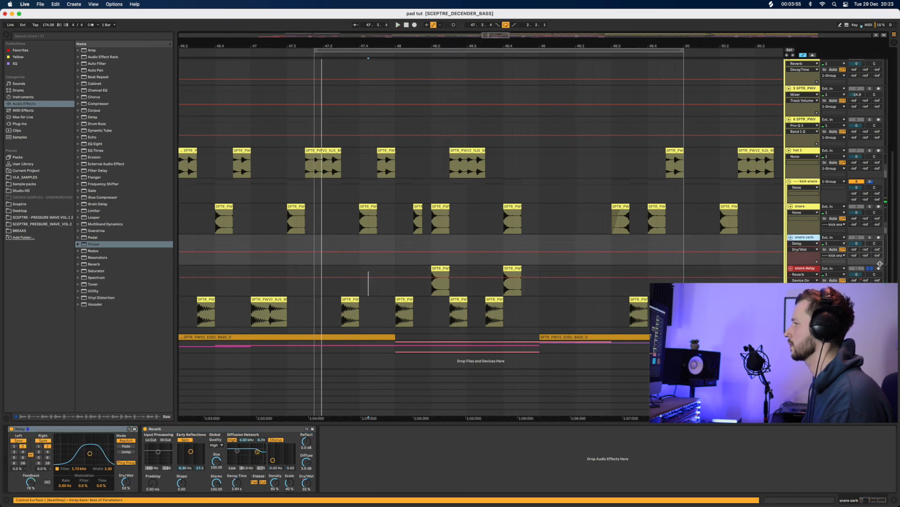
left_click(311, 278)
key("space")
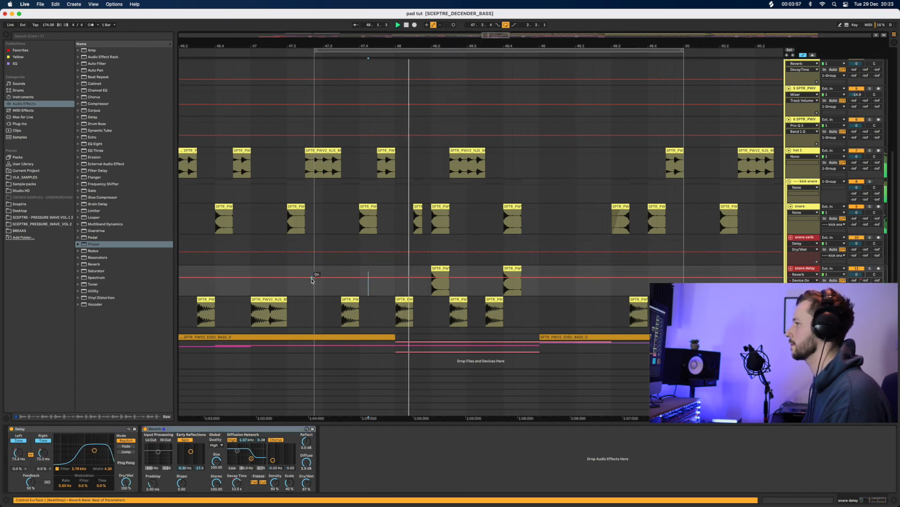
key("space")
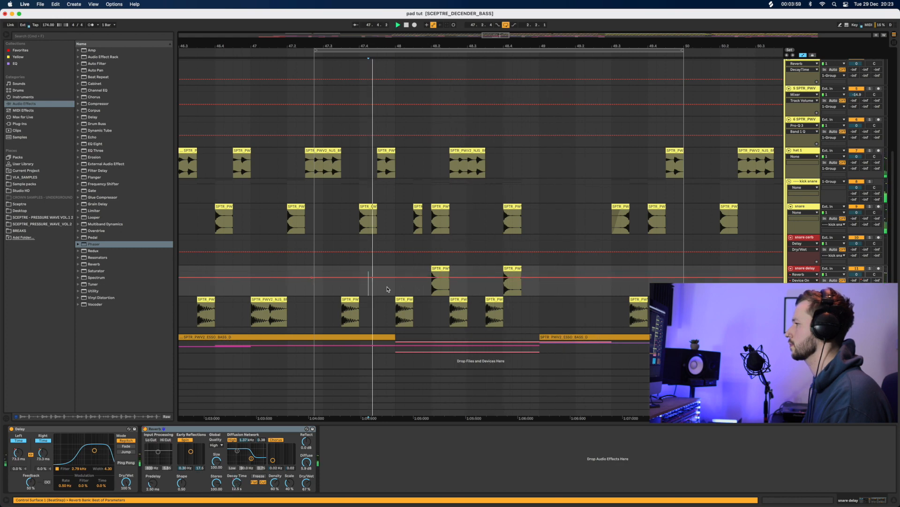
key("space")
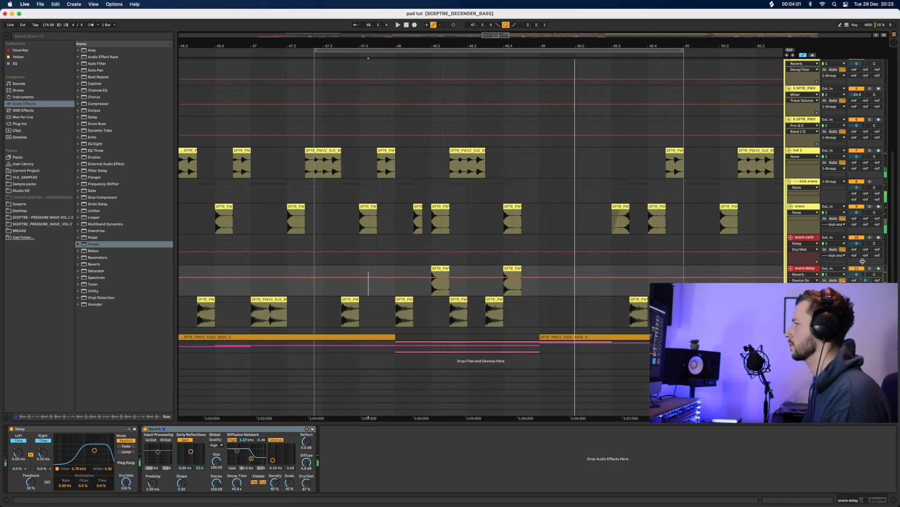
left_click(24, 456)
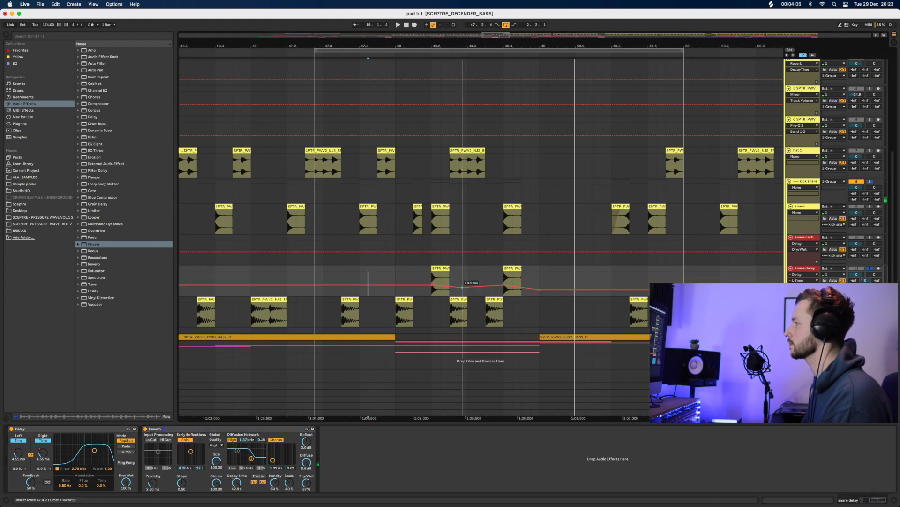
key("space")
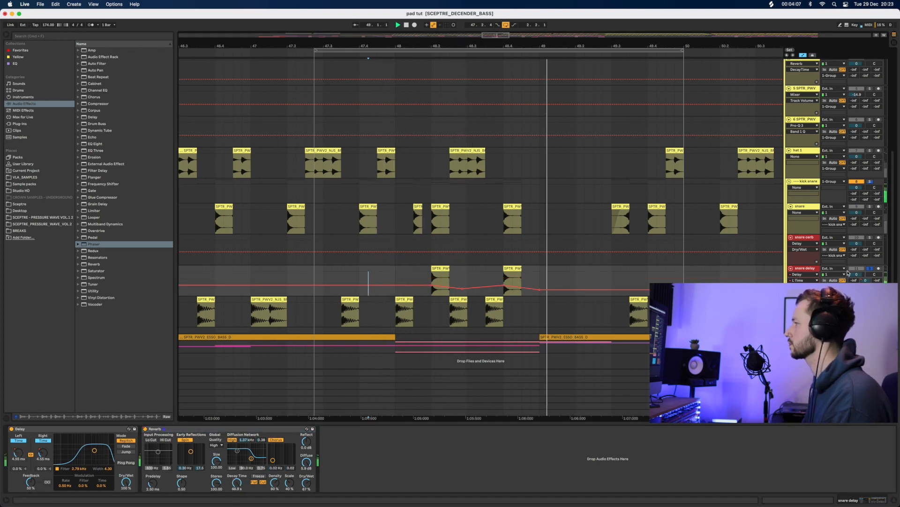
key("space")
key("space")
Unsolo the snare delay track and replay the section from the insert marker
left_click(870, 268)
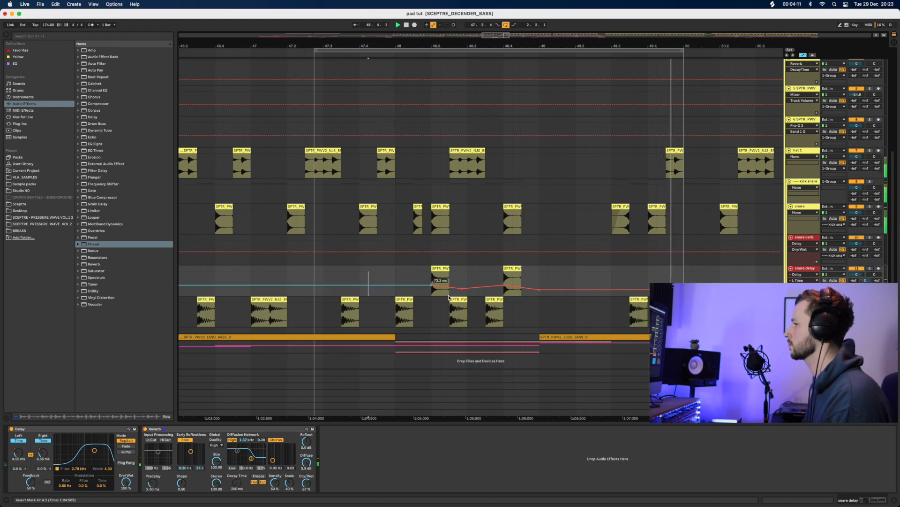
key("space")
key("space")
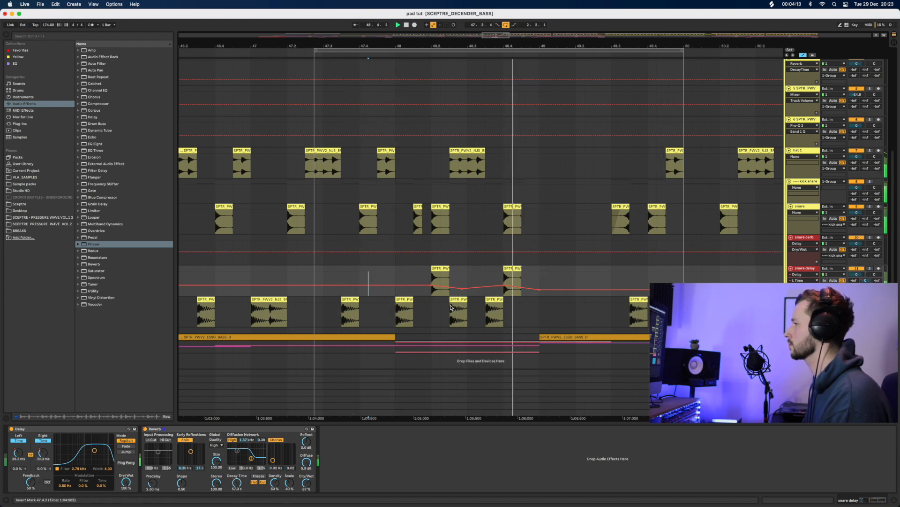
key("space")
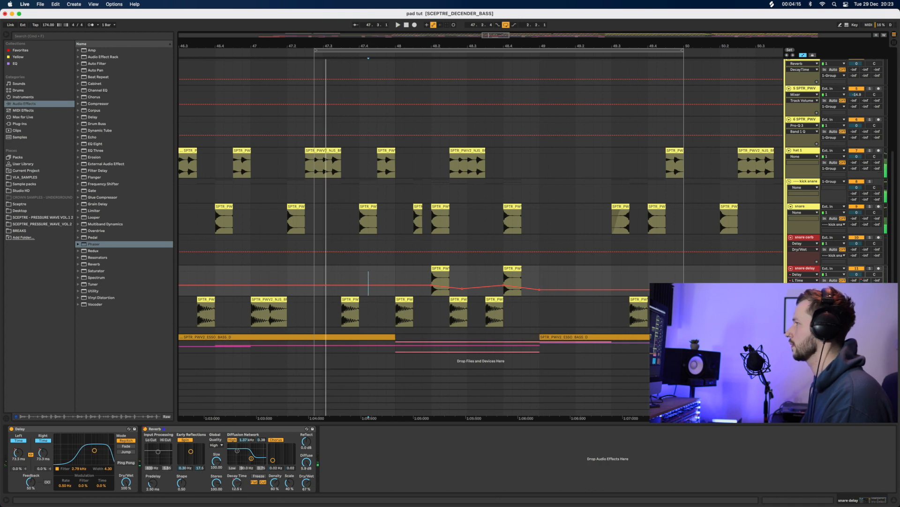
scroll(432, 281, "down", 3)
scroll(431, 282, "up", 4)
scroll(431, 281, "down", 3)
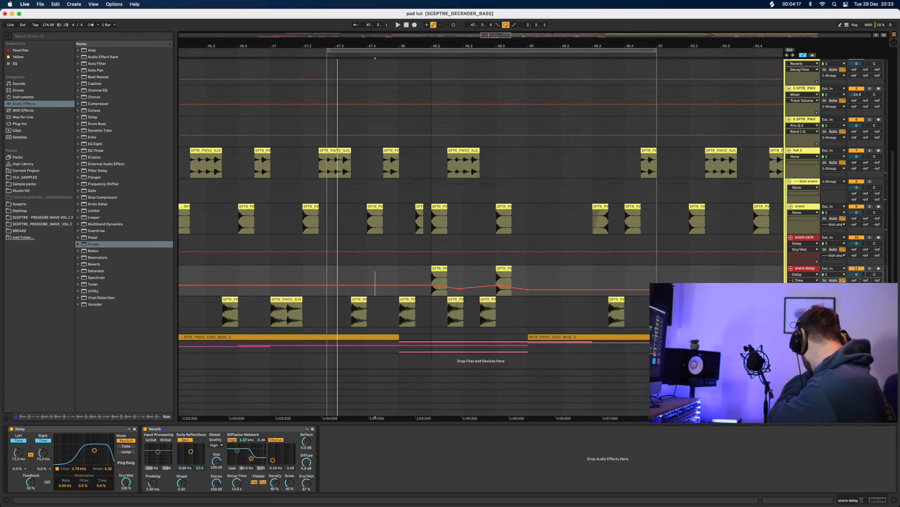
Zoom out around bar 48 and extend the loop end to about bar 50.4
left_click_drag(432, 46, 429, 28)
left_click(325, 299)
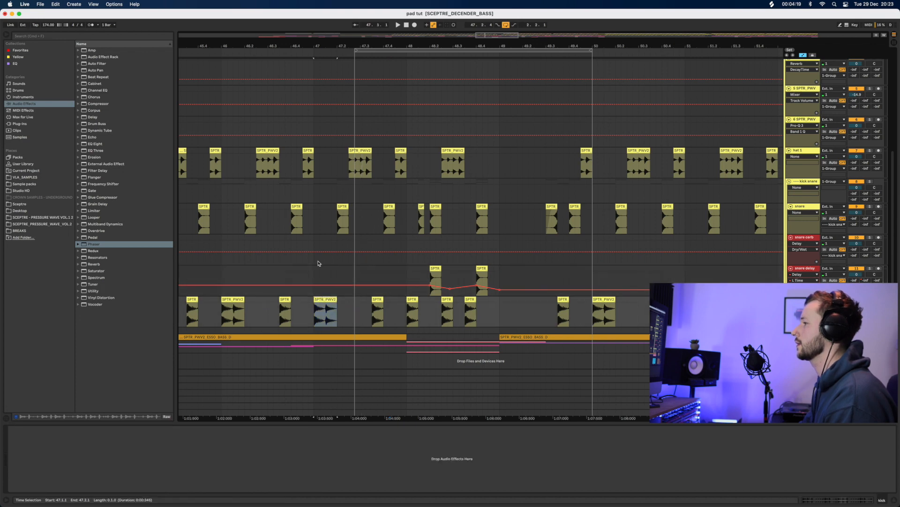
left_click(318, 263)
key("space")
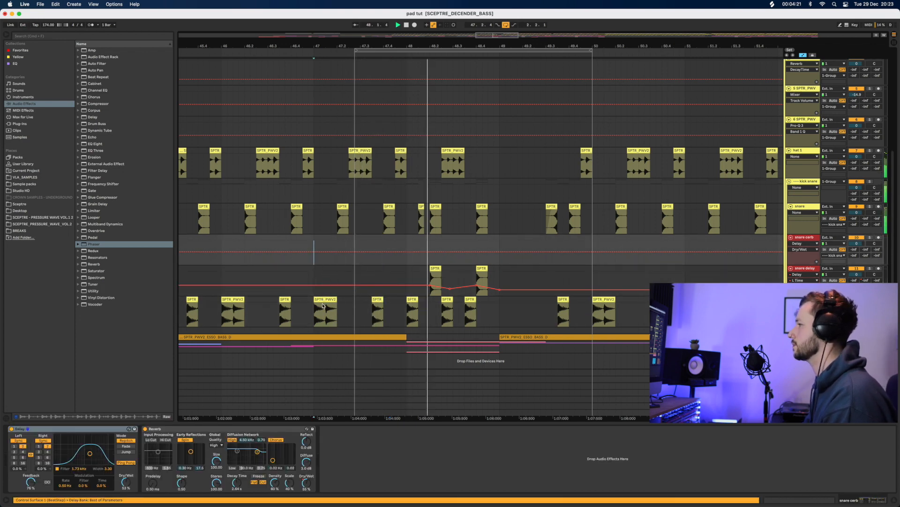
left_click(395, 280)
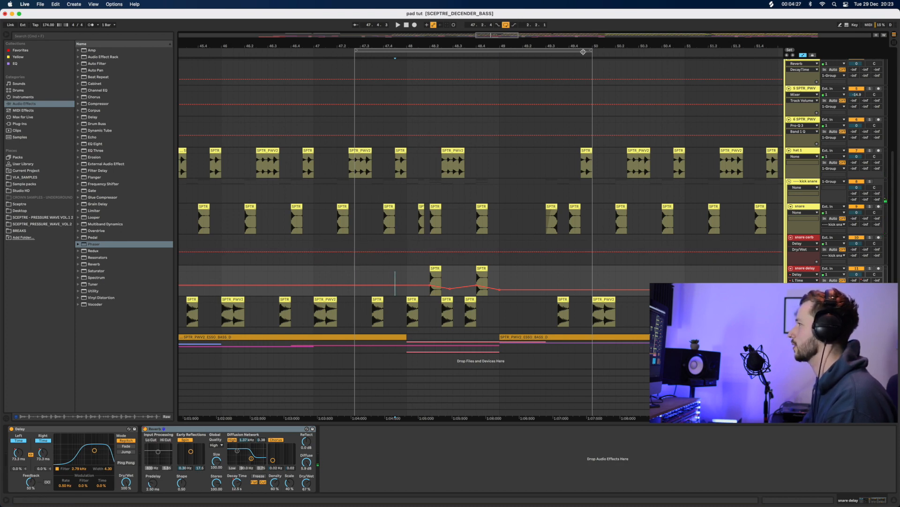
left_click_drag(591, 52, 667, 51)
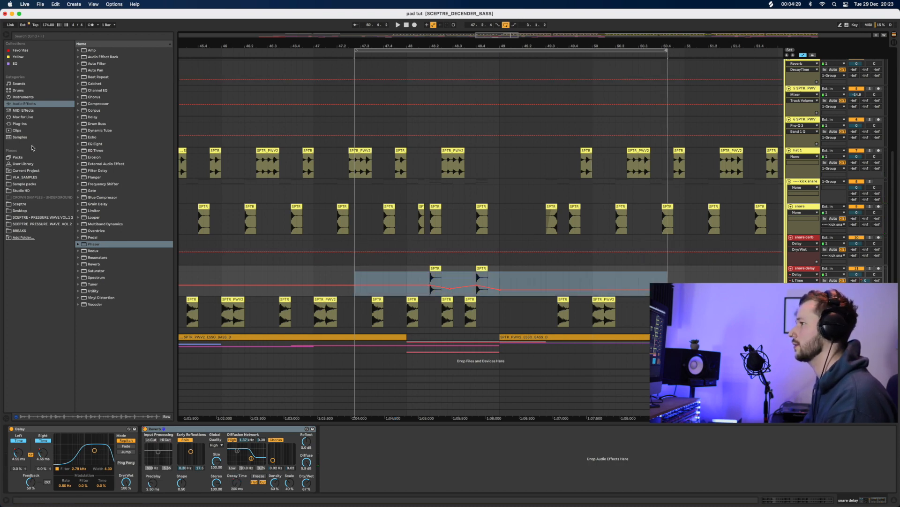
Insert a Chorus between the snare delay's Delay and Reverb and audition it
mouse_move(95, 100)
left_mouse_down()
mouse_move(197, 422)
mouse_move(150, 449)
left_mouse_up()
key("space")
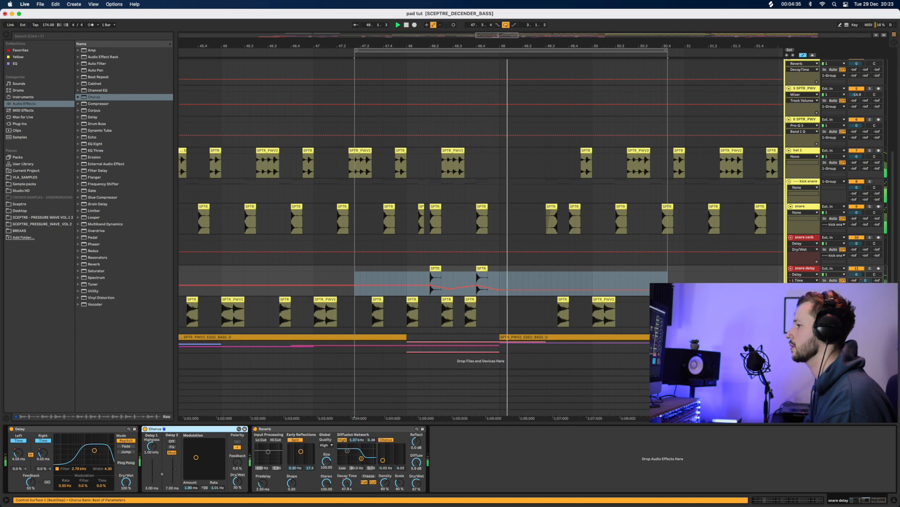
key("space")
key("space")
left_click_drag(196, 457, 211, 445)
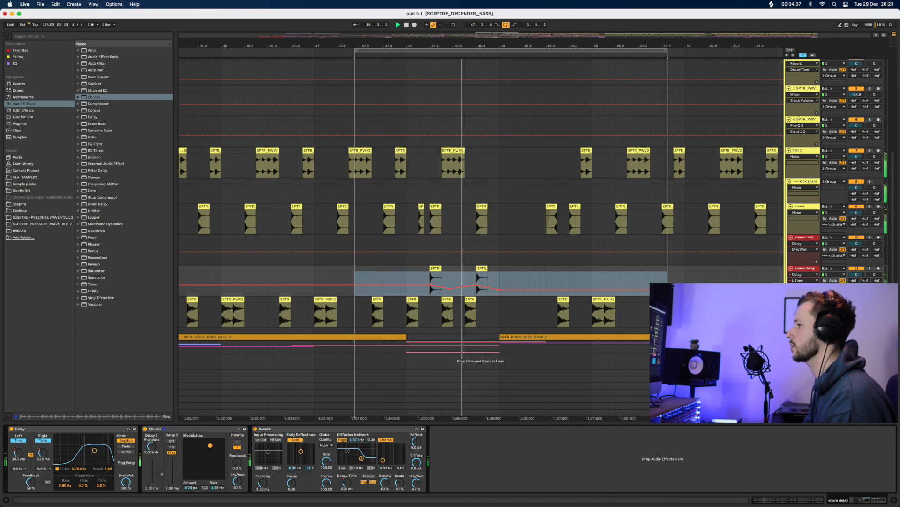
key("space")
Solo the snare delay and set the Chorus to a slower rate with a smaller amount
left_click(869, 268)
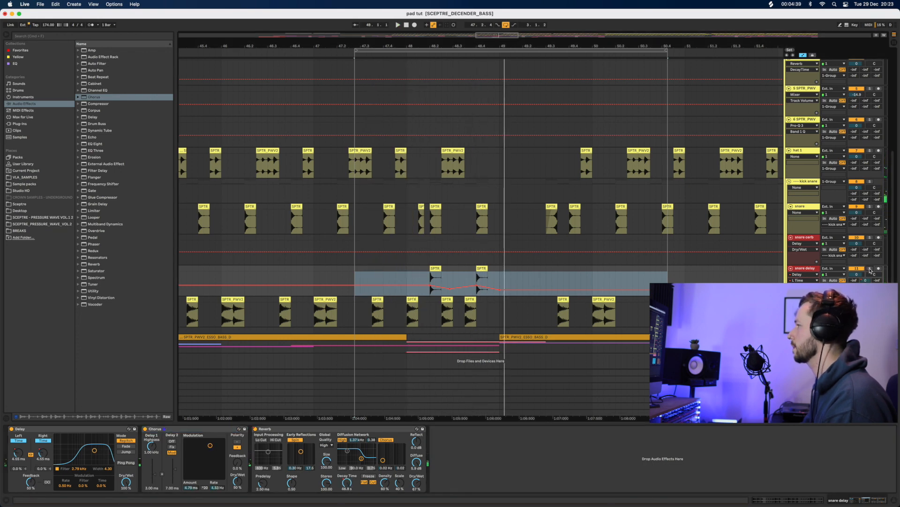
key("space")
left_click_drag(211, 446, 192, 451)
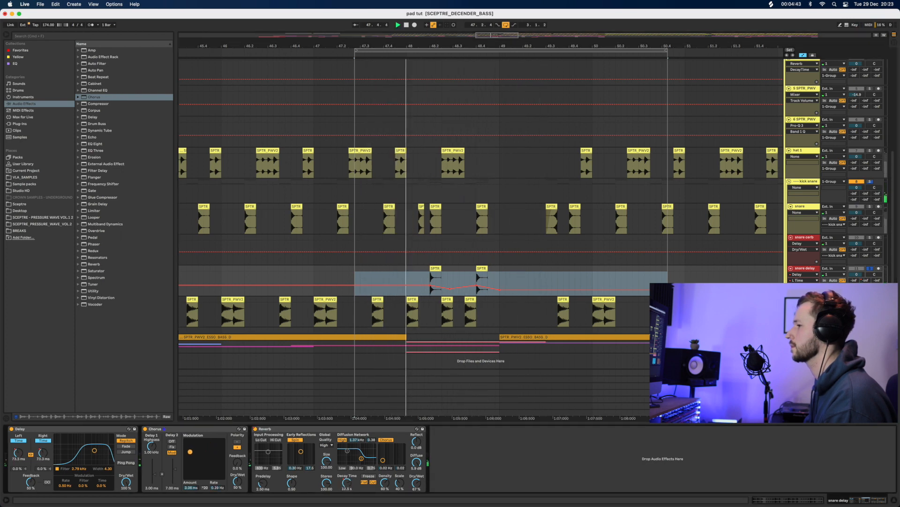
left_click_drag(190, 451, 194, 461)
key("space")
key("space")
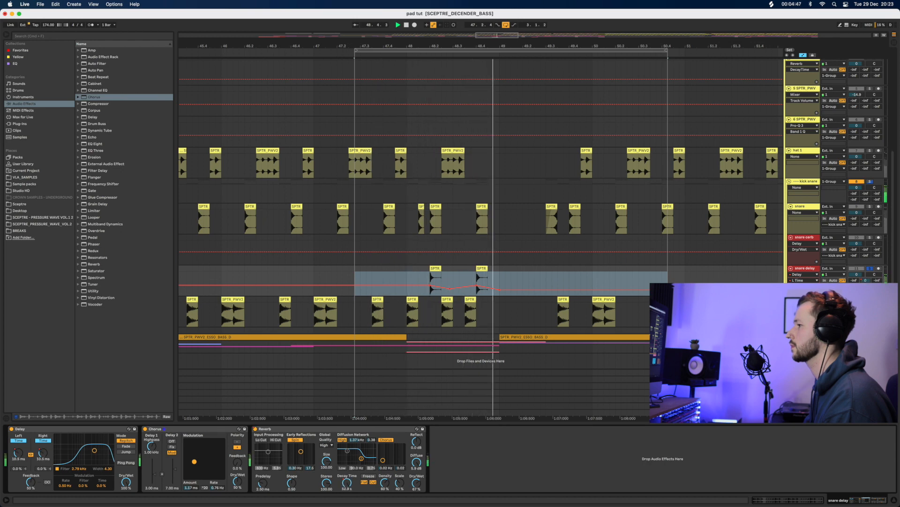
left_click(95, 258)
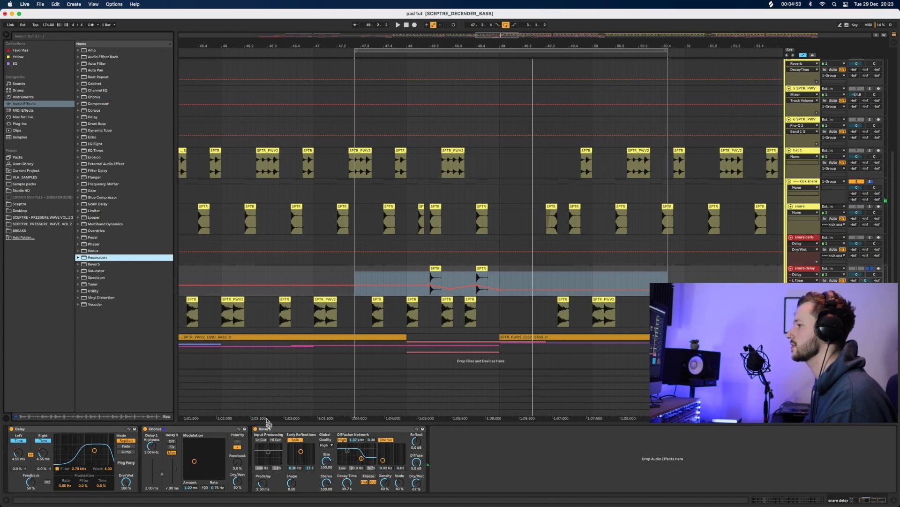
Insert Resonators between Chorus and Reverb and raise its first note from C2 to G2
left_click_drag(352, 391, 301, 460)
key("space")
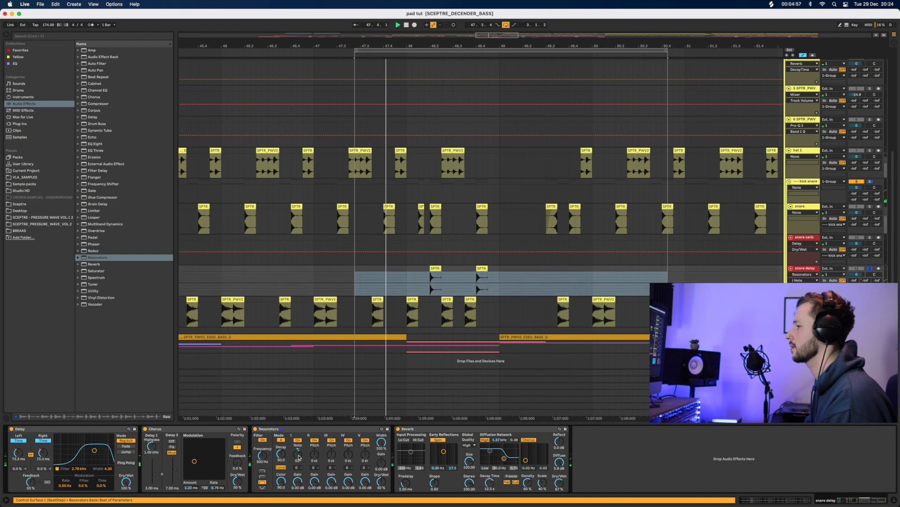
left_click_drag(301, 460, 315, 458)
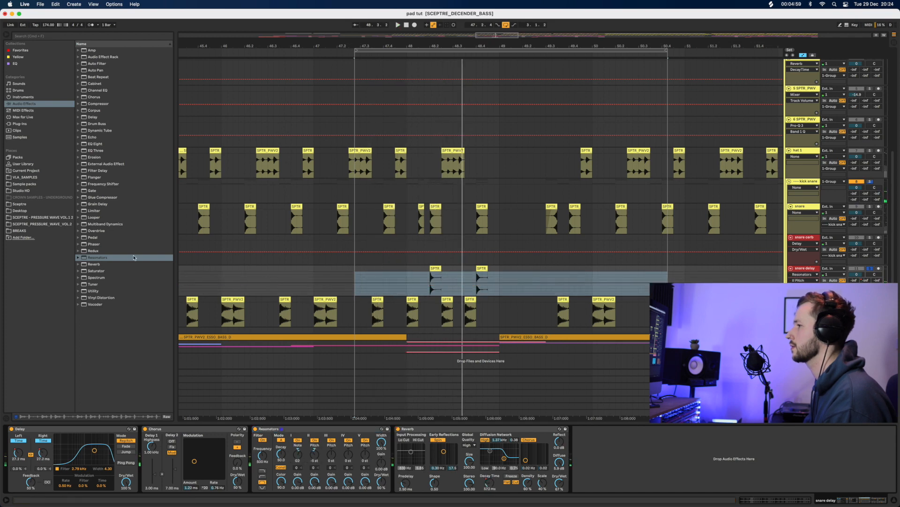
Replace that Resonators with the Brooklyn preset placed before the Reverb
left_click(78, 257)
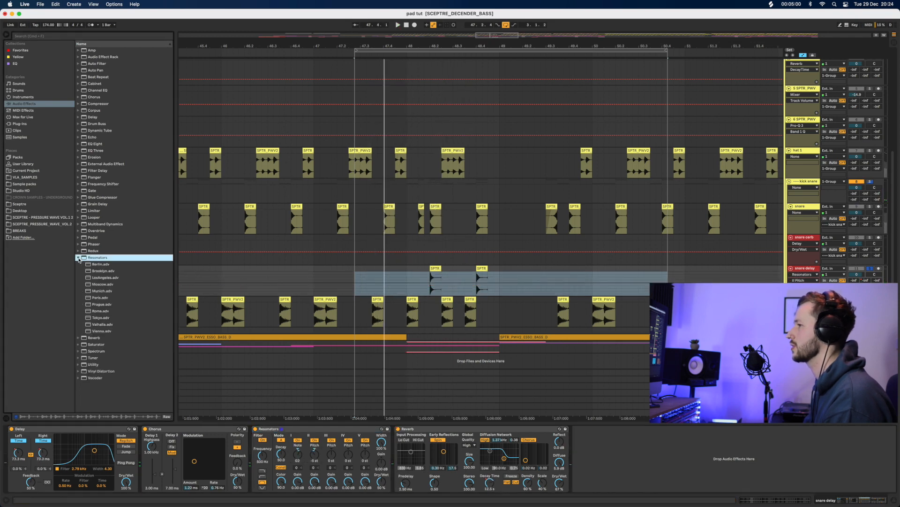
left_click(316, 429)
key("Delete")
left_click(96, 271)
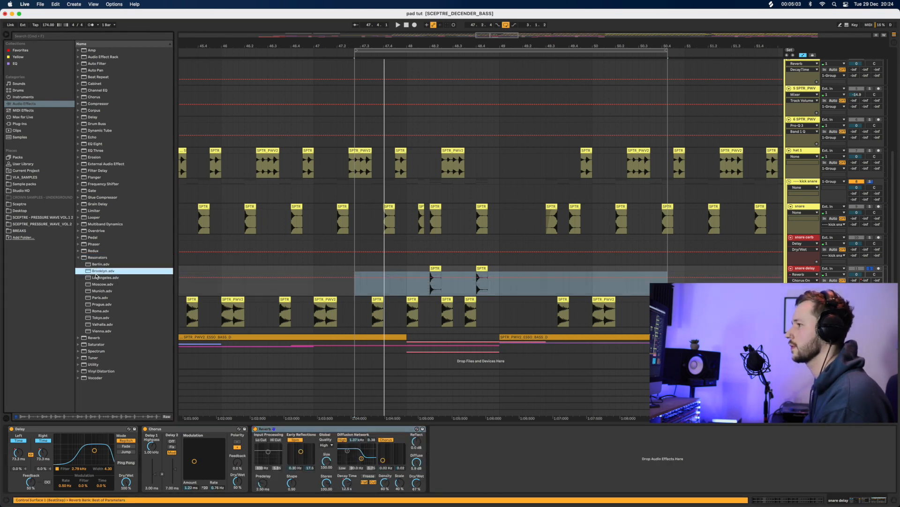
mouse_move(98, 272)
left_mouse_down()
mouse_move(271, 461)
mouse_move(254, 450)
left_mouse_up()
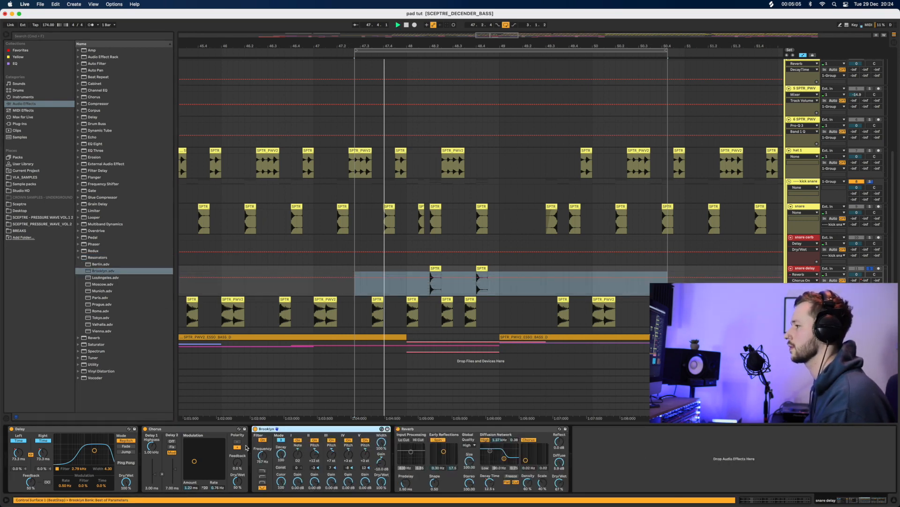
key("space")
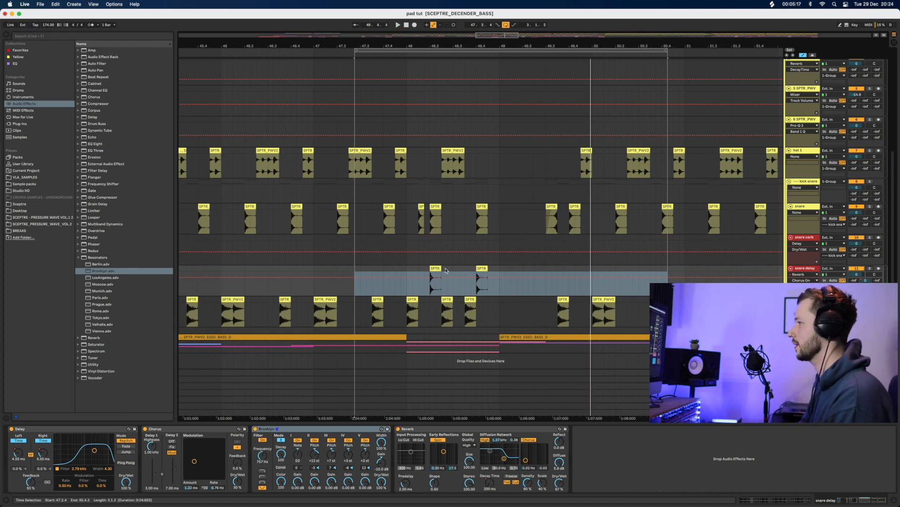
Add a Utility device after Brooklyn and audition the chain from near bar 48
left_click(424, 271)
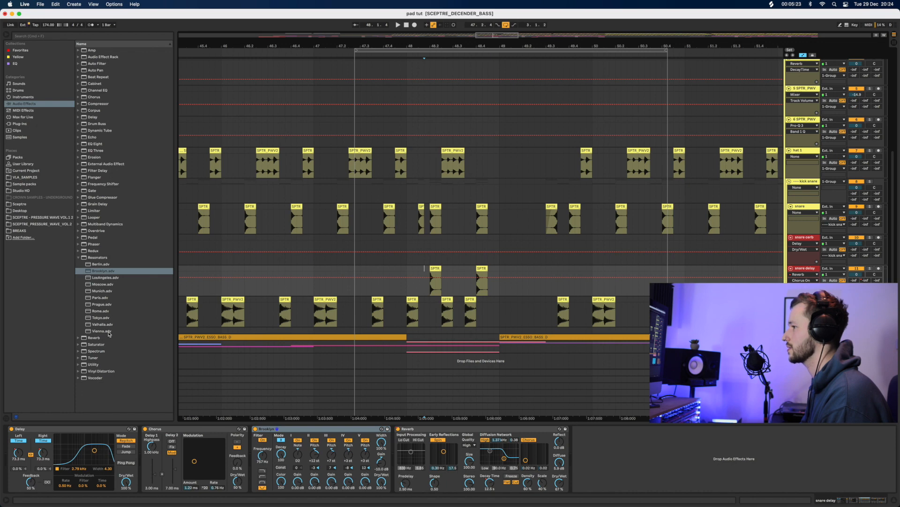
mouse_move(96, 365)
left_mouse_down()
mouse_move(207, 376)
mouse_move(415, 457)
mouse_move(398, 458)
mouse_move(428, 457)
left_mouse_up()
key("space")
key("space")
key("space")
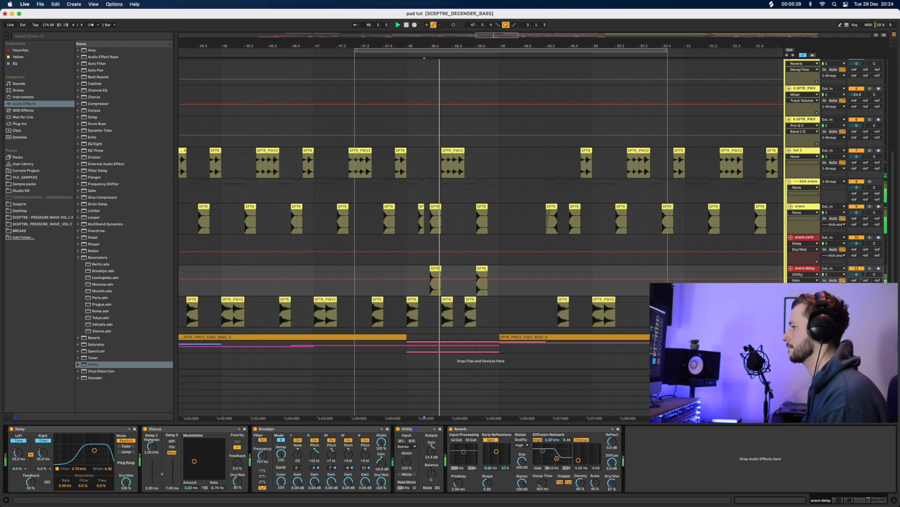
key("space")
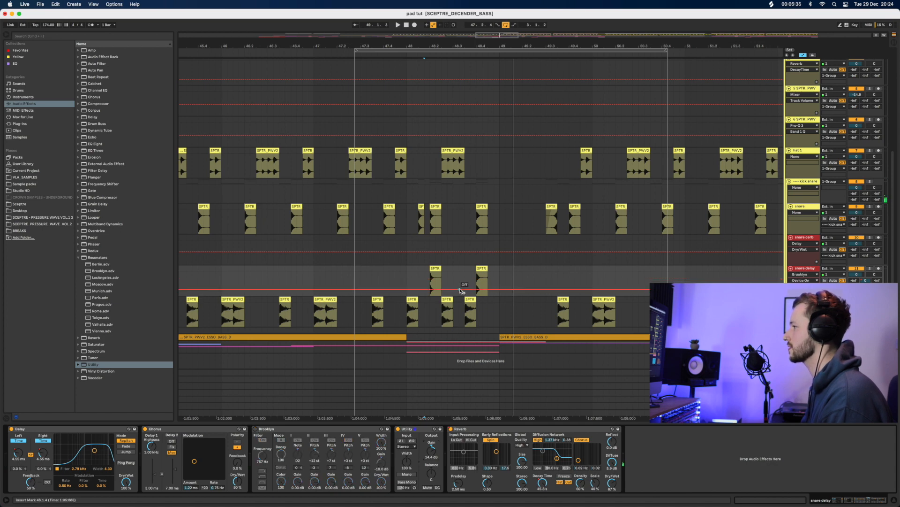
Automate Brooklyn's Device On to switch on at the second snare hit
left_click_drag(470, 289, 470, 277)
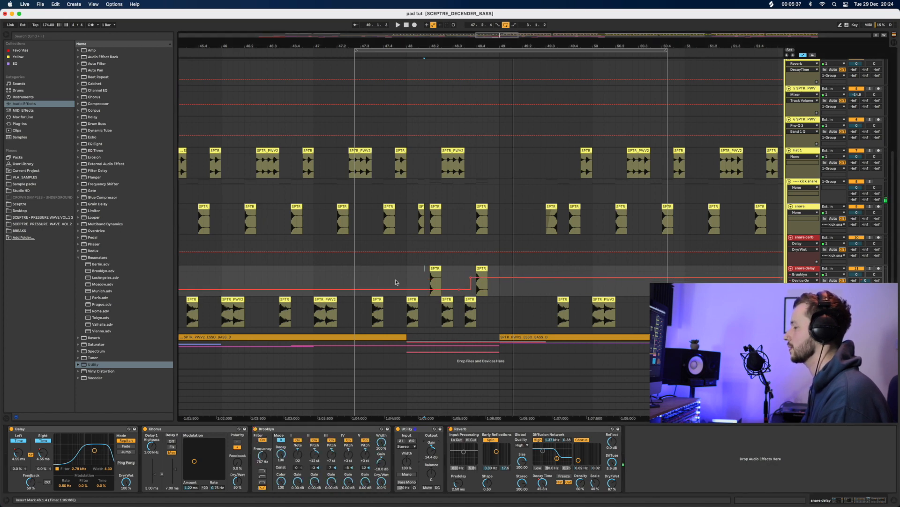
left_click(354, 282)
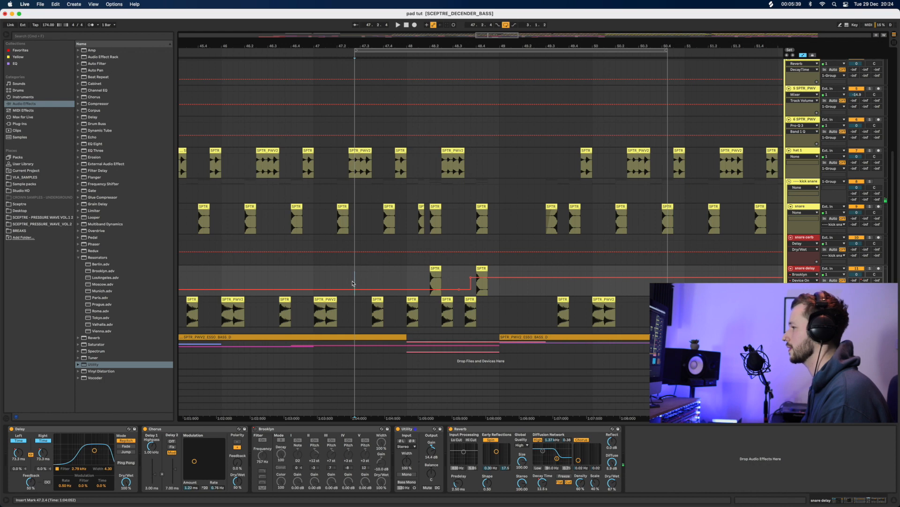
key("space")
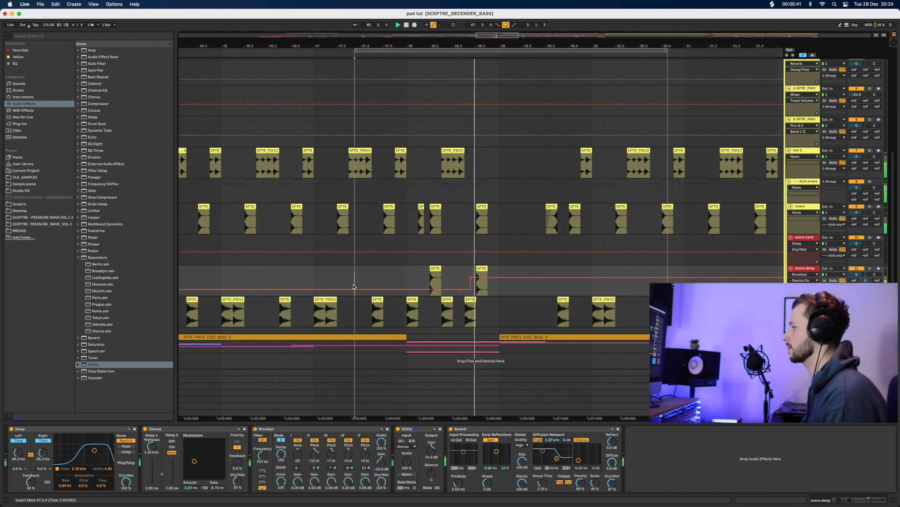
key("space")
key("space")
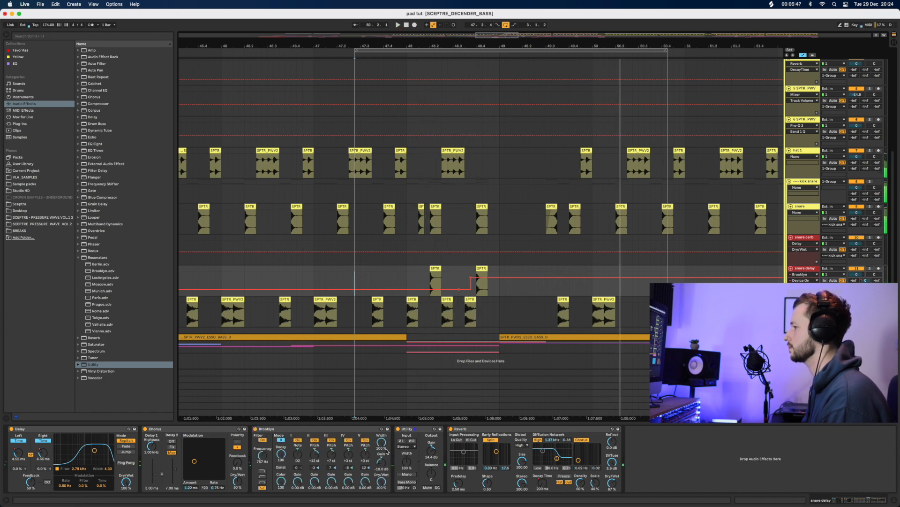
Lower the Utility Gain envelope to -6.45 dB before the second snare and play from 48.2.1
left_click(433, 454)
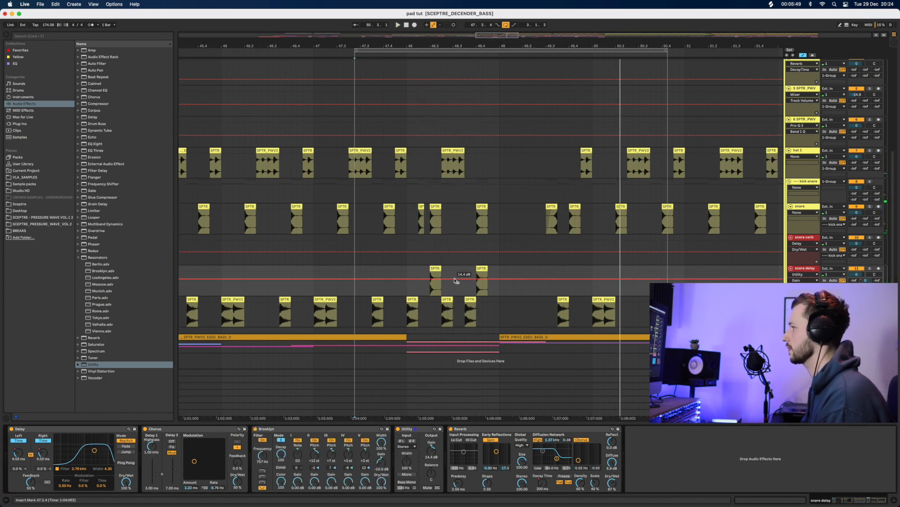
left_click_drag(439, 283, 438, 291)
left_click(431, 283)
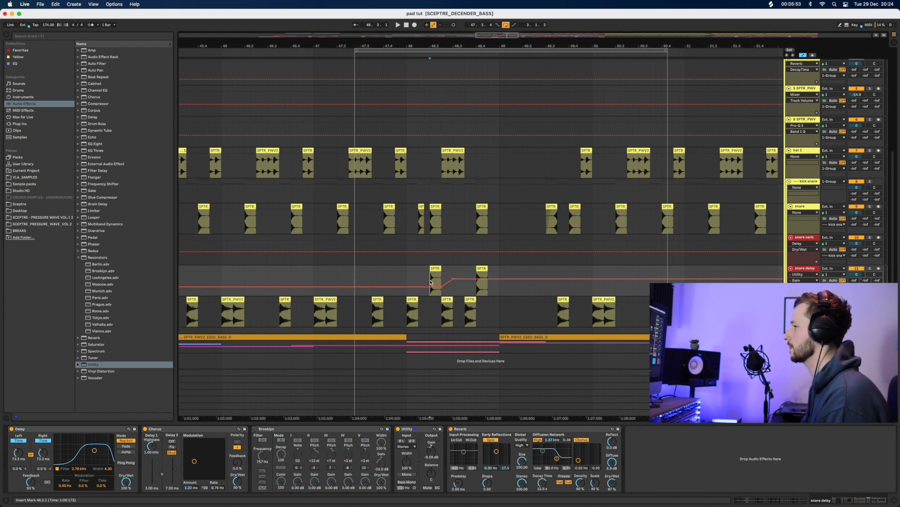
key("space")
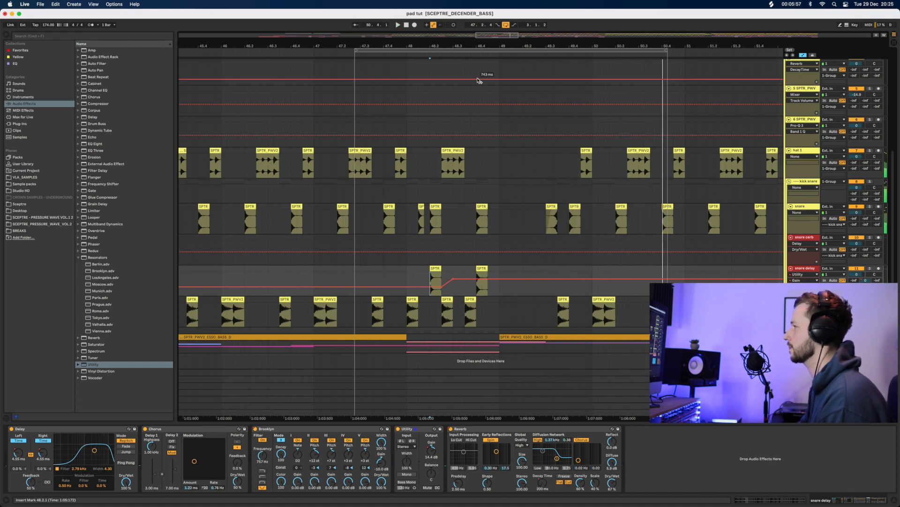
left_click_drag(489, 46, 508, 80)
Trim the PERC 6 clip so it starts at bar 49.4
scroll(516, 213, "up", 5)
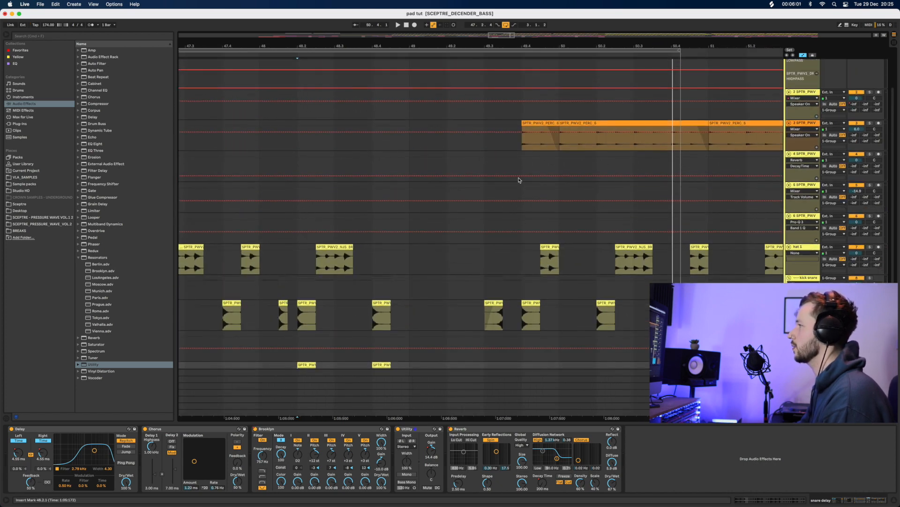
left_click_drag(524, 124, 483, 140)
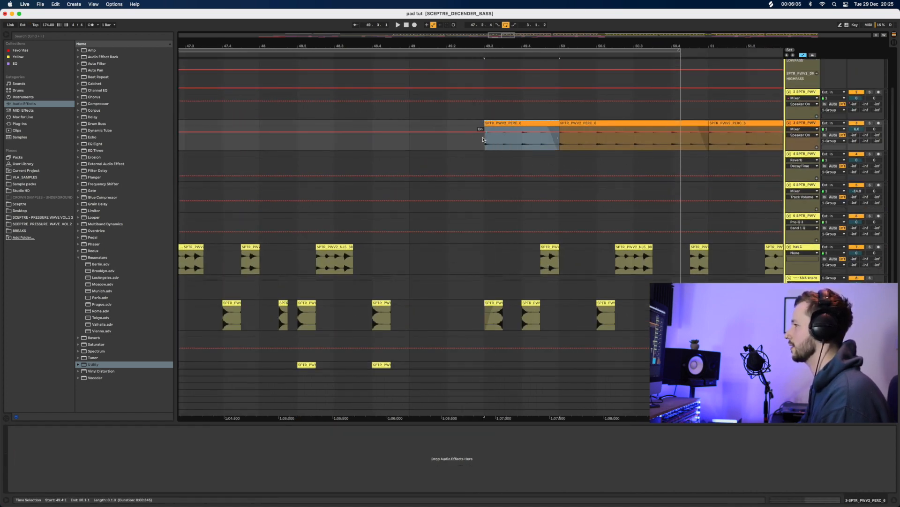
scroll(414, 239, "down", 2)
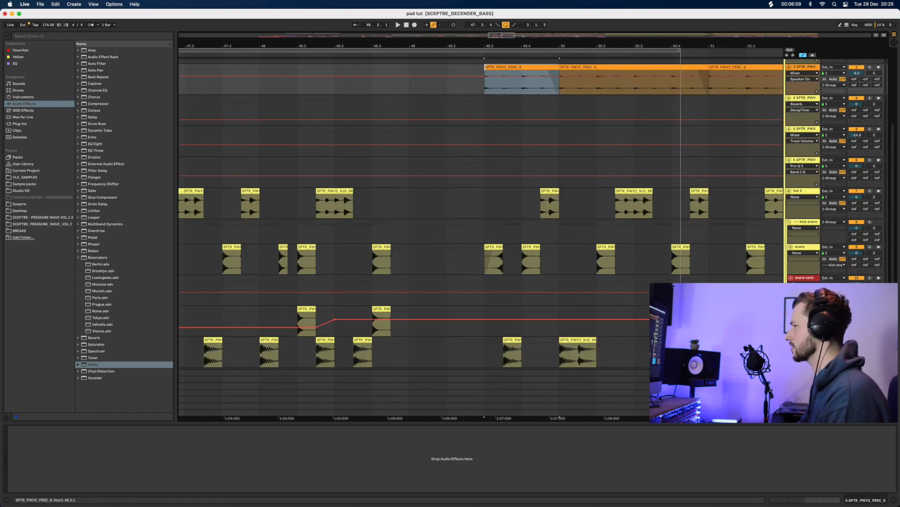
left_click_drag(484, 80, 522, 80)
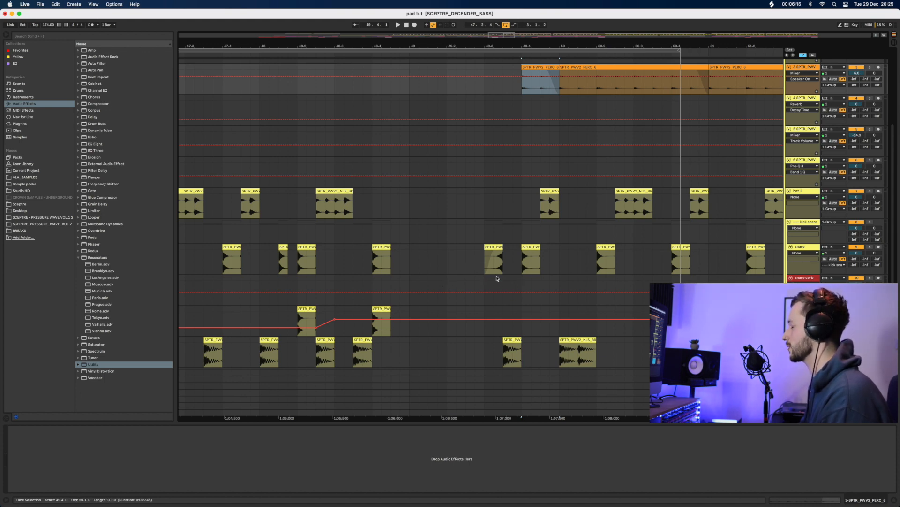
Extend the loop to bar 56, audition it, and copy the 49.4 snare hit onto snare cerb
scroll(527, 170, "down", 5)
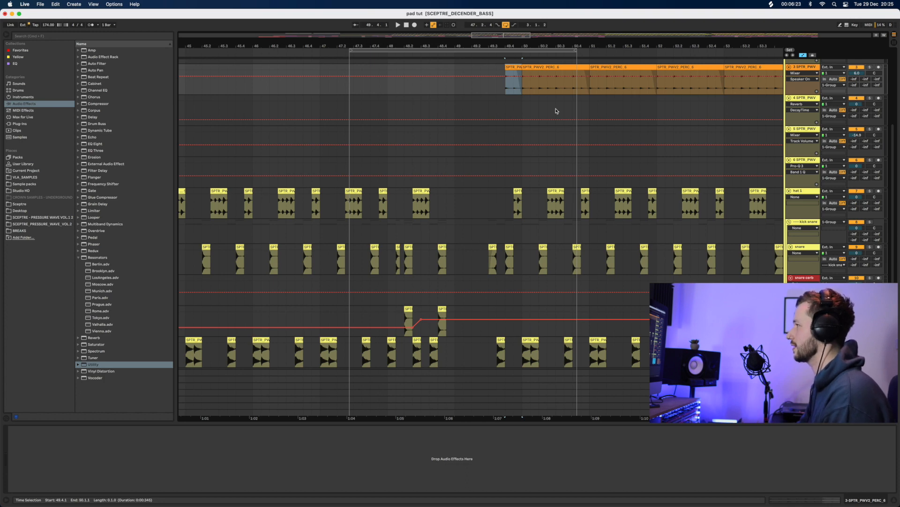
scroll(564, 43, "down", 5)
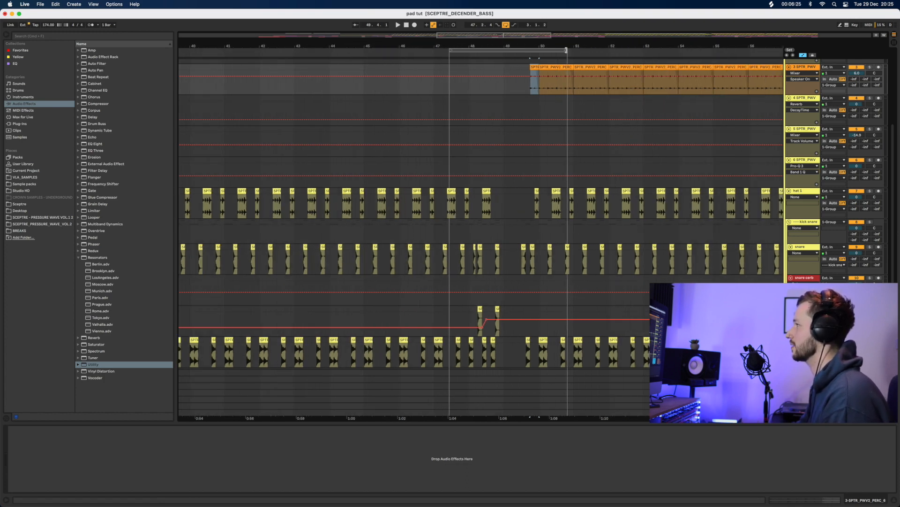
left_click_drag(567, 50, 749, 51)
left_click(286, 163)
key("space")
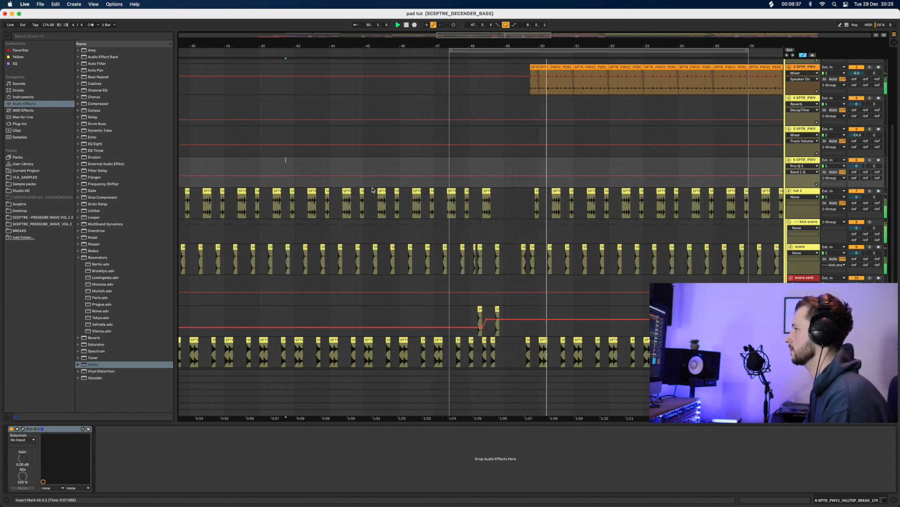
key("space")
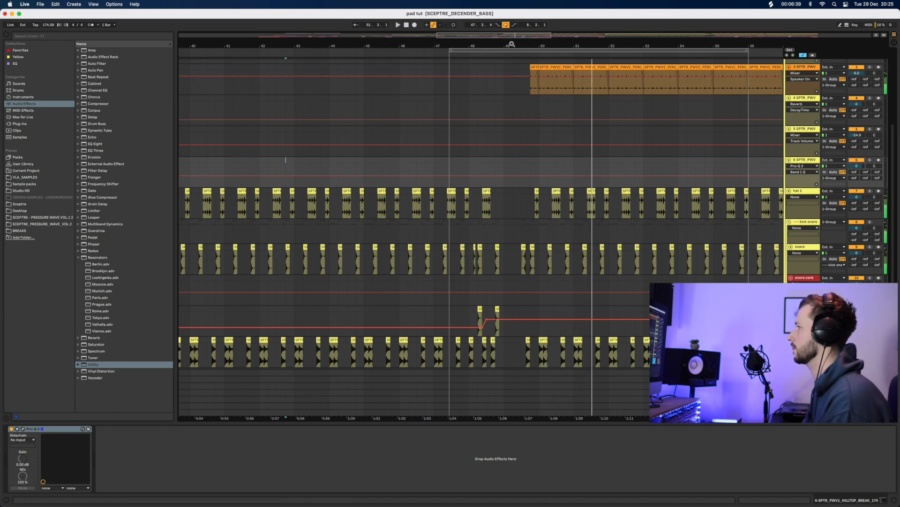
left_click_drag(512, 45, 513, 87)
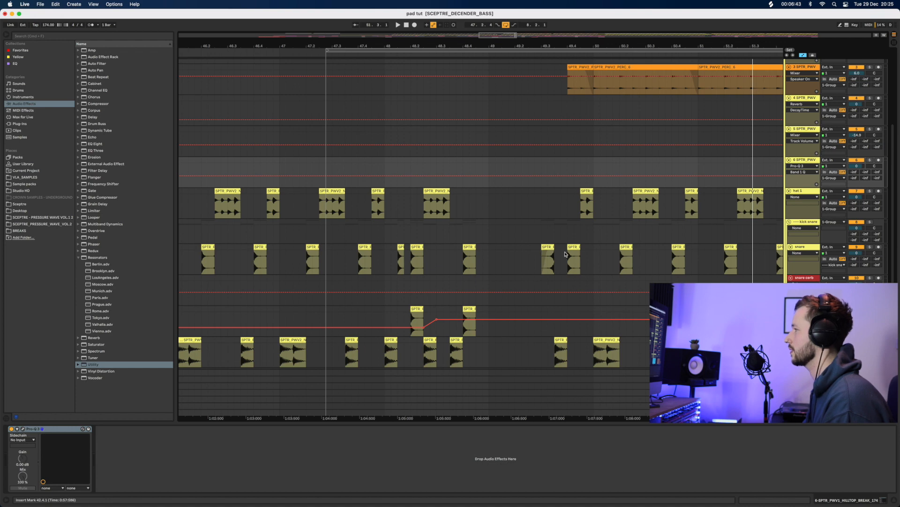
left_click_drag(573, 247, 573, 282)
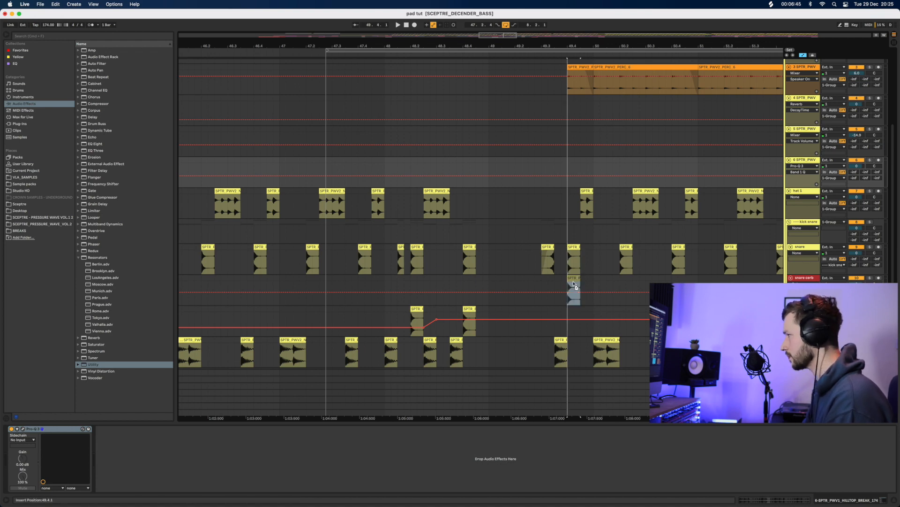
Play back the copied snare while checking devices on snare cerb, snare and Reverb tracks
left_click(560, 281)
key("space")
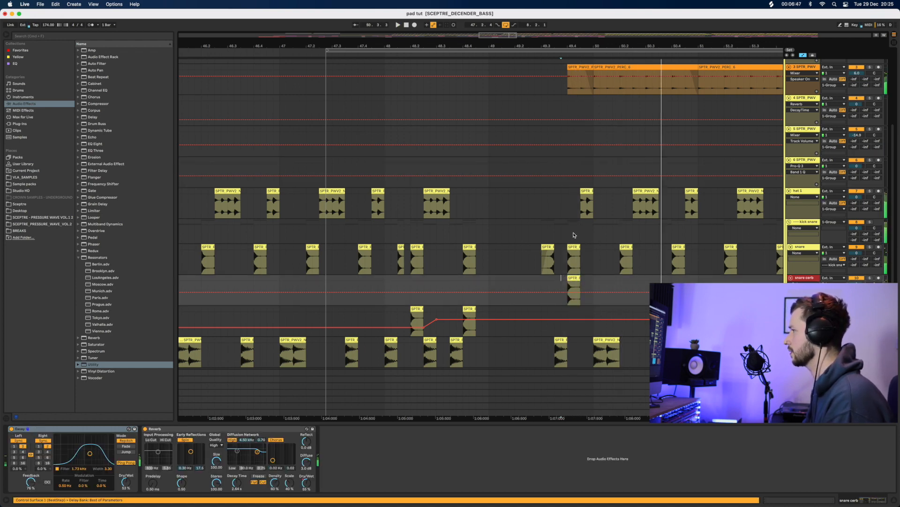
left_click(802, 277)
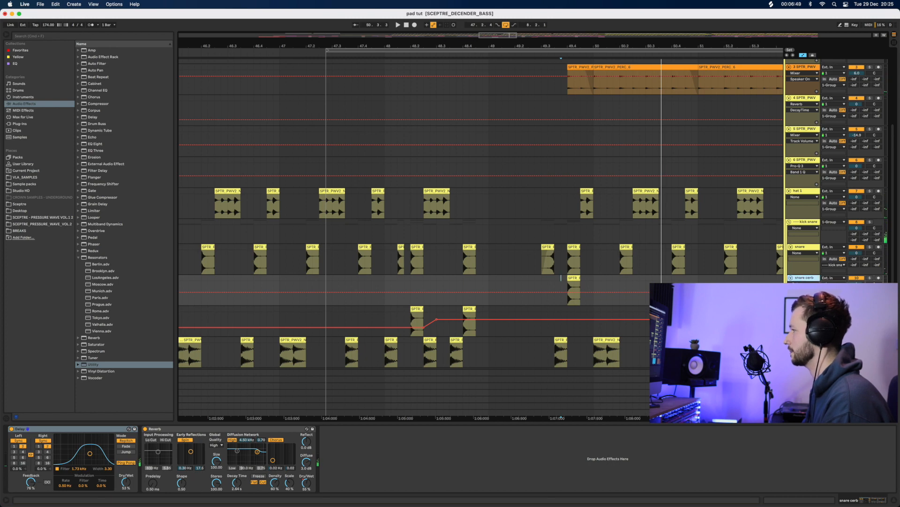
left_click(803, 308)
left_click(802, 247)
left_click(802, 279)
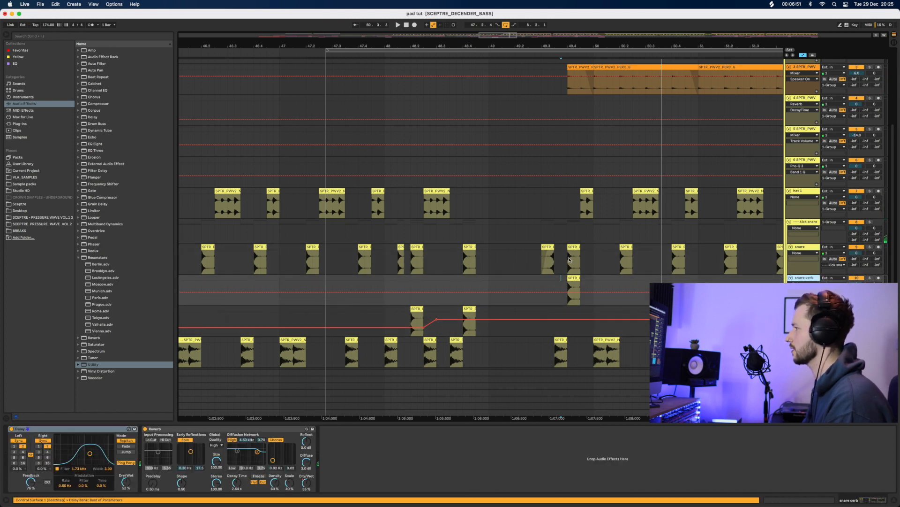
left_click(250, 223)
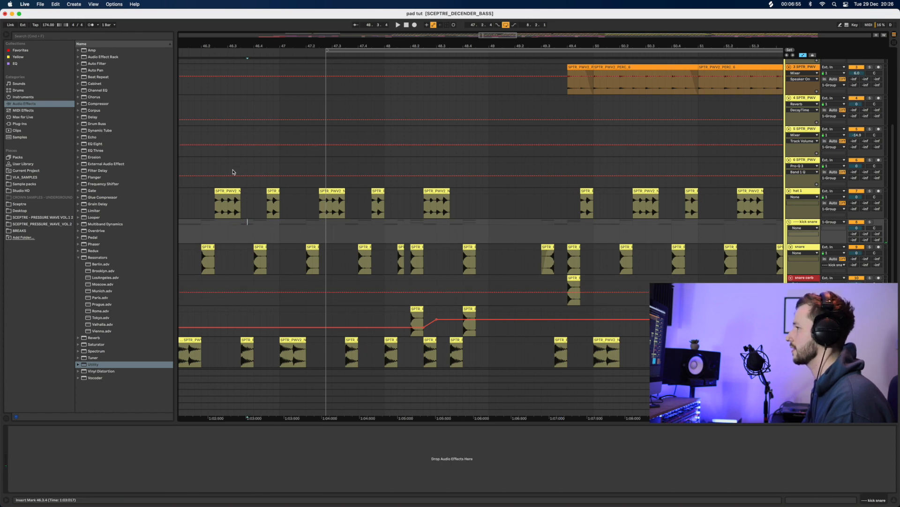
left_click(183, 121)
key("space")
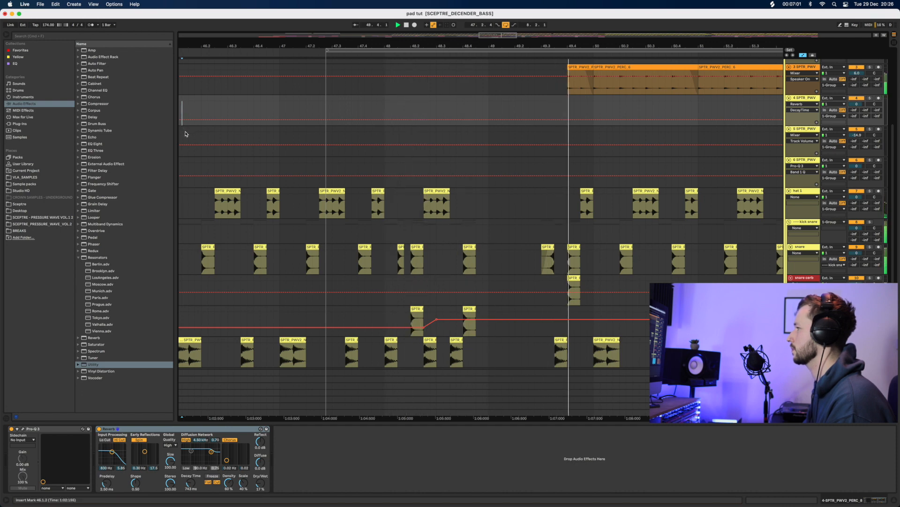
Zoom the arrangement out and stretch the loop region out to about bar 68
key("minus")
key("minus")
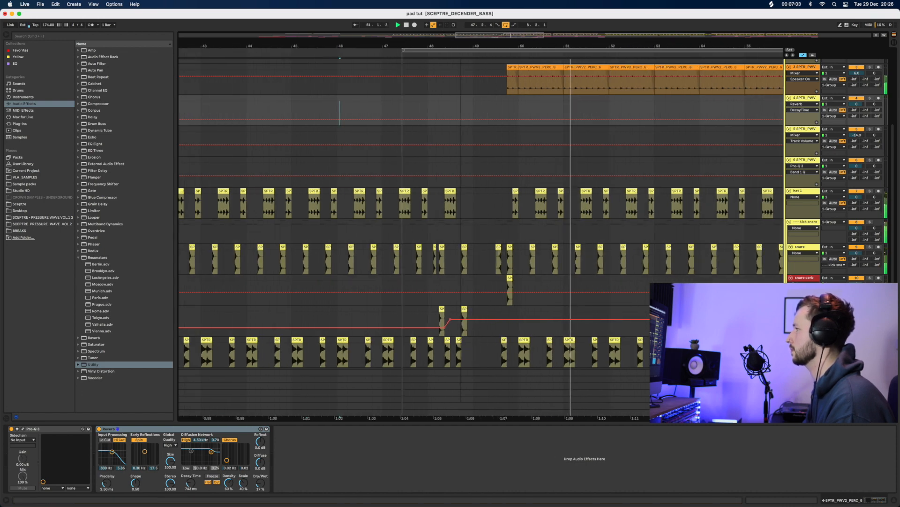
key("minus")
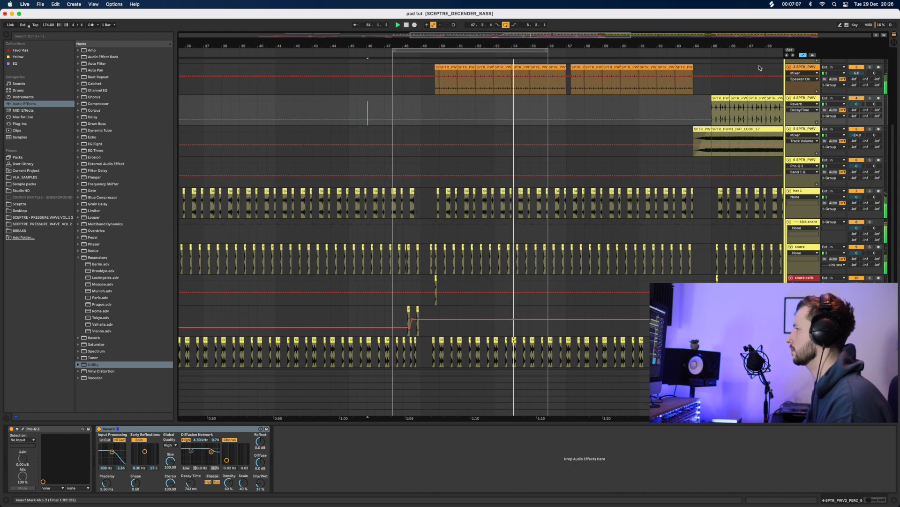
key("minus")
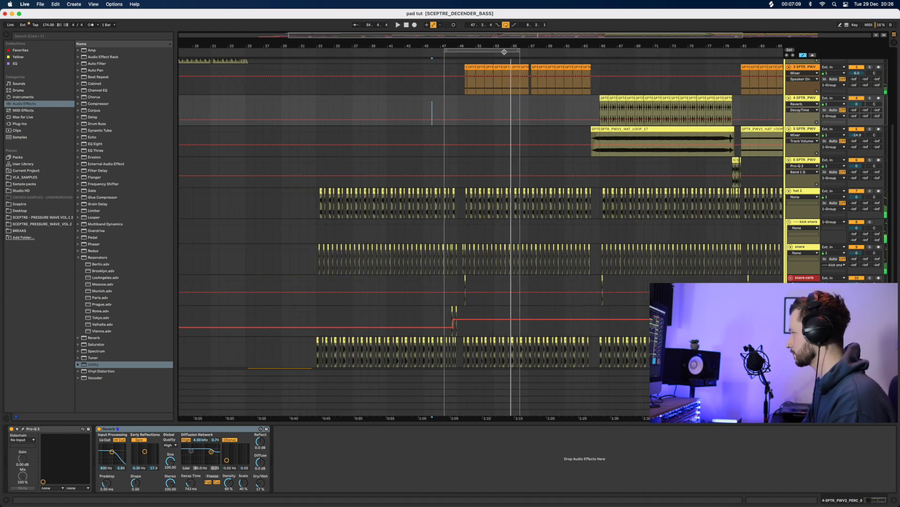
left_click_drag(518, 49, 637, 60)
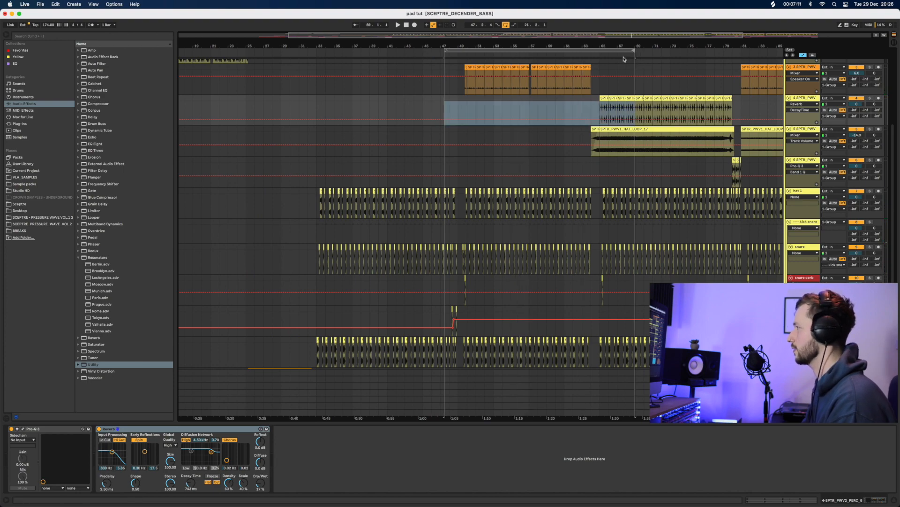
scroll(496, 136, "up", 5)
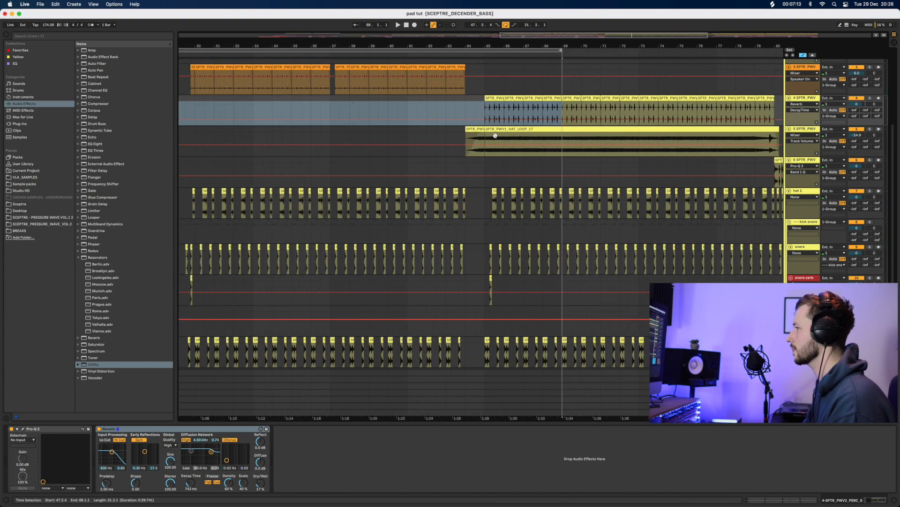
Loop bars 63 to 65 and widen the view to bars 45–80
left_click_drag(445, 285, 507, 283)
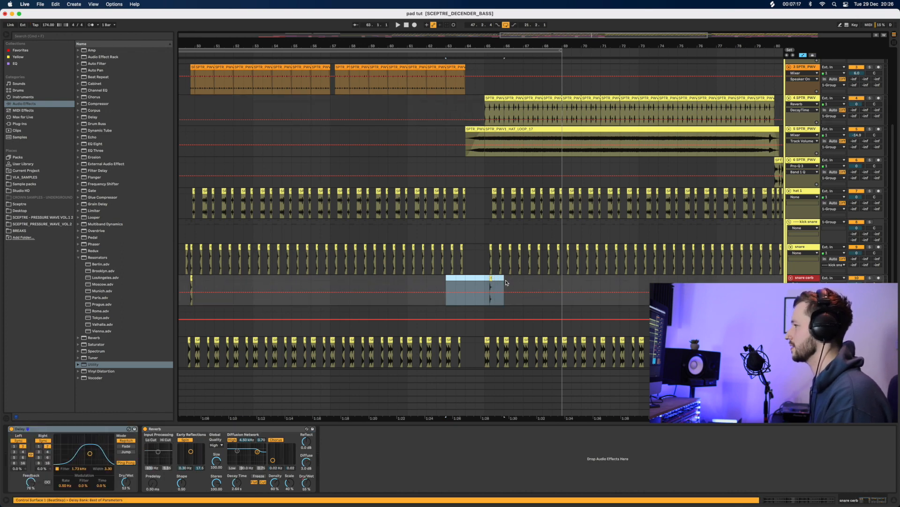
key("super+l")
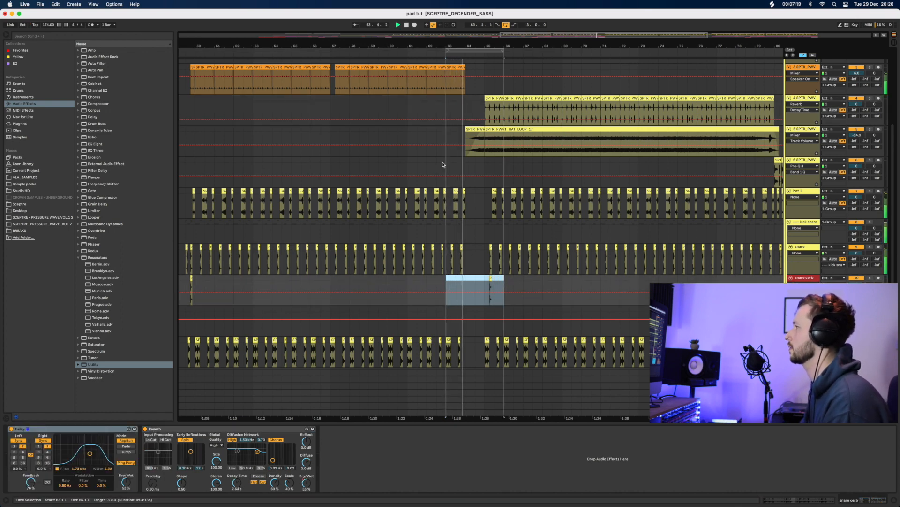
left_click_drag(499, 51, 459, 53)
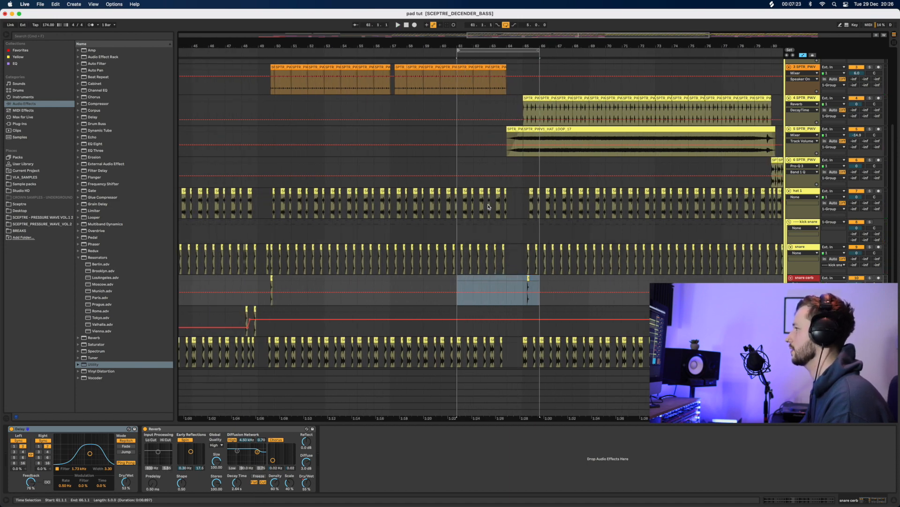
scroll(488, 207, "up", 5)
Play from bar 61 and drag the loop end out to bar 69
left_click(459, 151)
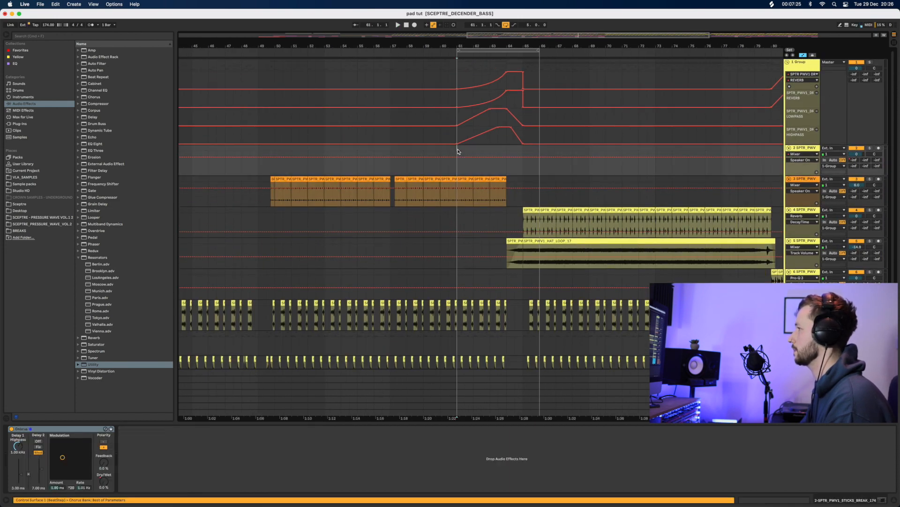
key("space")
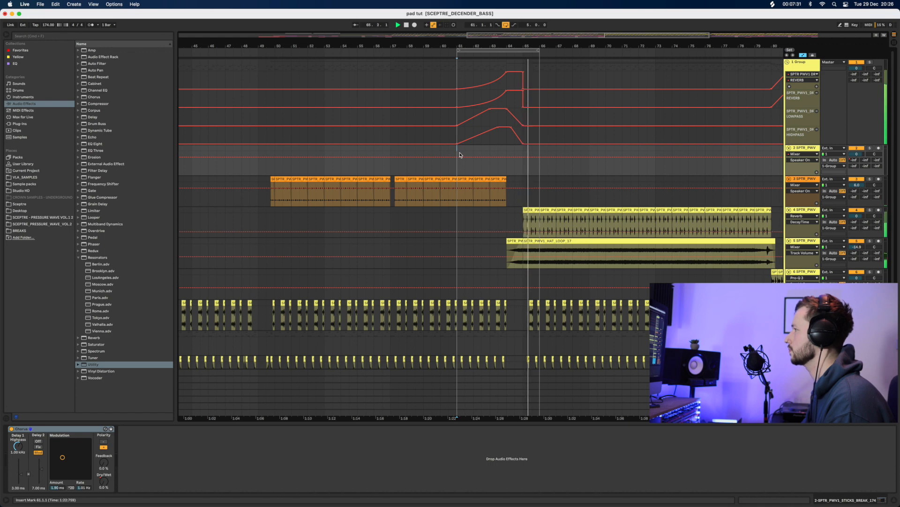
left_click_drag(537, 50, 589, 50)
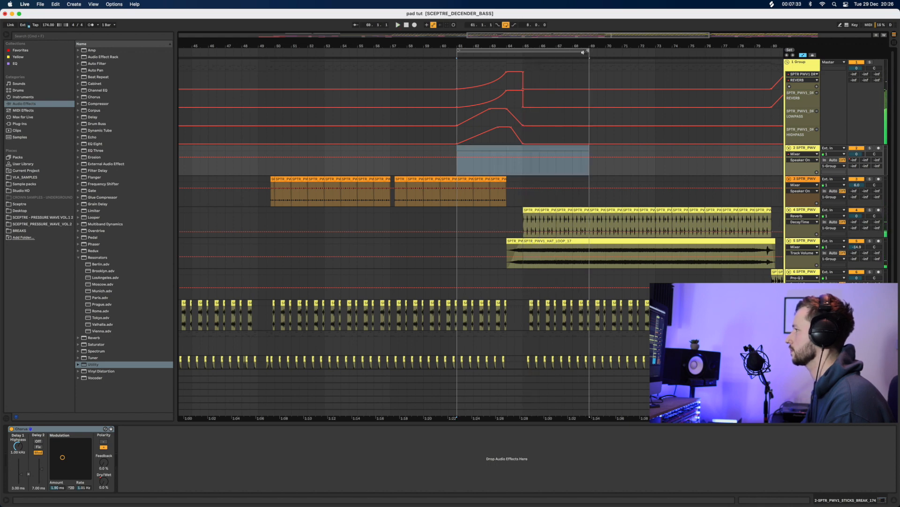
scroll(497, 230, "down", 5)
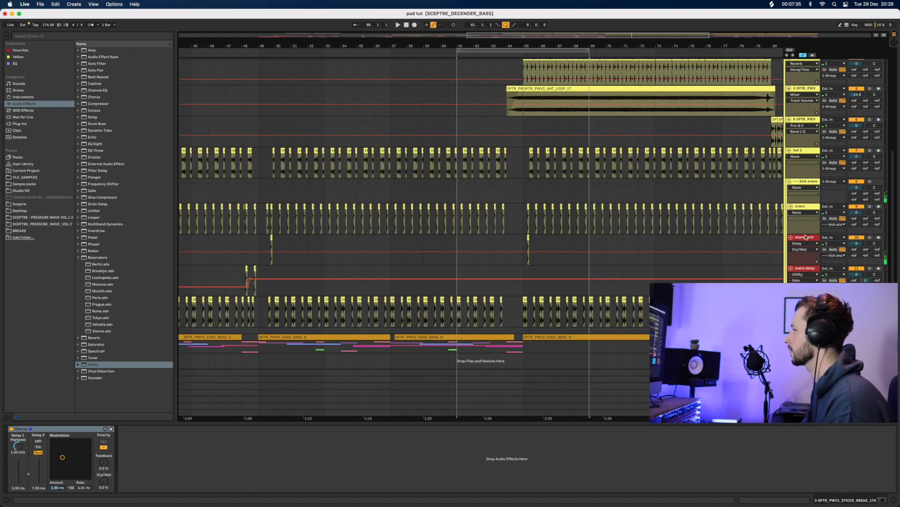
Automate the snare cerb Delay switching off, then audition it before bar 65
left_click(804, 238)
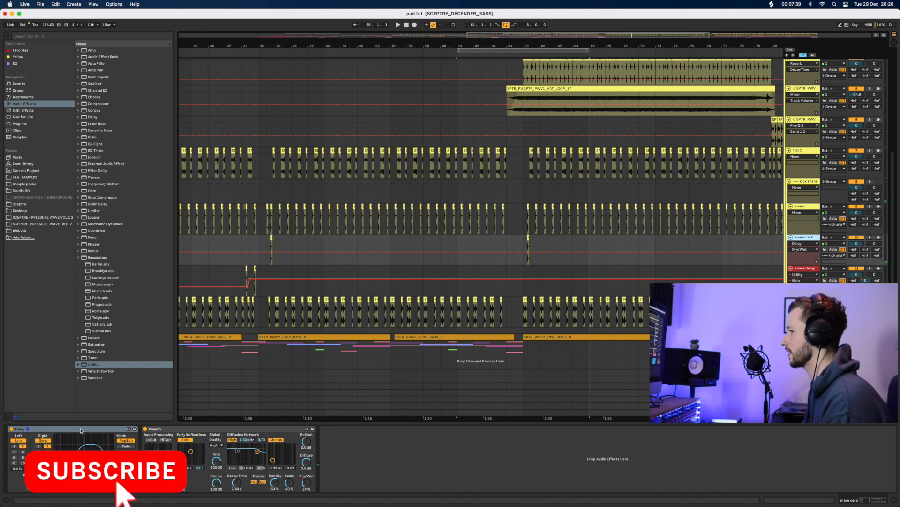
left_click(12, 428)
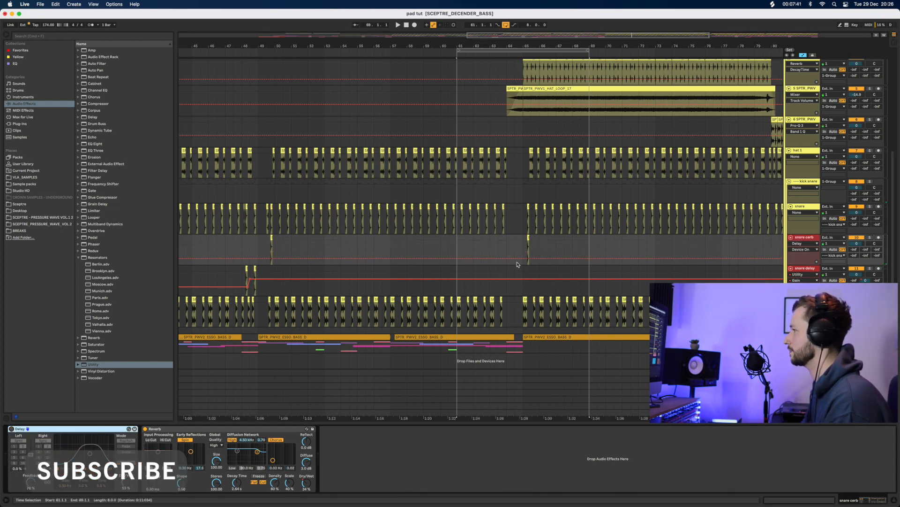
mouse_move(522, 261)
left_mouse_down()
mouse_move(523, 246)
mouse_move(522, 258)
left_mouse_up()
key("space")
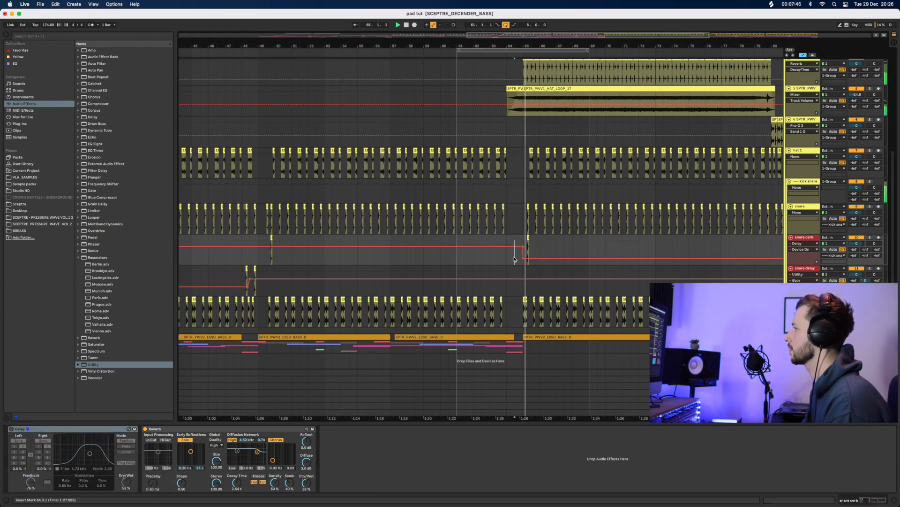
key("space")
key("space")
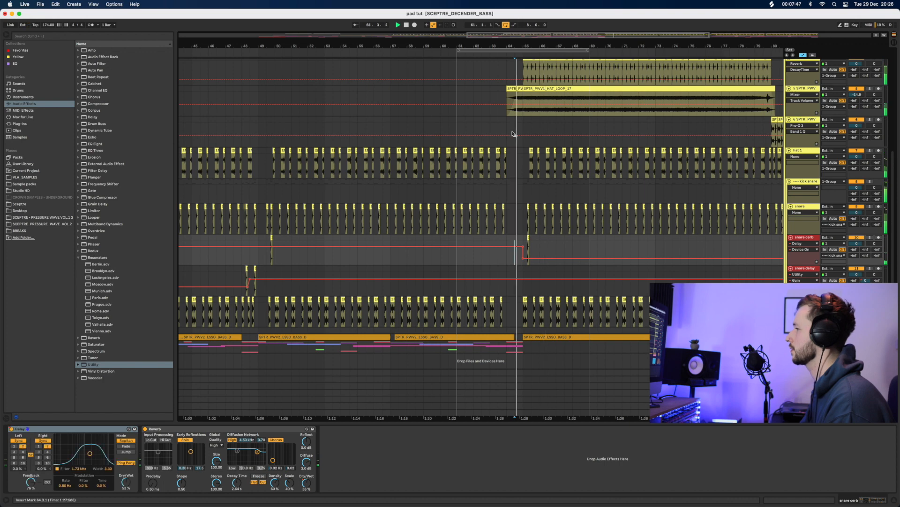
key("space")
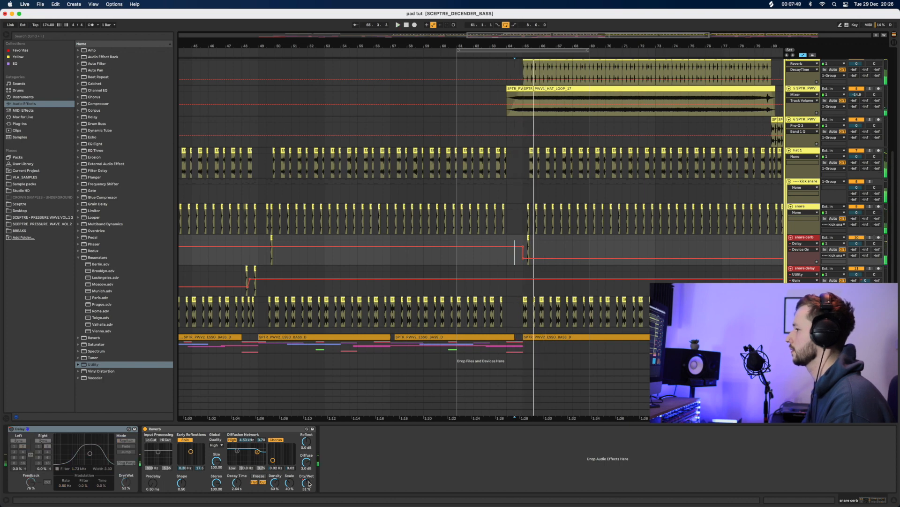
Draw a Reverb Dry/Wet swell peaking at 88% near bar 65, settling to 56%
left_click(309, 483)
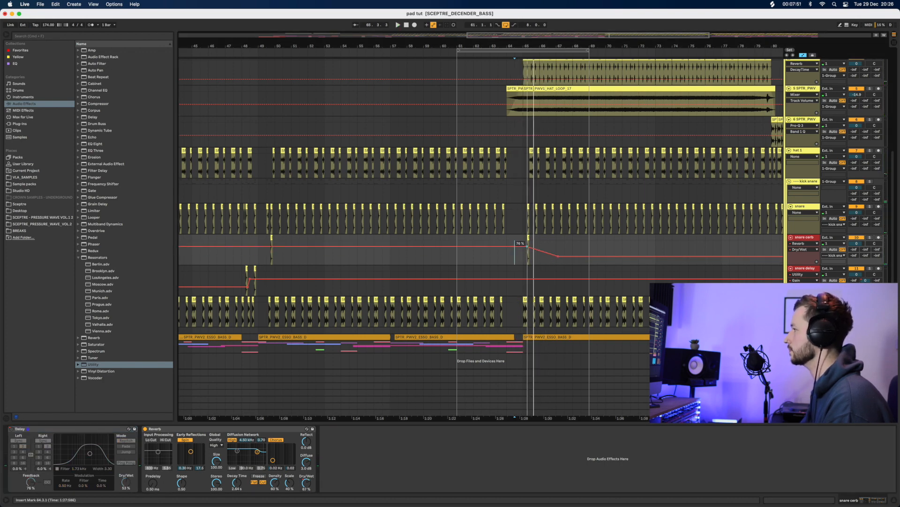
left_click_drag(529, 254, 527, 253)
key("super+z")
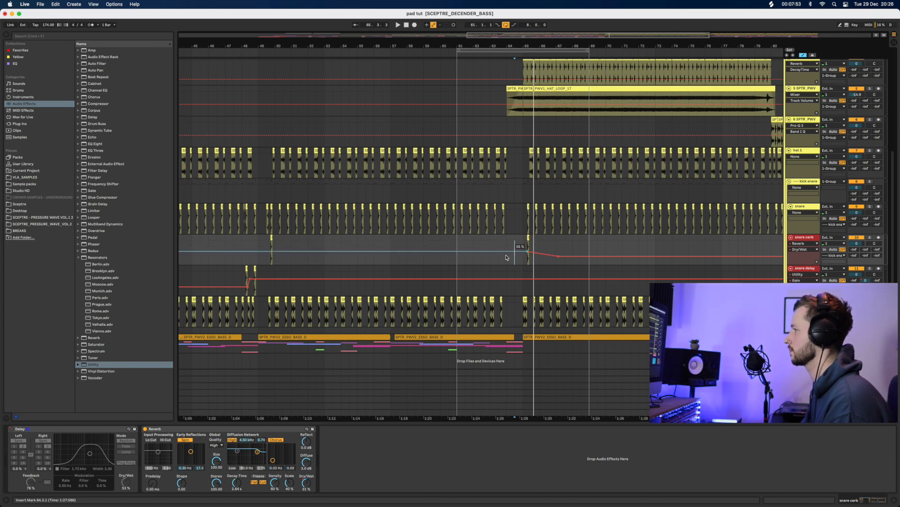
left_click(502, 251)
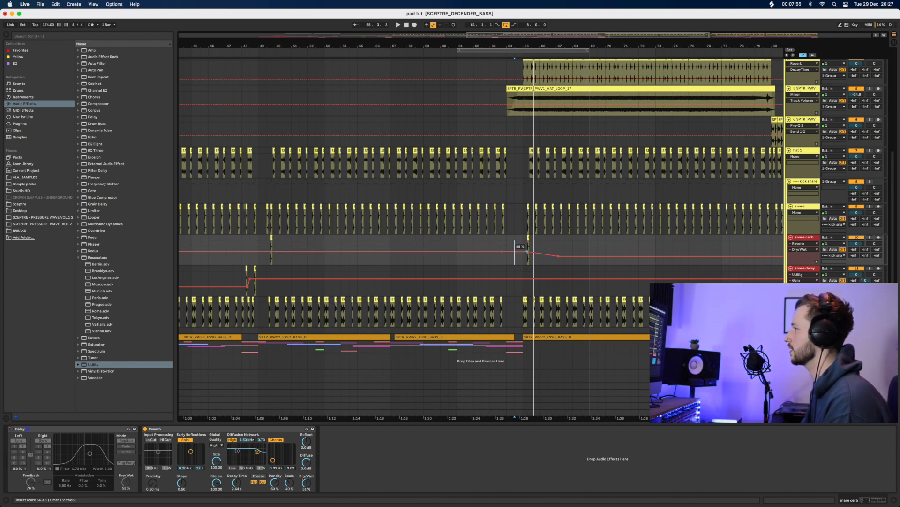
left_click_drag(528, 251, 527, 244)
key("space")
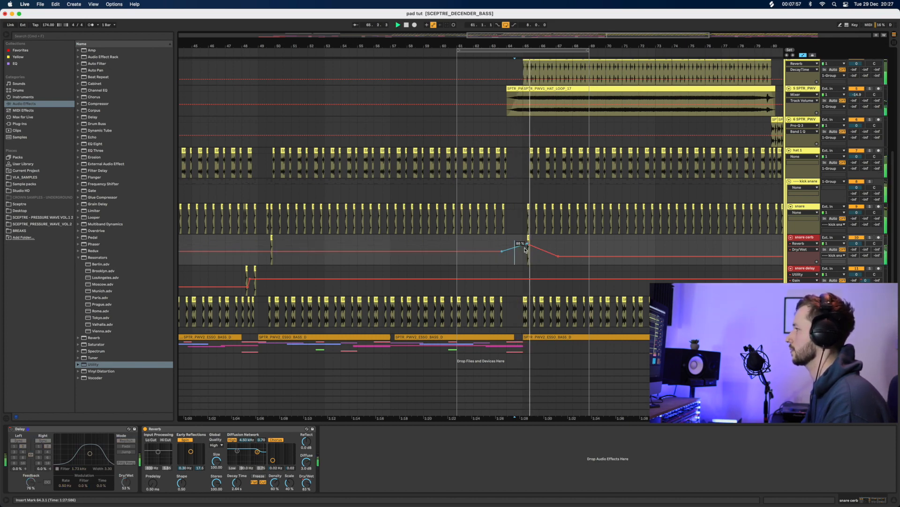
left_click_drag(558, 256, 558, 243)
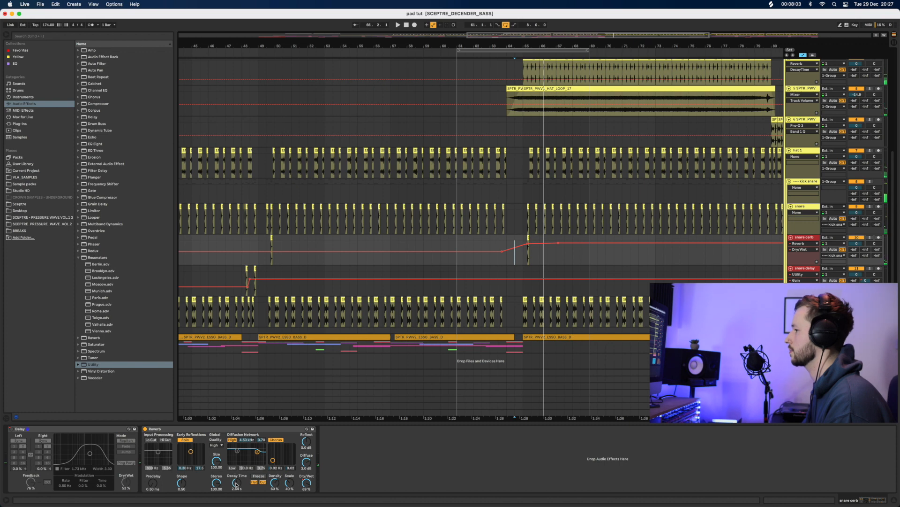
Raise the Reverb DecayTime automation to 12.2 s after bar 65 and audition the tail
left_click(236, 483)
left_click_drag(522, 255, 520, 248)
key("space")
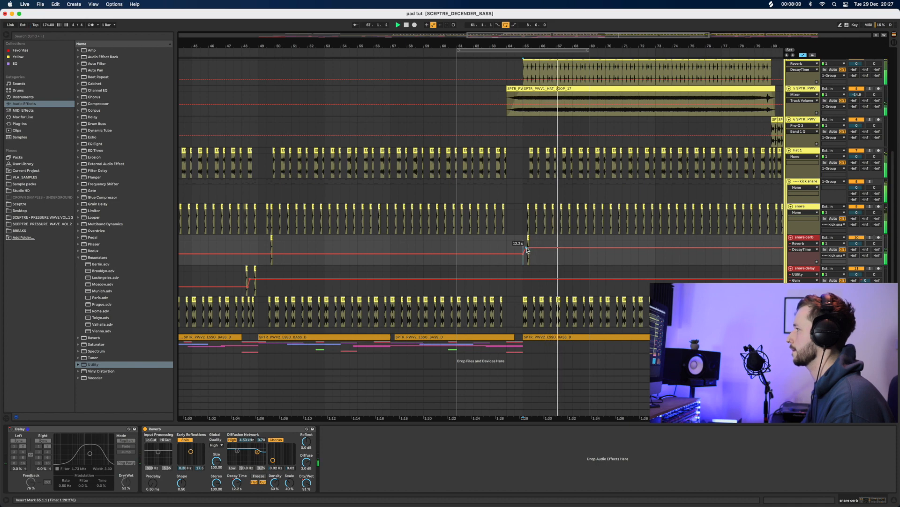
key("space")
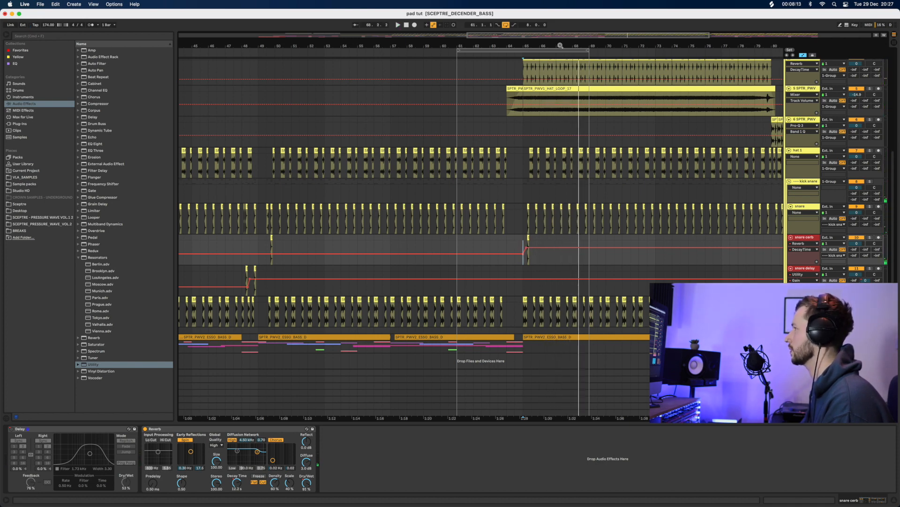
left_click_drag(560, 45, 561, 30)
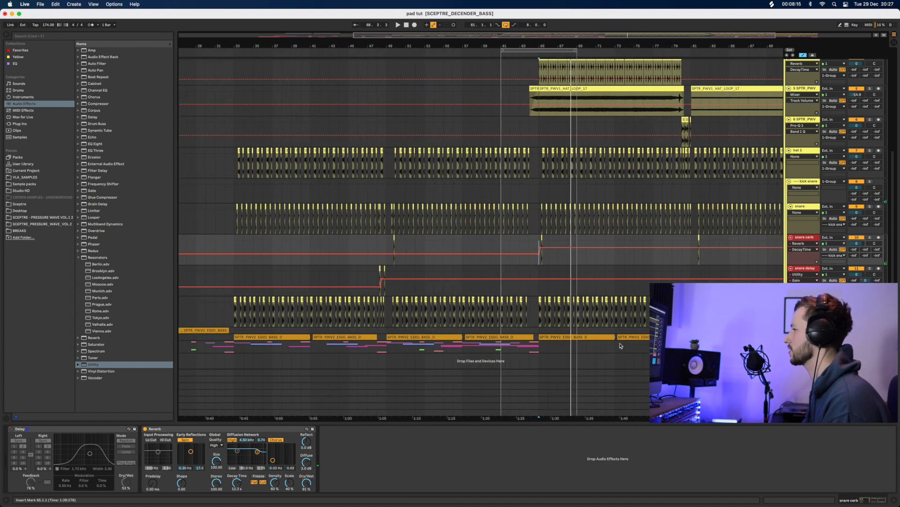
Play from bar 62 and extend the loop to sixteen bars ending at bar 77
left_click(890, 503)
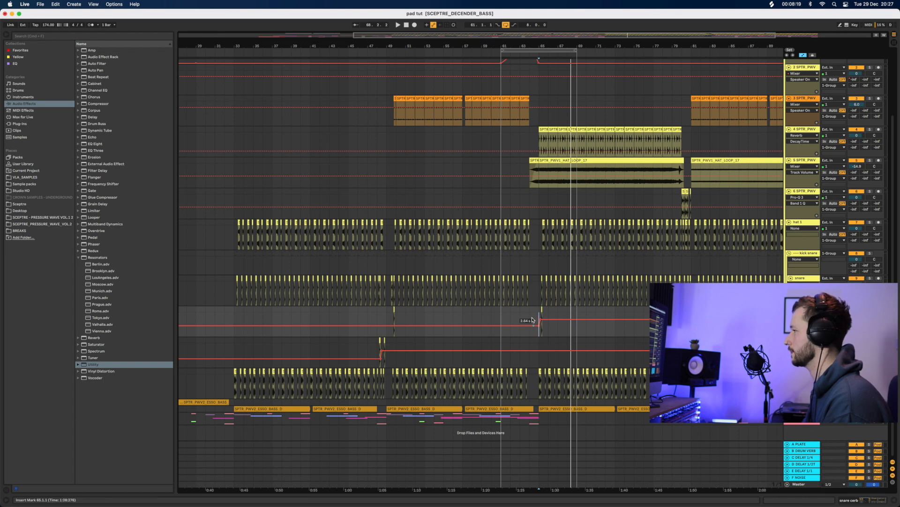
left_click(510, 261)
key("space")
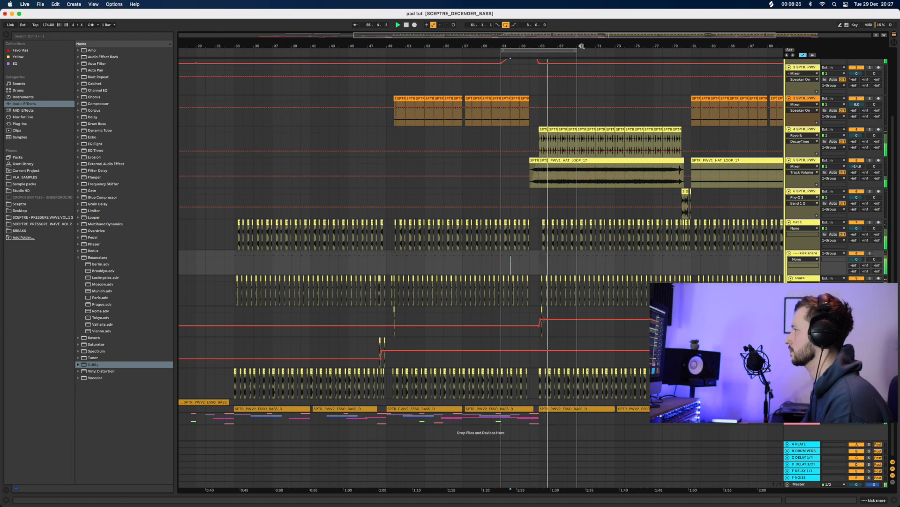
left_click_drag(578, 50, 653, 50)
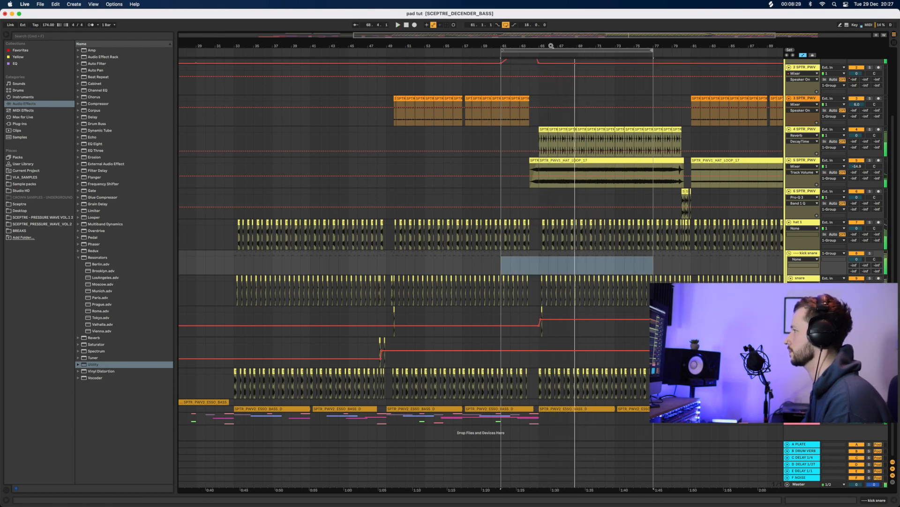
key("space")
Select the 1 Group track and display its effect chain
left_click_drag(551, 46, 552, 70)
scroll(452, 202, "up", 4)
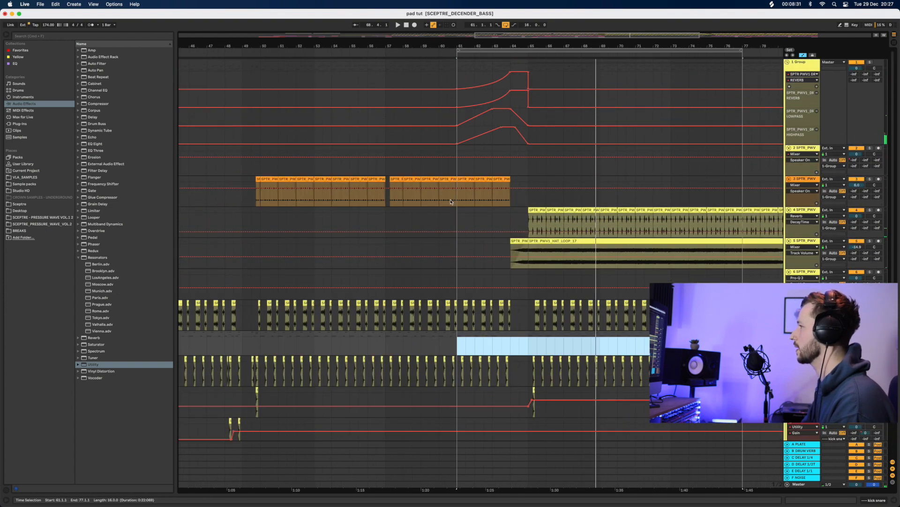
left_click(800, 74)
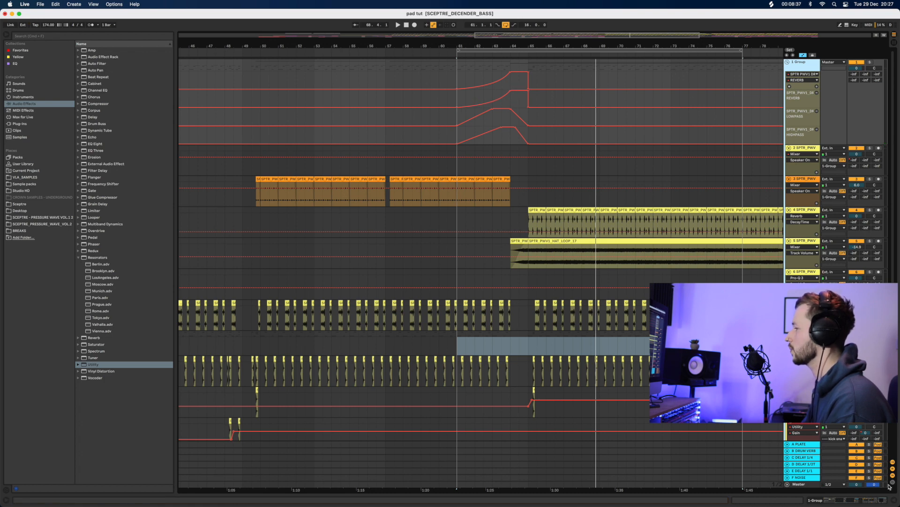
left_click(871, 504)
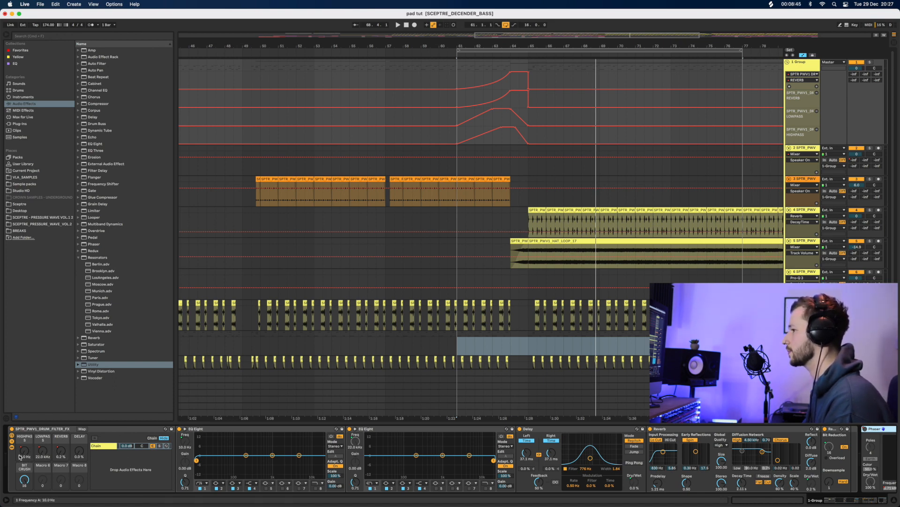
Try the HIGHPASS macro at 274 Hz and REVERB at 35%, then re-enable automation
left_click_drag(20, 456, 45, 479)
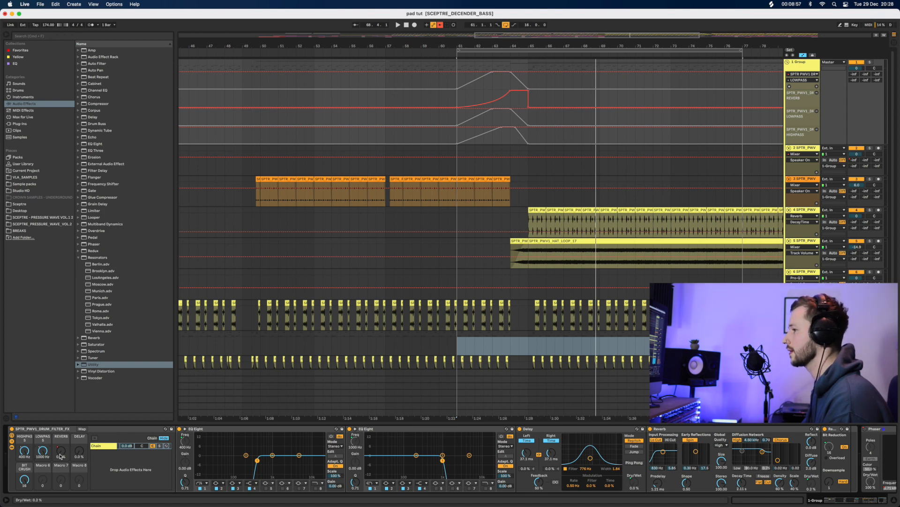
left_click_drag(60, 456, 60, 440)
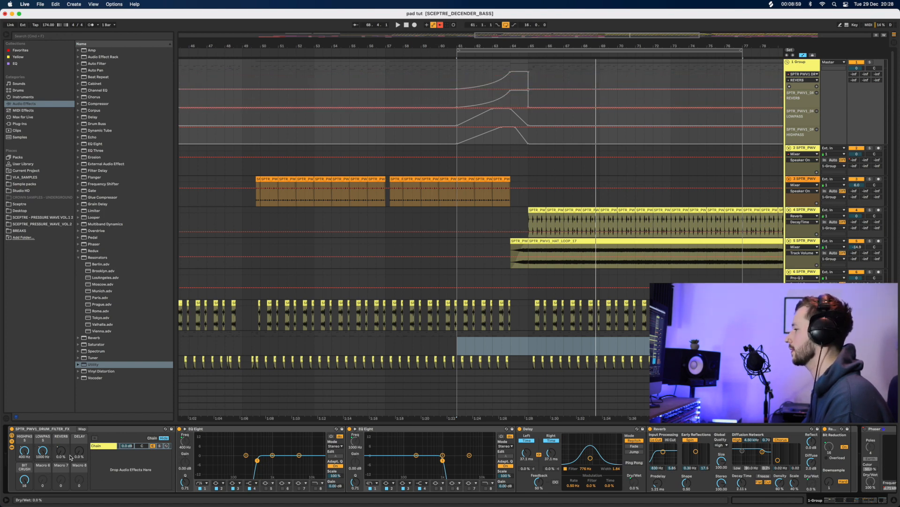
left_click_drag(845, 499, 854, 500)
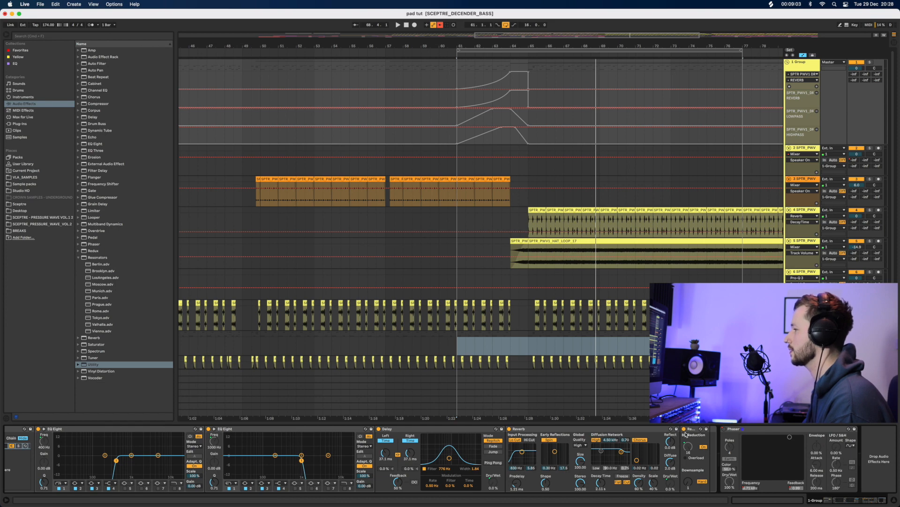
left_click_drag(849, 502, 838, 504)
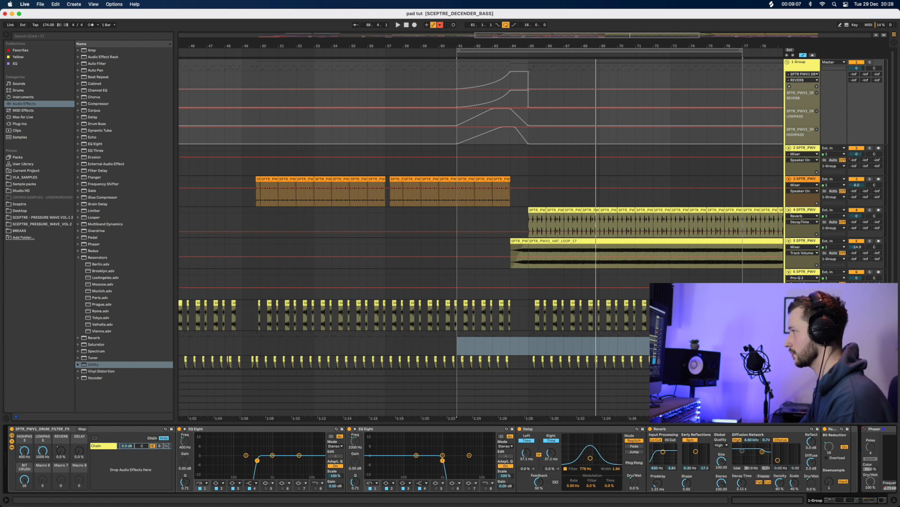
left_click(441, 25)
left_click(461, 149)
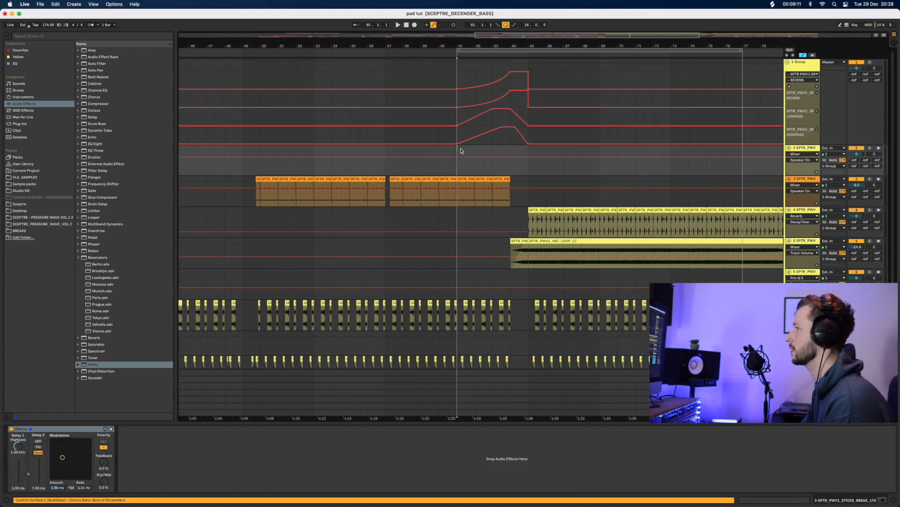
Audition the build and add an automation lane for the DELAY macro
key("space")
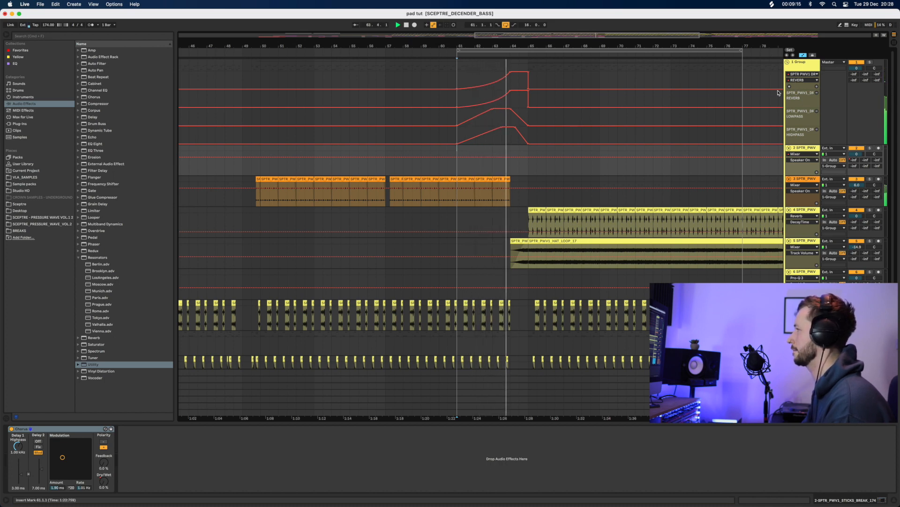
key("space")
left_click(800, 80)
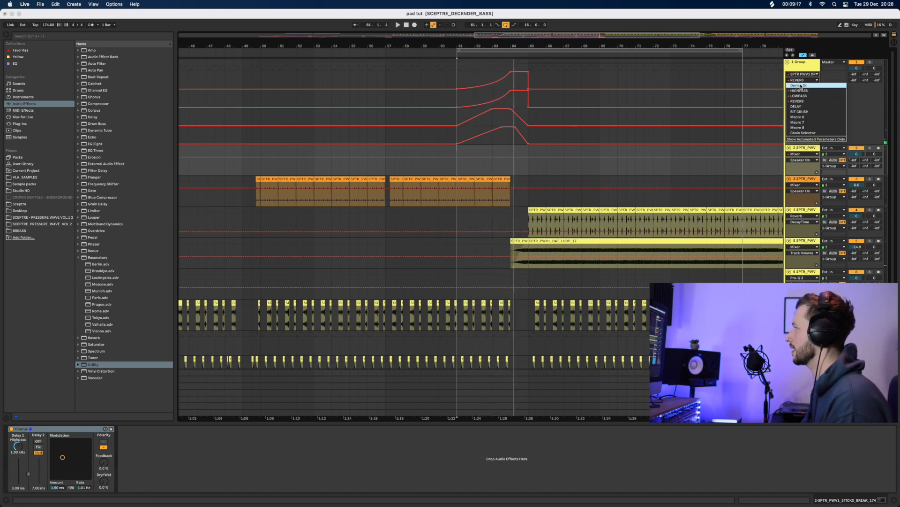
left_click(803, 107)
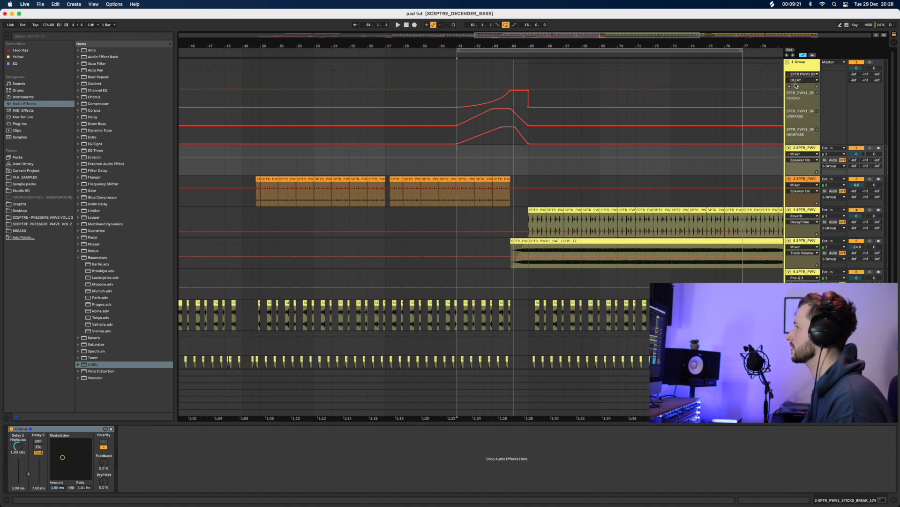
left_click(819, 87)
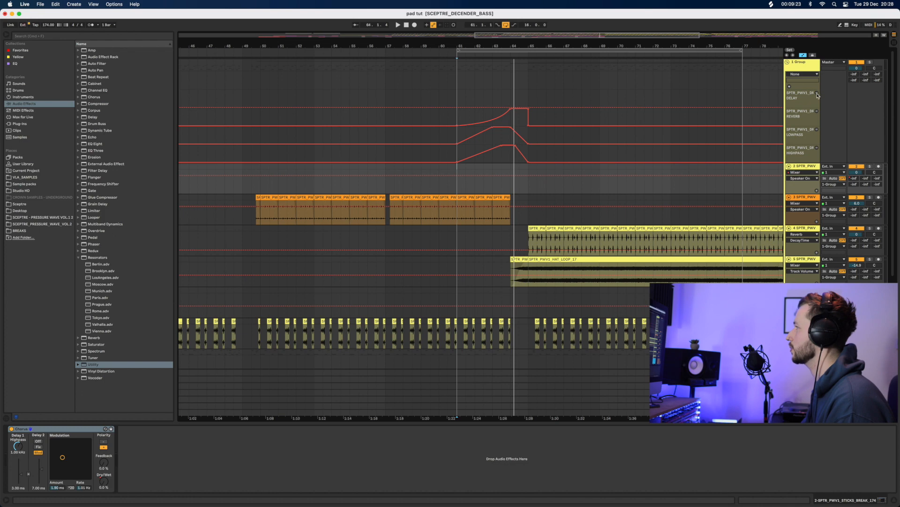
Add an automation lane for the drum filter FX rack's BIT CRUSH macro
left_click(796, 75)
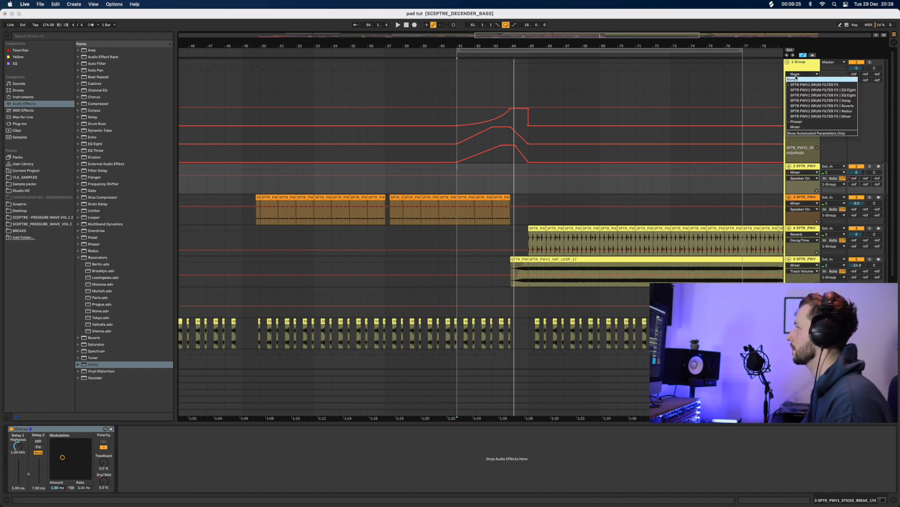
left_click(775, 80)
left_click(796, 75)
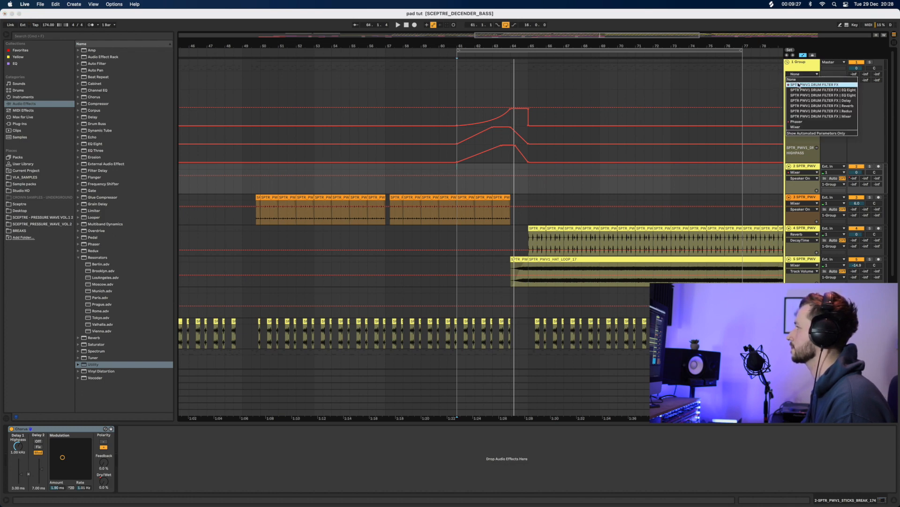
left_click(798, 85)
left_click(799, 81)
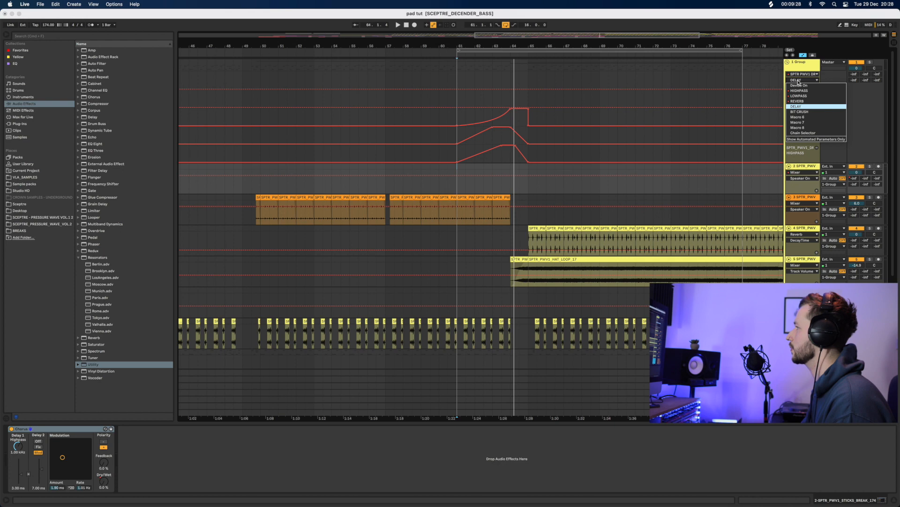
left_click(800, 112)
left_click(817, 88)
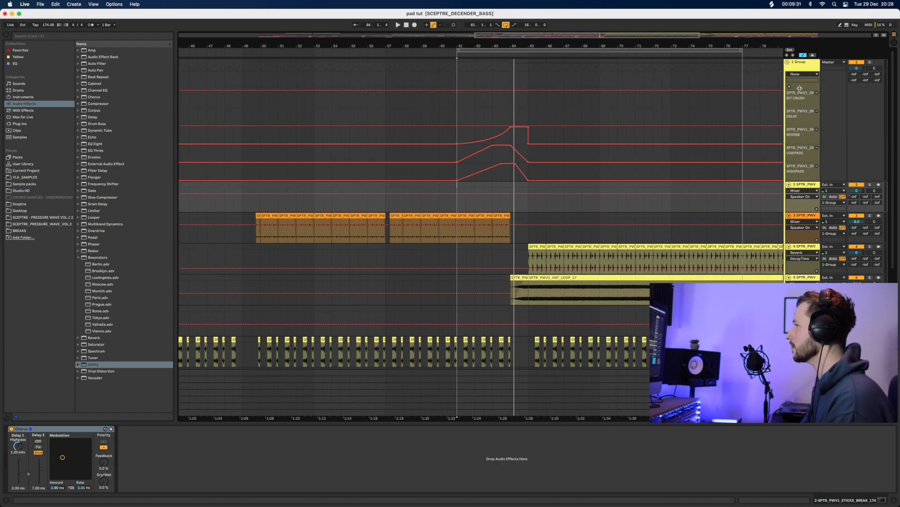
Reshape the sweeps: delete the 400 Hz point, set highpass to 10 Hz, shift the 1000 Hz point later
left_click_drag(467, 44, 469, 46)
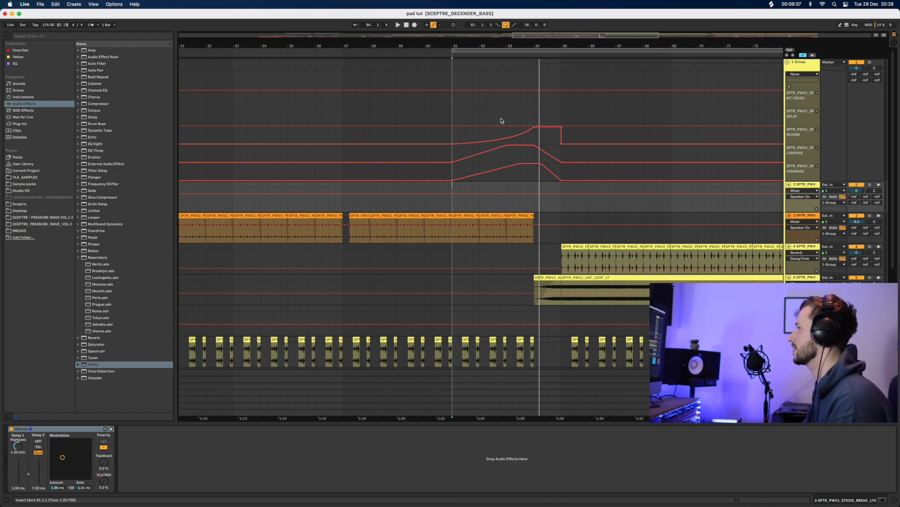
left_click(520, 166)
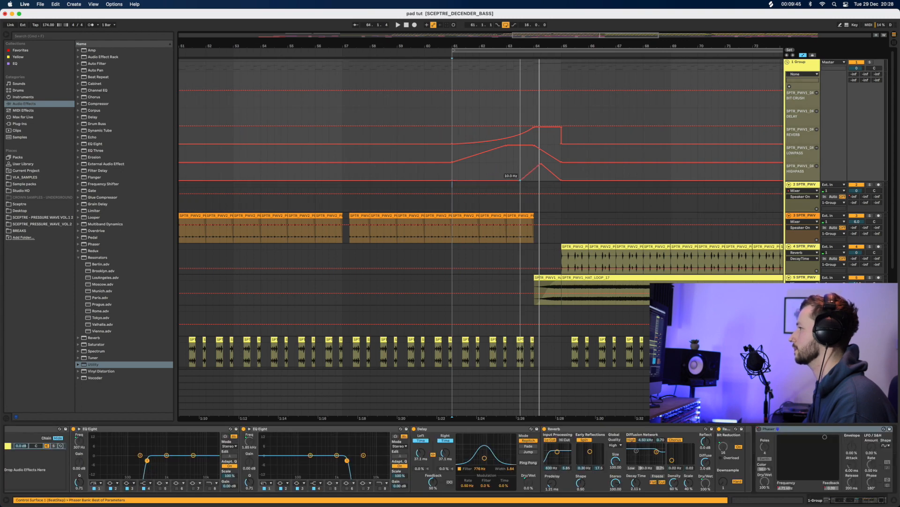
mouse_move(521, 168)
left_mouse_down()
mouse_move(528, 181)
mouse_move(527, 167)
left_mouse_up()
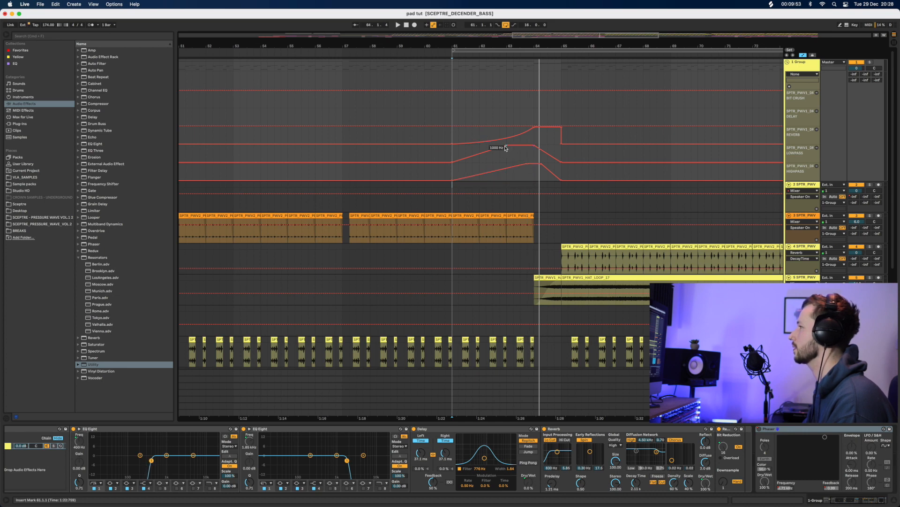
left_click_drag(505, 147, 533, 163)
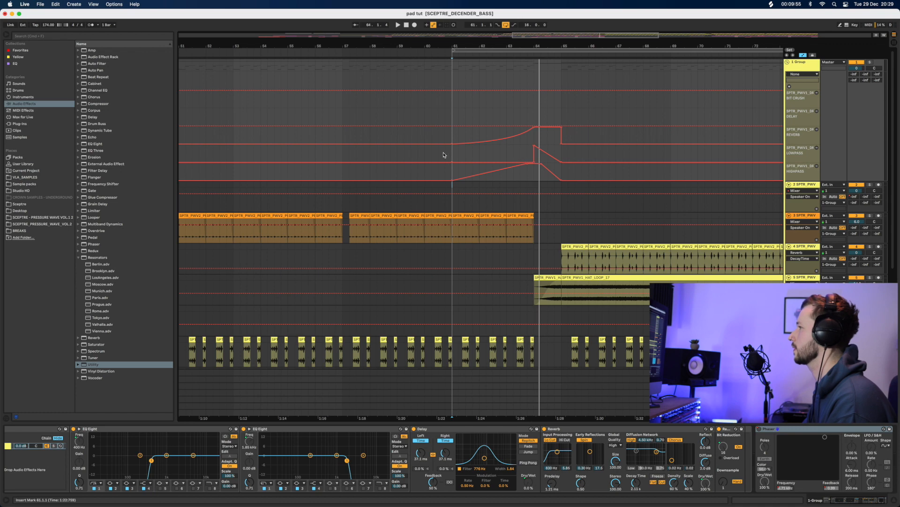
left_click(445, 155)
key("space")
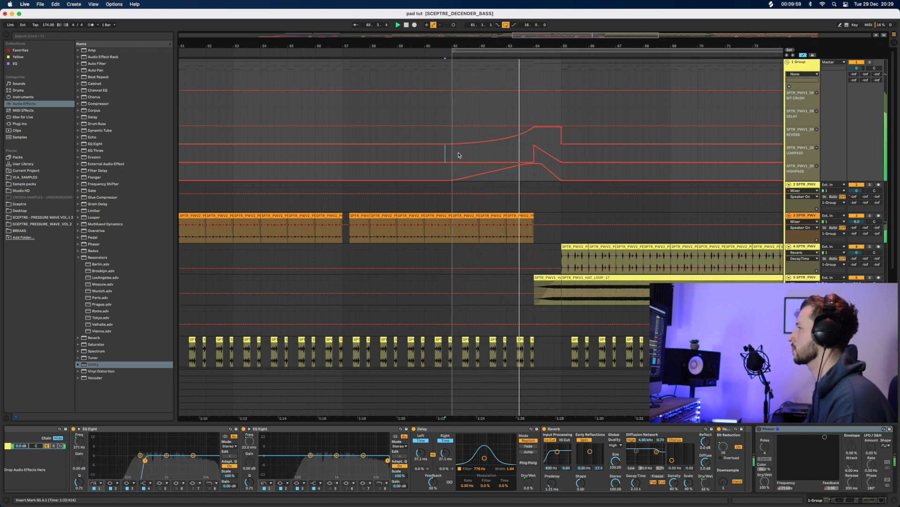
key("space")
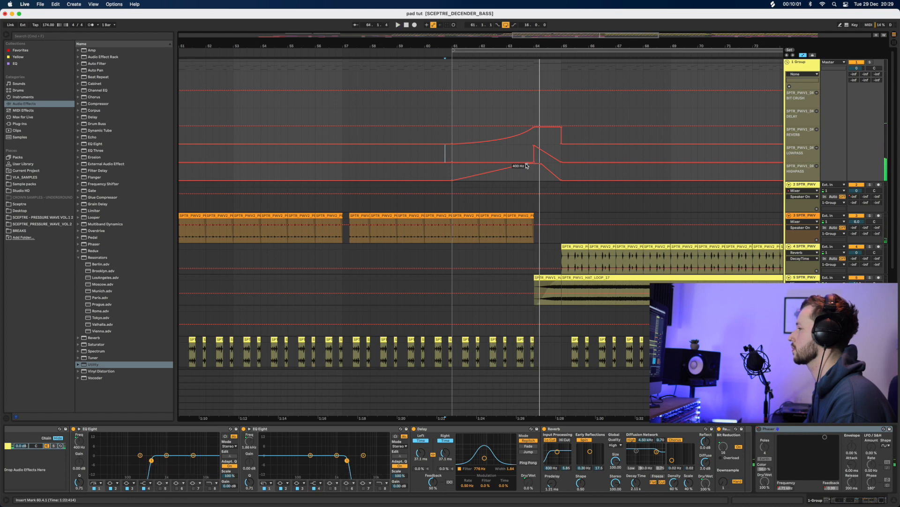
Drop the highpass breakpoint to the lane bottom, audition, and move BIT CRUSH below DELAY
mouse_move(527, 164)
left_mouse_down()
mouse_move(534, 179)
mouse_move(534, 145)
left_mouse_up()
left_click(449, 171)
key("space")
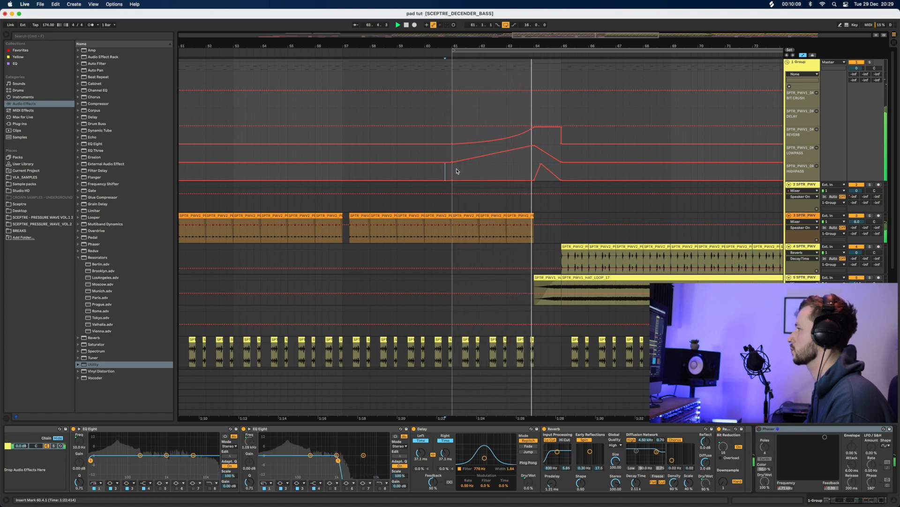
key("space")
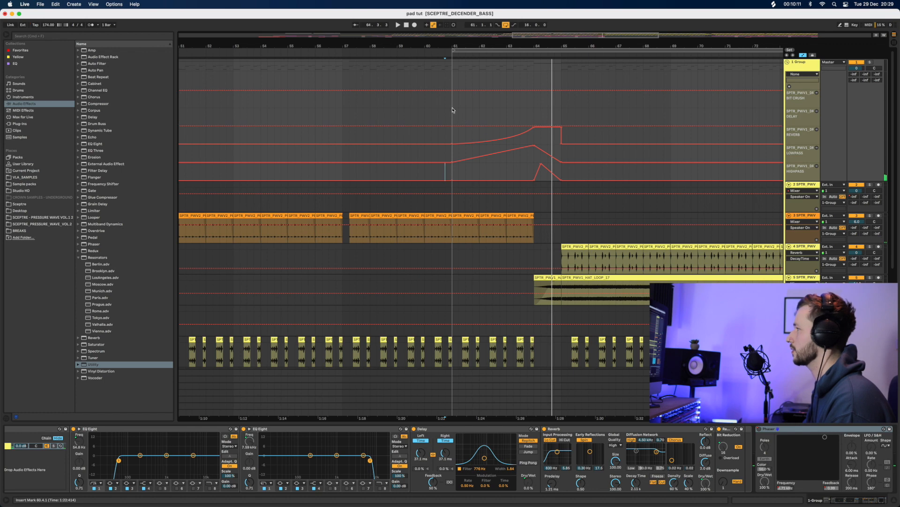
left_click_drag(802, 101, 804, 120)
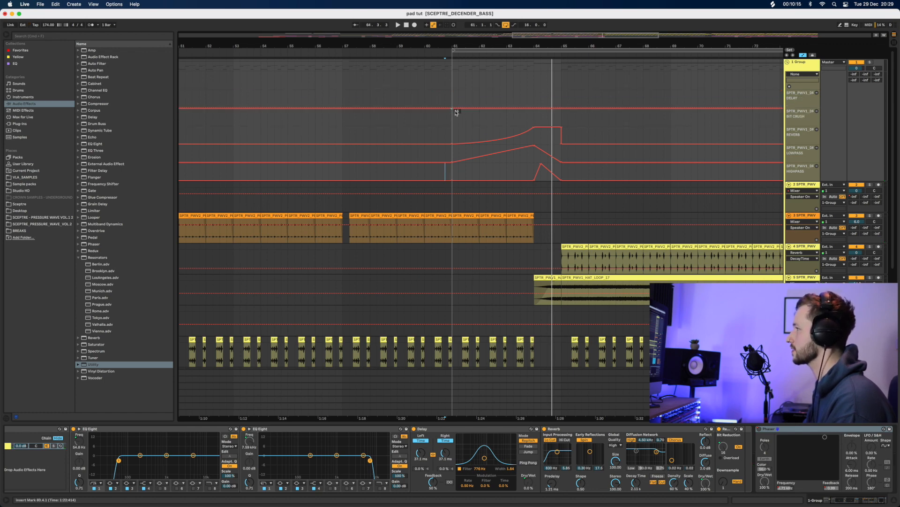
Dip the Bit Crush automation through the build, return it to 16, and add a midpoint breakpoint
left_click_drag(531, 109, 531, 125)
key("space")
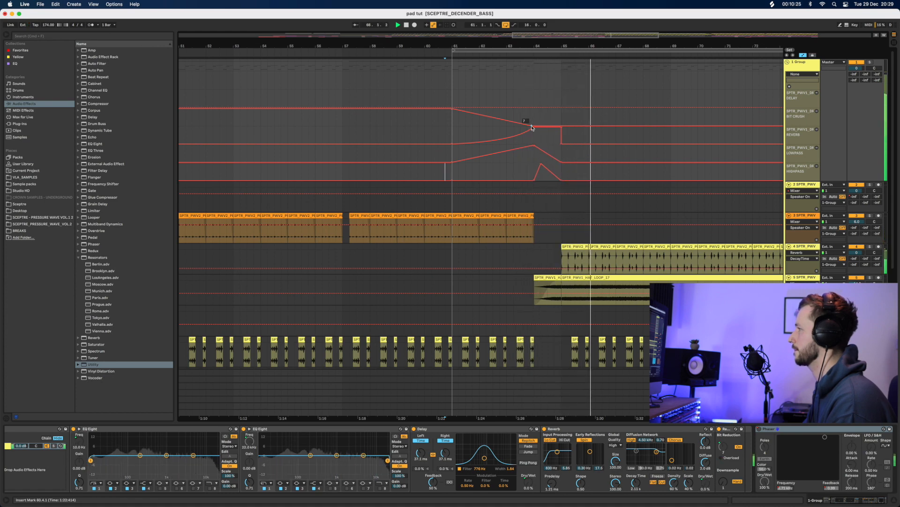
key("space")
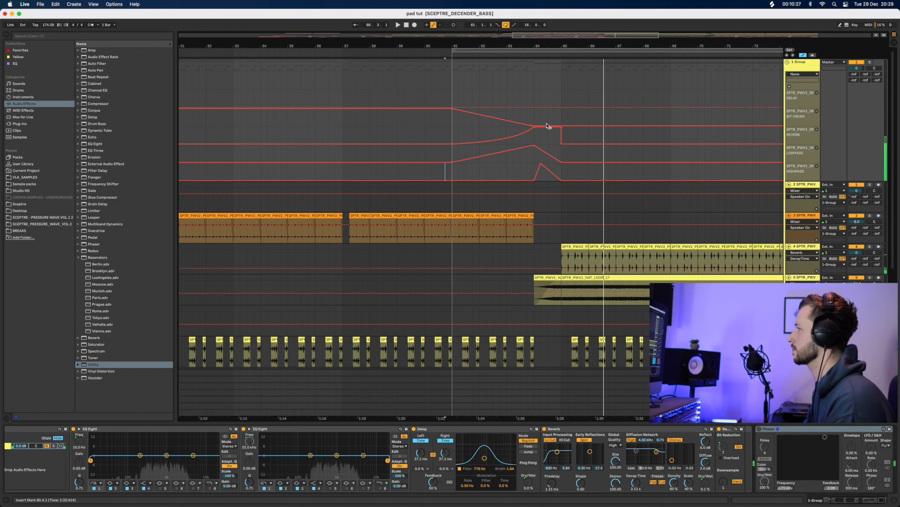
mouse_move(565, 127)
left_mouse_down()
mouse_move(557, 110)
mouse_move(544, 115)
mouse_move(585, 106)
mouse_move(561, 109)
mouse_move(551, 120)
mouse_move(561, 126)
left_mouse_up()
key("space")
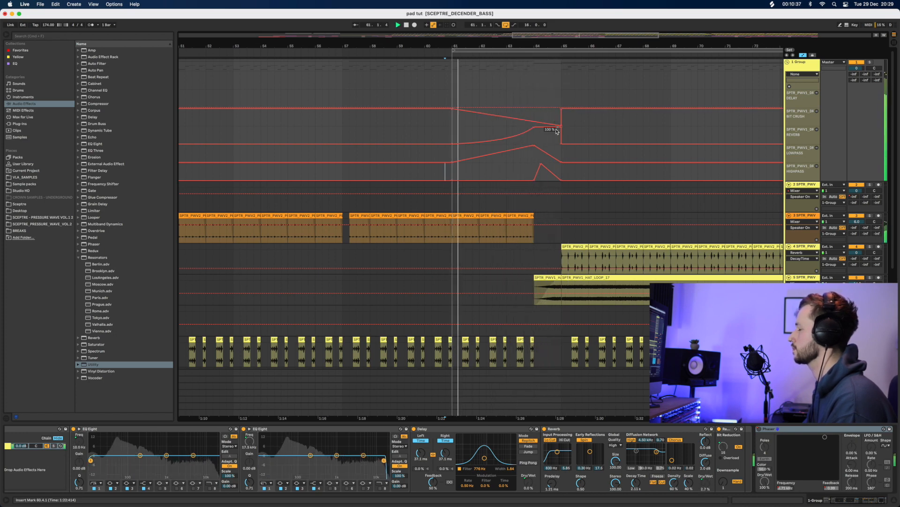
left_click(526, 121)
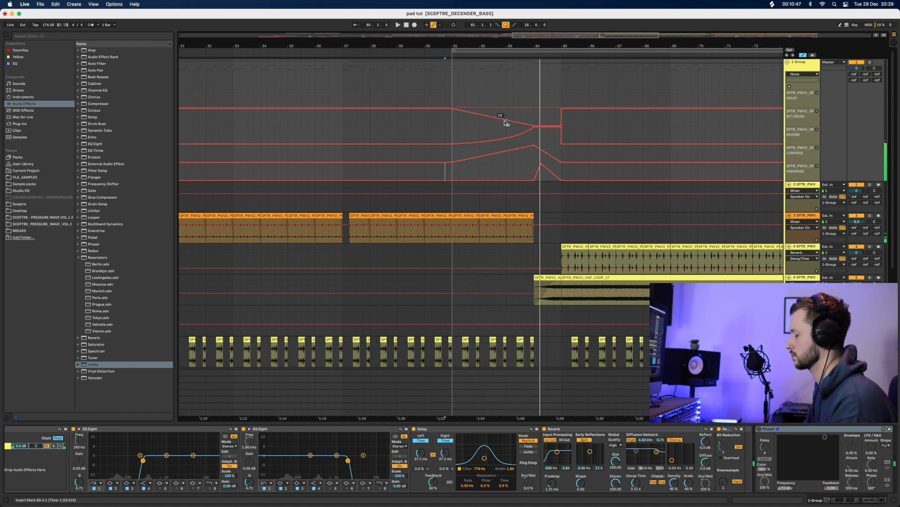
key("space")
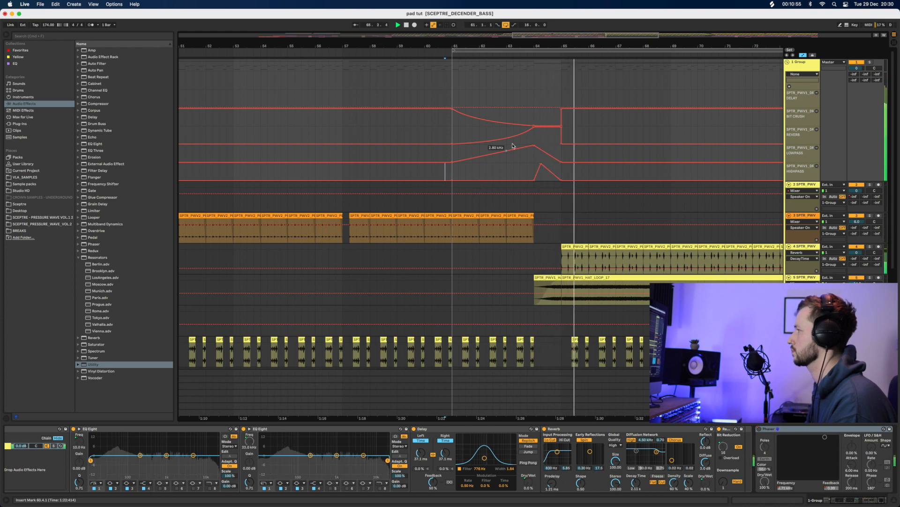
scroll(544, 274, "down", 5)
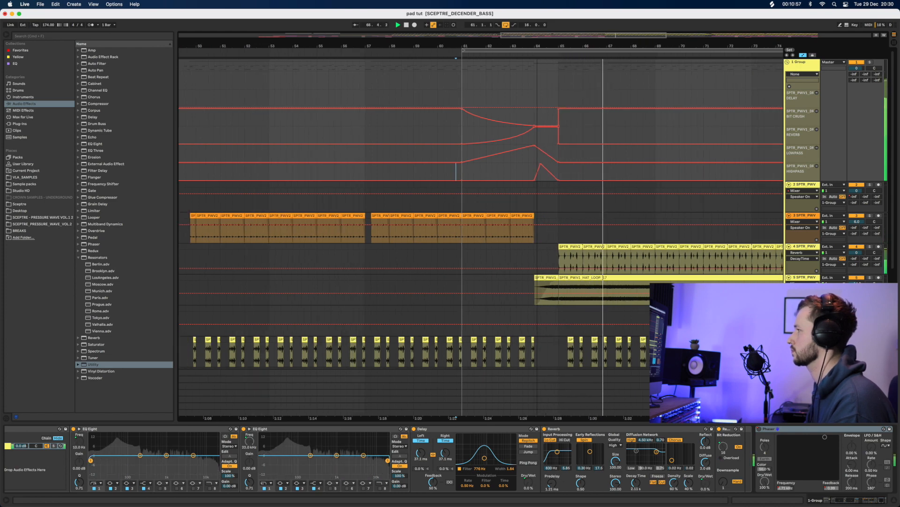
Play the build from bar 61 and bring up the group's effect chain
left_click(544, 276)
key("space")
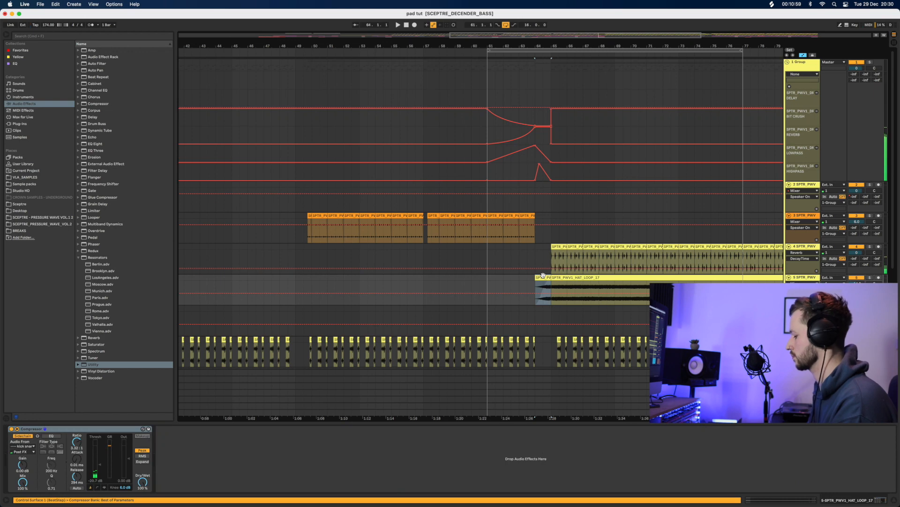
left_click(487, 282)
key("space")
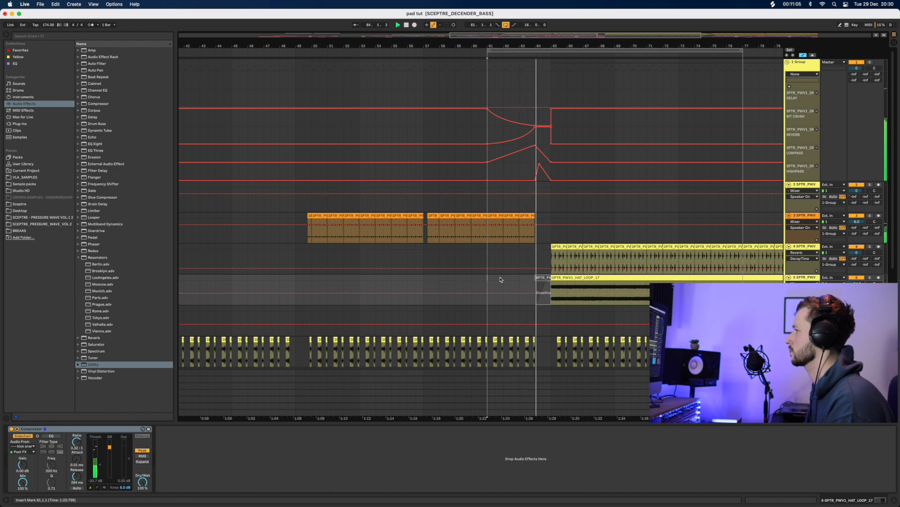
left_click(534, 126)
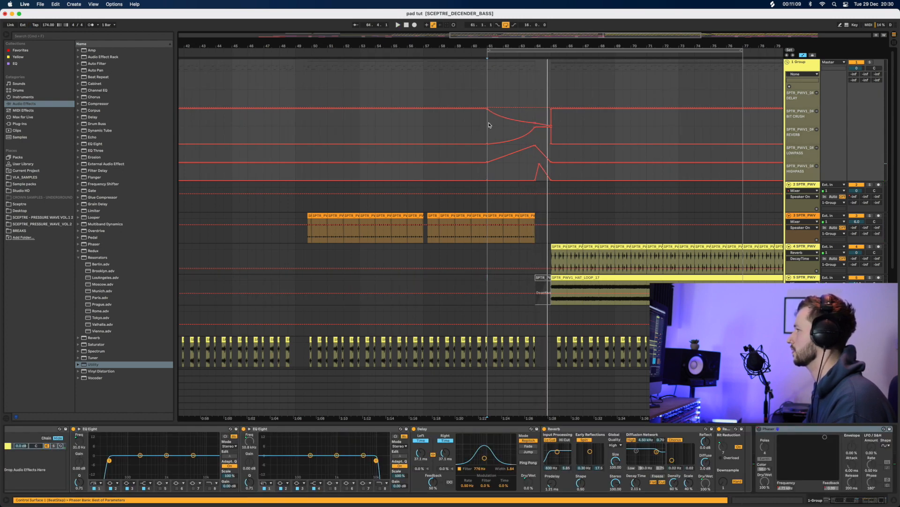
key("space")
key("space")
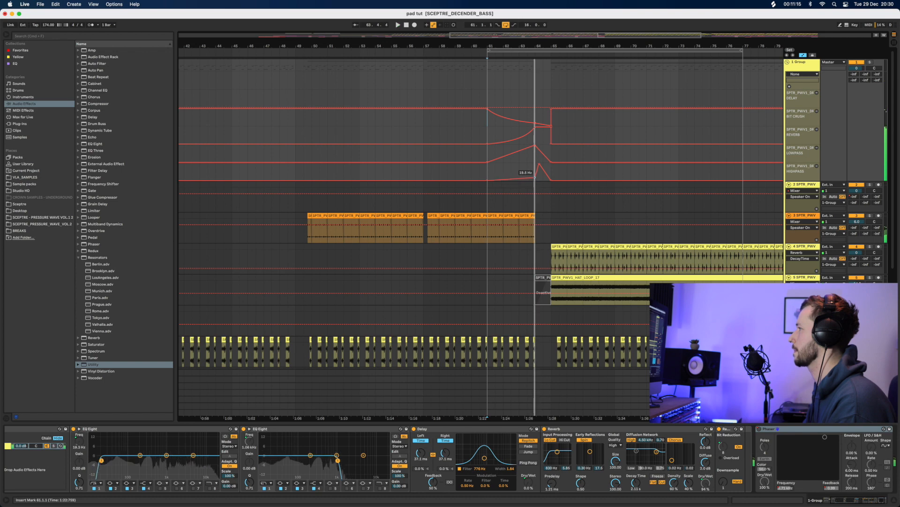
Raise the highpass sweep's start point to 400 Hz and bend its ramp into a curve
left_click_drag(536, 181, 535, 170)
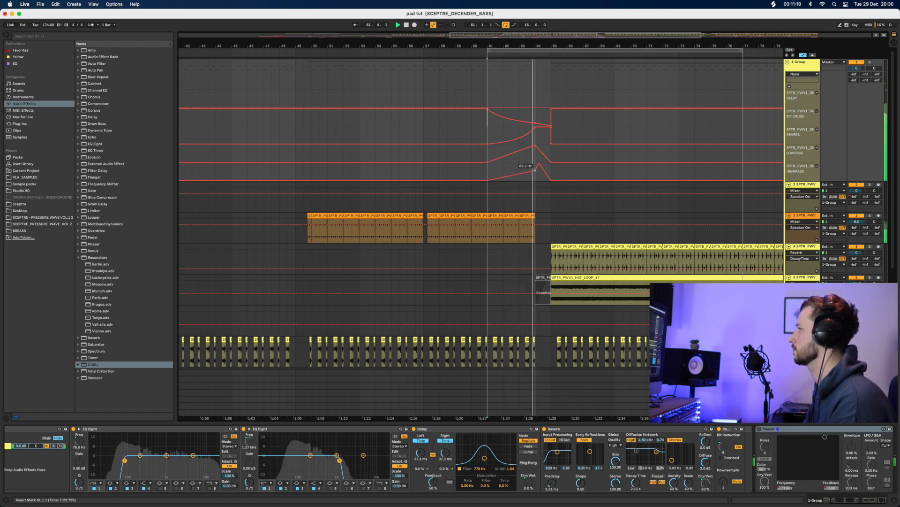
left_click_drag(535, 169, 536, 164)
key("space")
key("space")
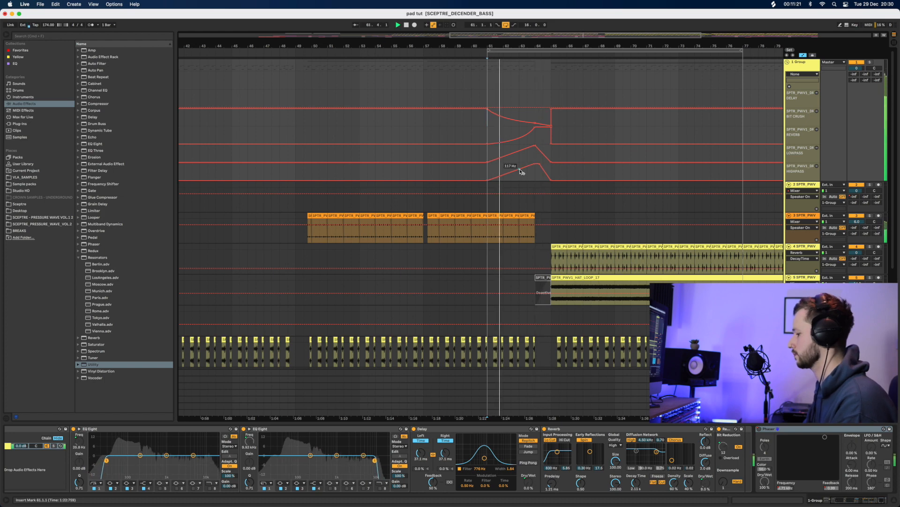
left_click_drag(513, 171, 514, 178)
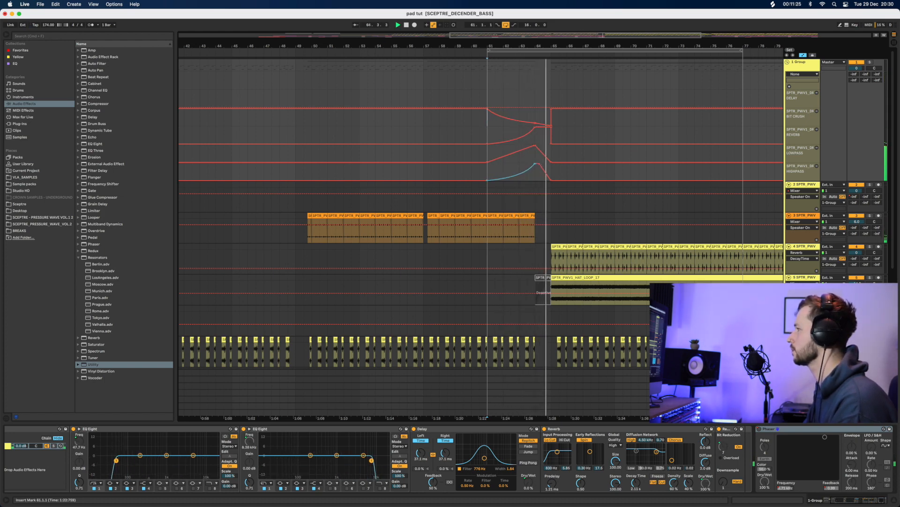
key("space")
Reactivate the short clip on track 5 and play from around the drop
left_click(544, 278)
key("0")
key("space")
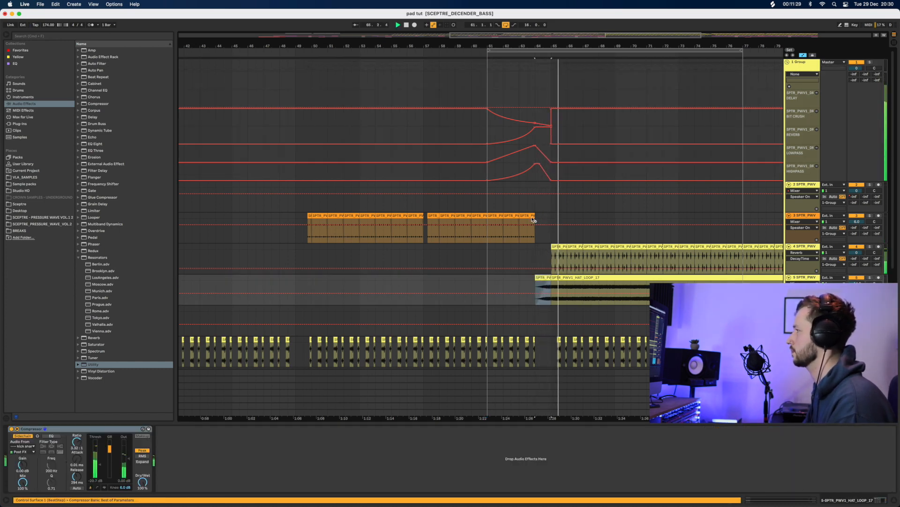
Add a breakpoint on the group's top automation lane, raise it to 100%, and play into the drop
mouse_move(546, 46)
left_mouse_down()
mouse_move(546, 38)
mouse_move(535, 46)
left_mouse_up()
key("space")
left_click(502, 109)
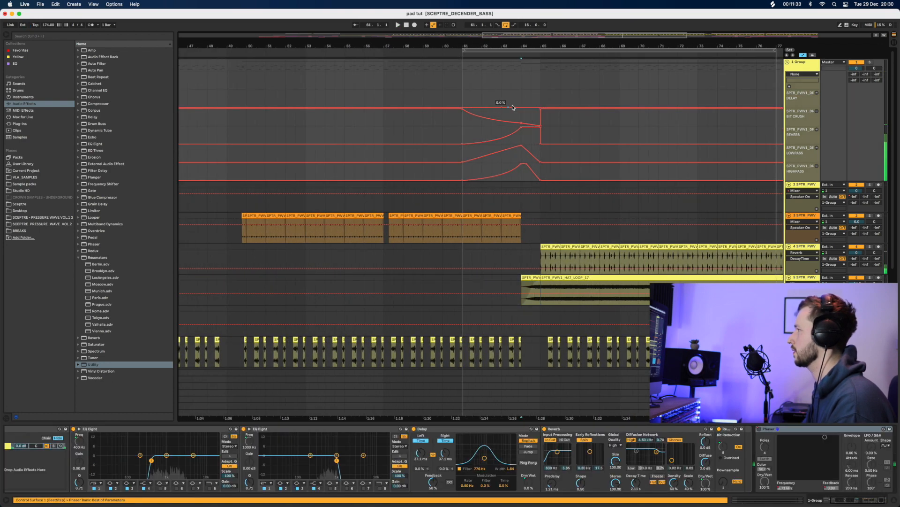
mouse_move(521, 108)
left_mouse_down()
mouse_move(520, 93)
mouse_move(540, 107)
left_mouse_up()
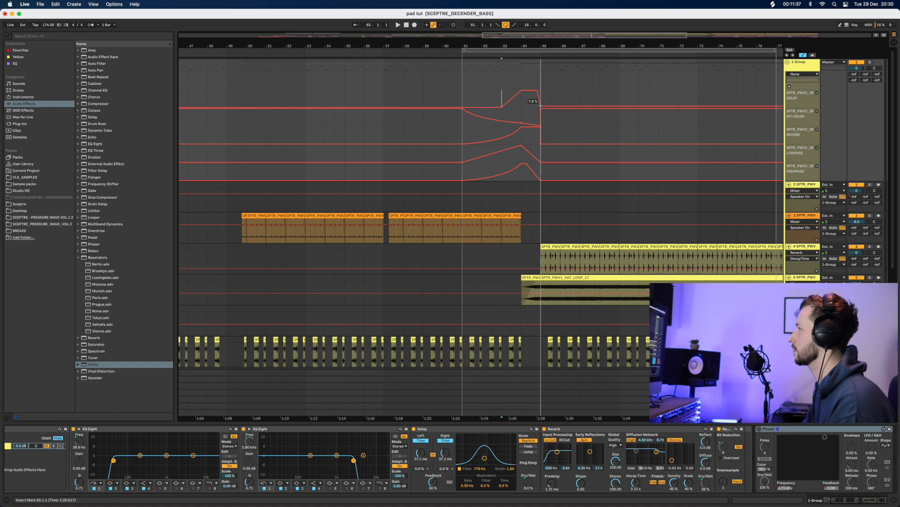
left_click(493, 101)
key("space")
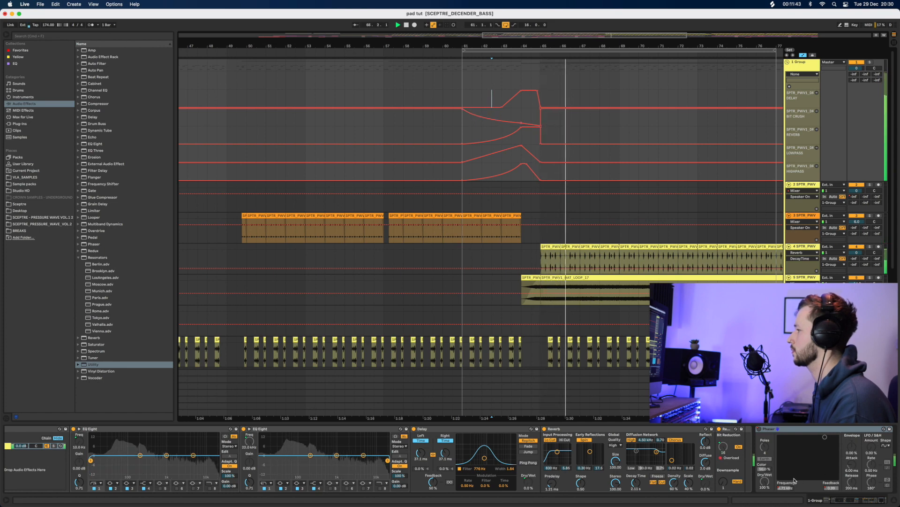
Zoom in around bar 65 and select the first PERC_8 clip on track 4
left_click(854, 504)
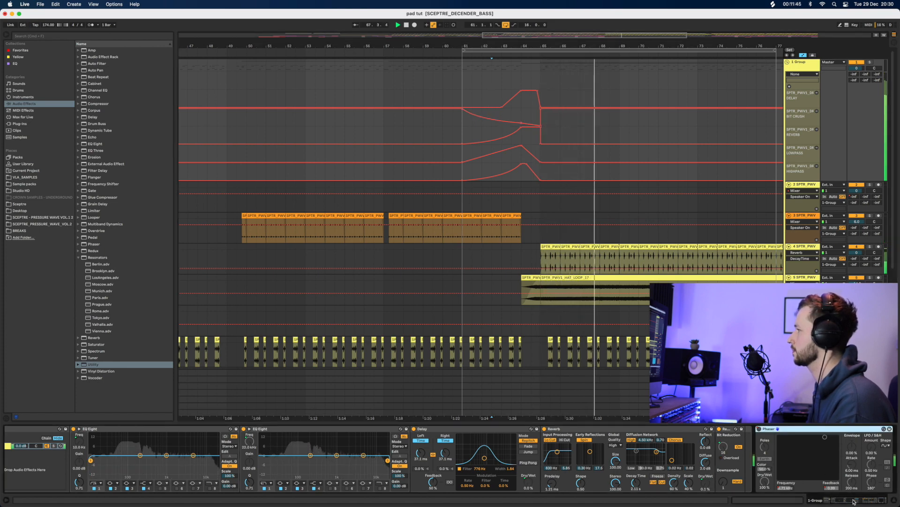
key("space")
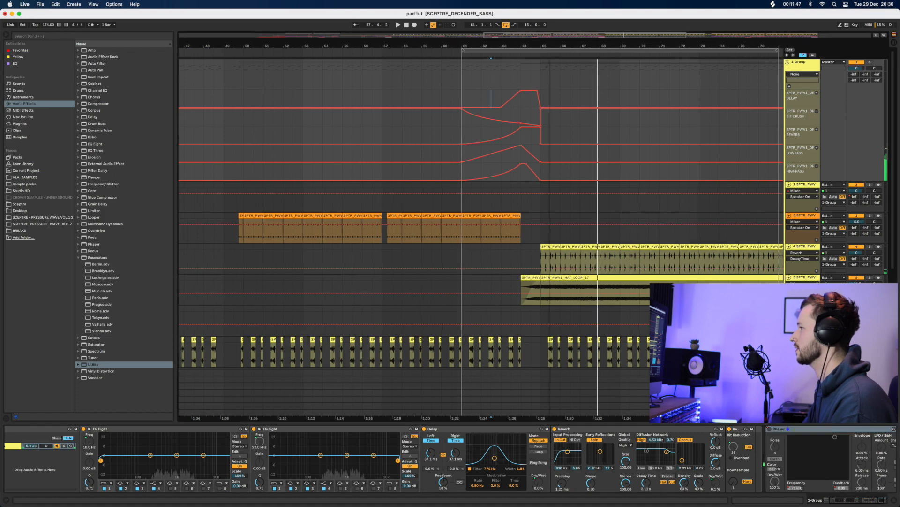
left_click_drag(548, 48, 537, 188)
left_click(535, 247)
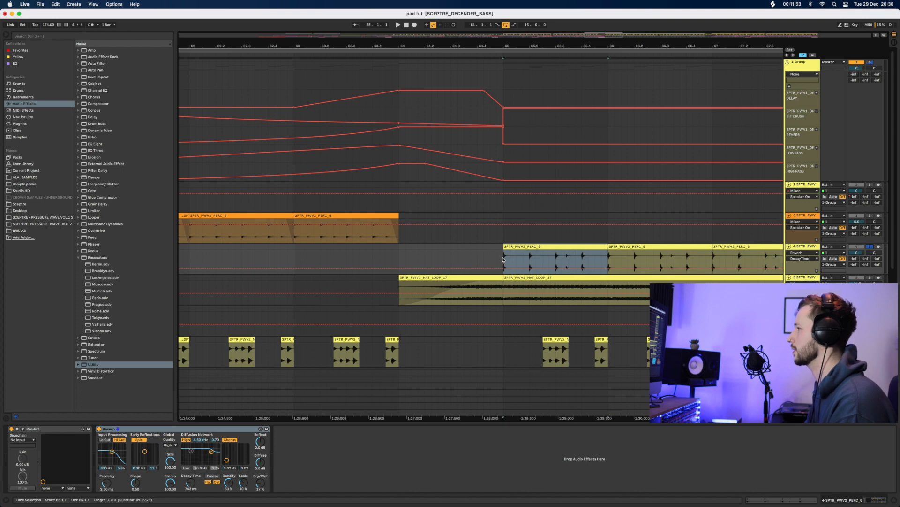
Play from bar 65 and bring up the PERC_8 track's Pro-Q 3 editor
key("space")
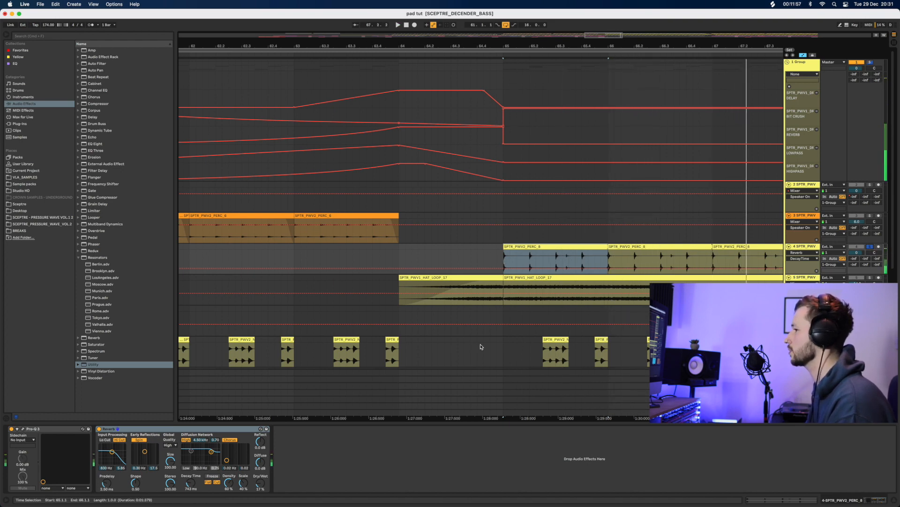
left_click(23, 429)
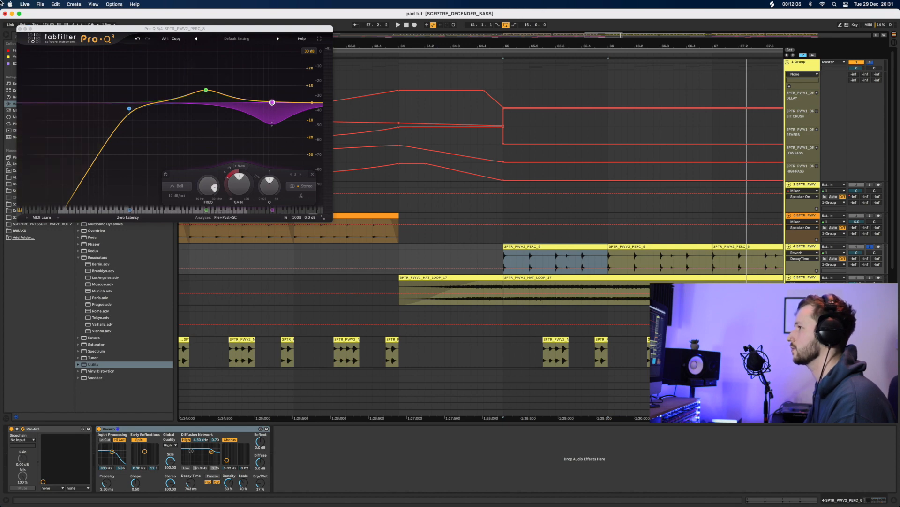
Close Pro-Q 3 and preview BREAKS samples: Attica, Jimmy's Back, Shaft Theme, Soul Drums, Pow, March, Keep Your Distance
left_click(19, 29)
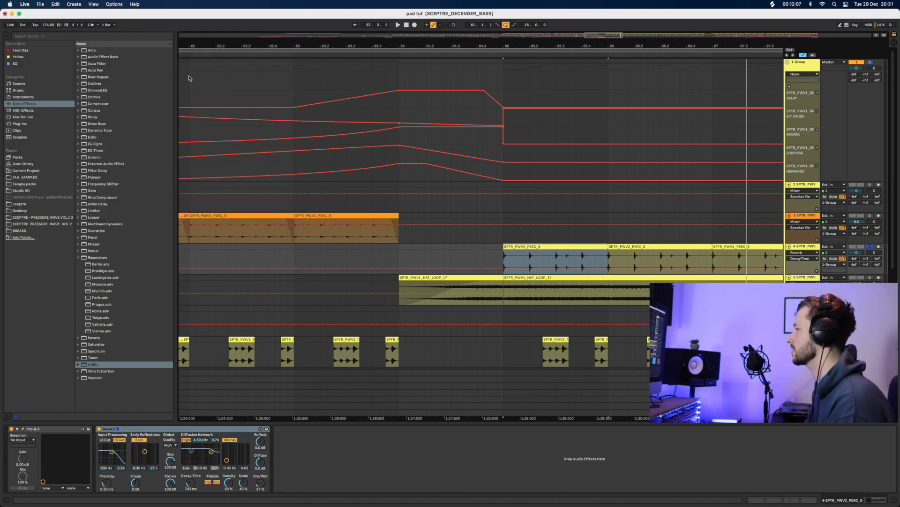
key("space")
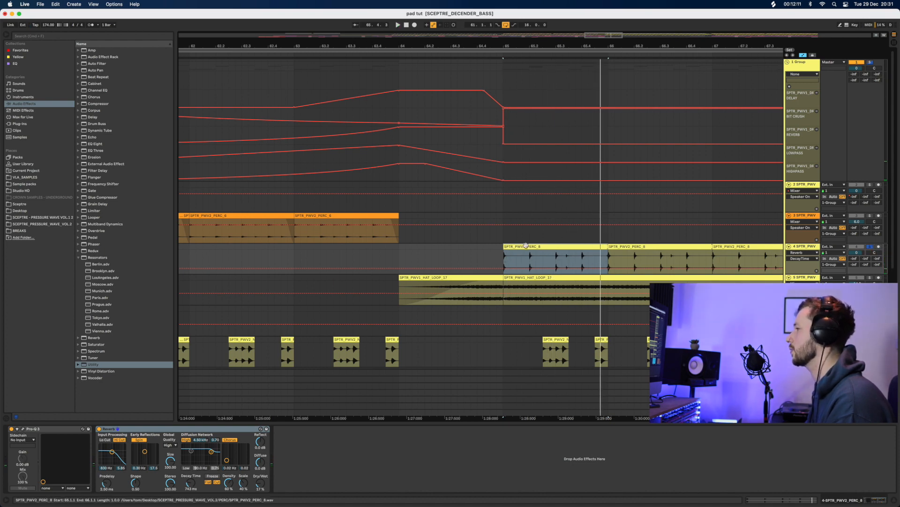
left_click(21, 231)
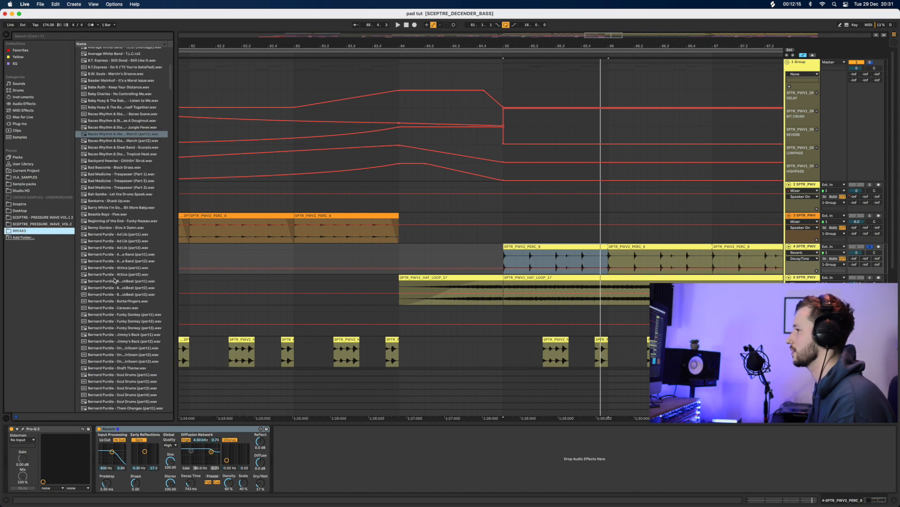
left_click(115, 269)
left_click(130, 341)
left_click(132, 369)
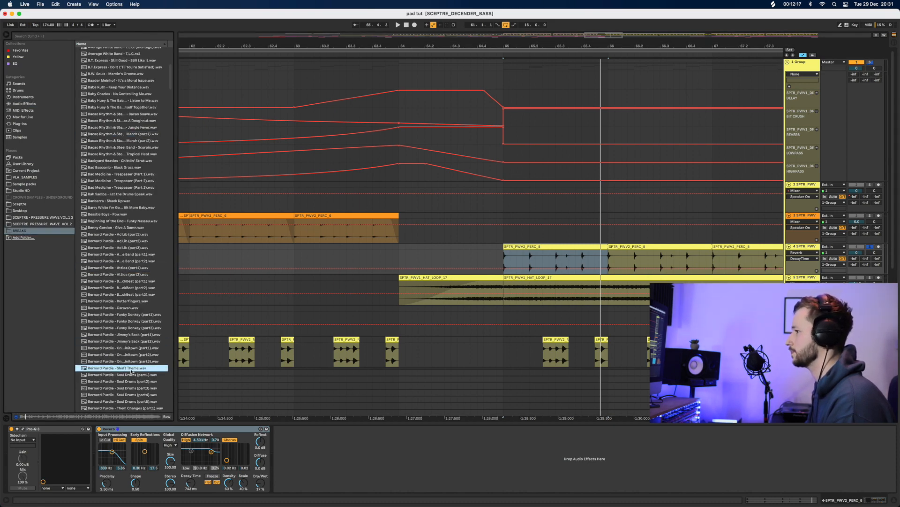
left_click(132, 394)
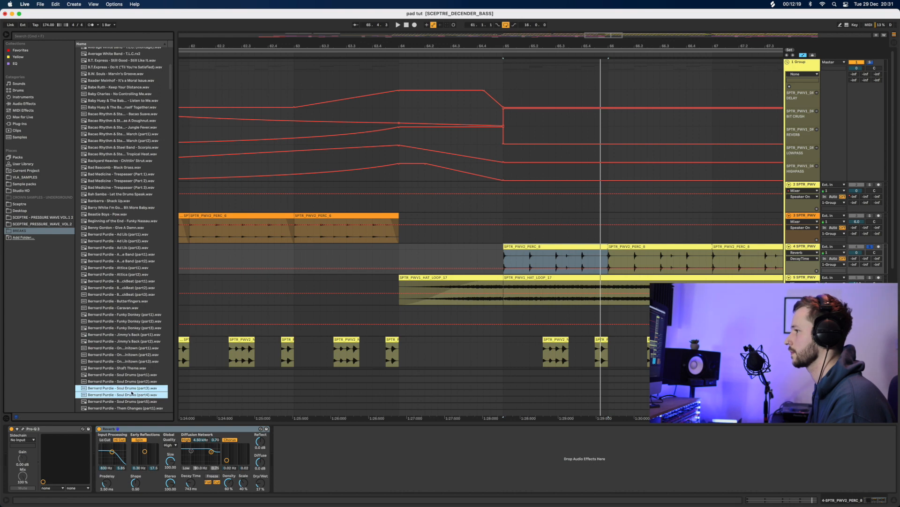
left_click(117, 215)
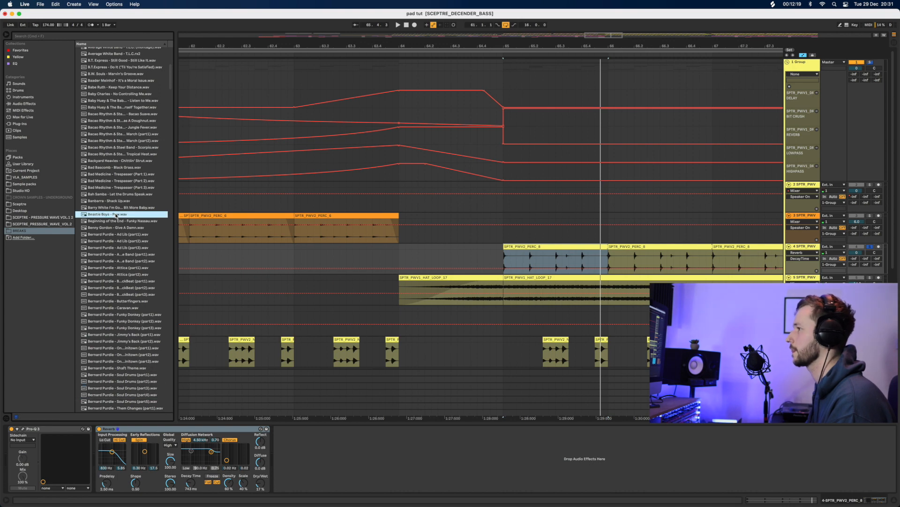
left_click(119, 141)
left_click(125, 87)
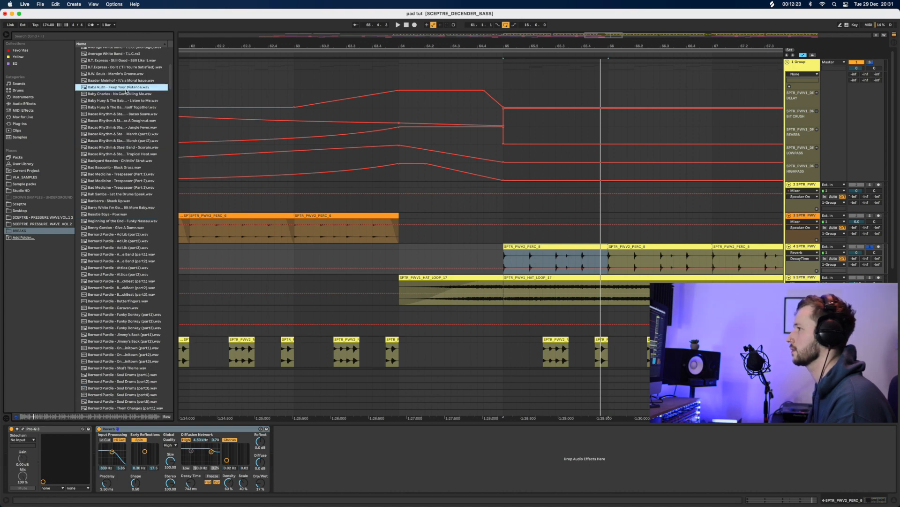
left_click(125, 74)
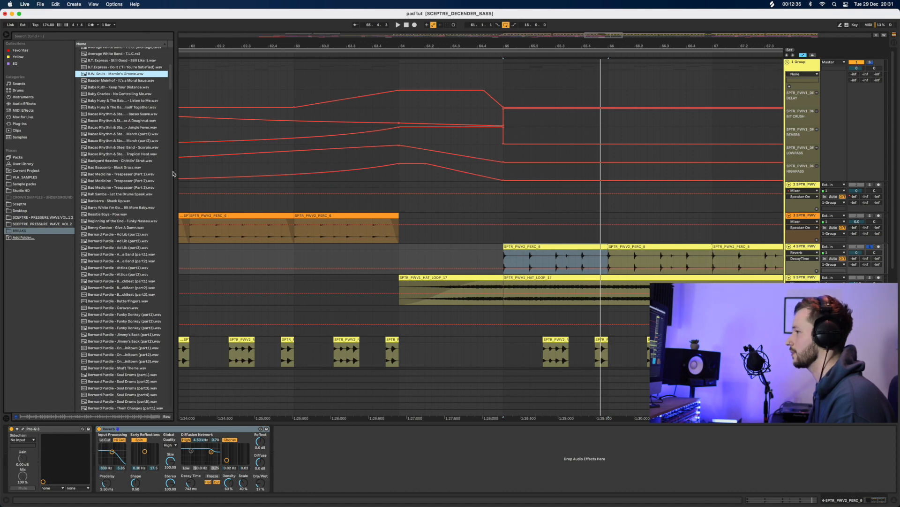
Widen the browser and select bar 63–64 of the second PERC_6 clip
left_click_drag(175, 403, 212, 404)
scroll(118, 342, "down", 10)
scroll(119, 342, "down", 15)
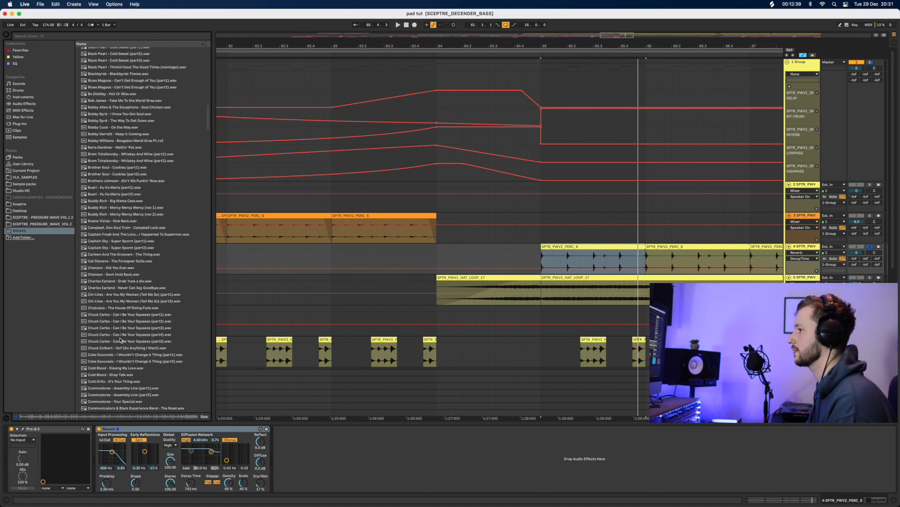
scroll(122, 333, "down", 3)
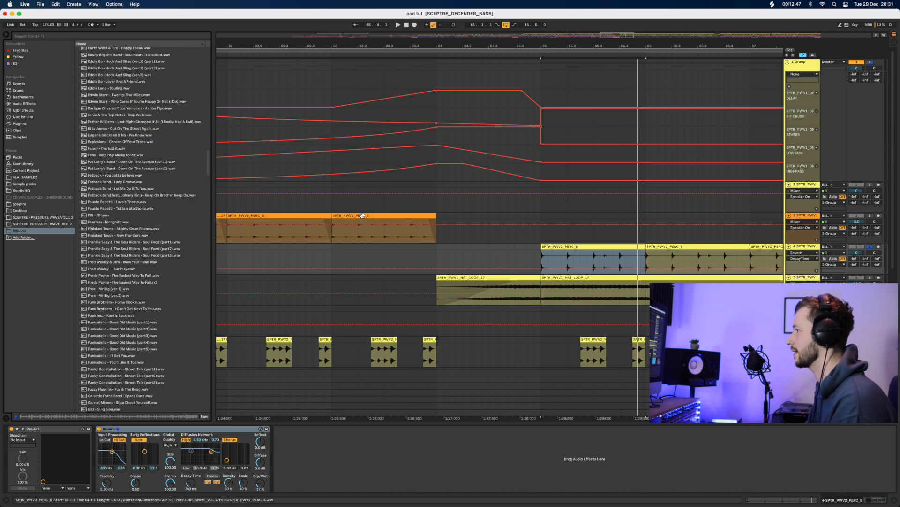
left_click_drag(365, 235, 431, 242)
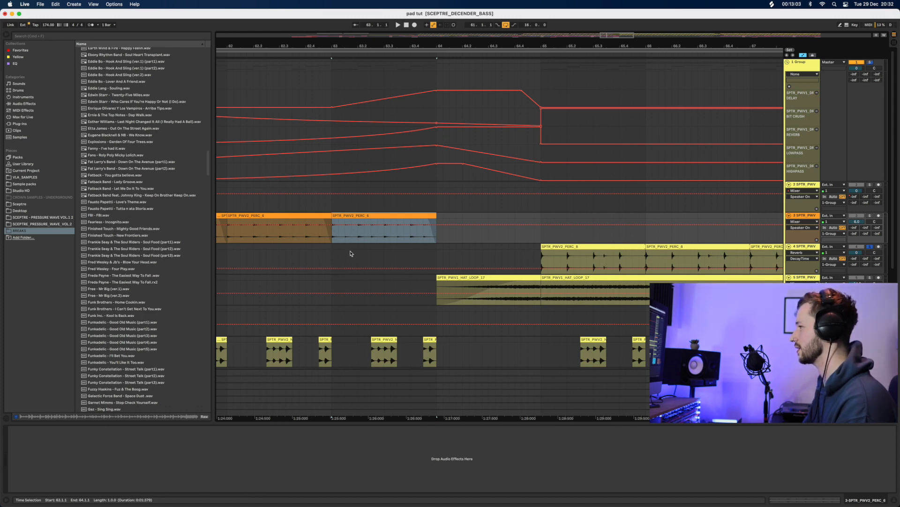
Zoom out to bars 59–74 and audition the arrangement from bar 63
left_click_drag(375, 47, 399, 45)
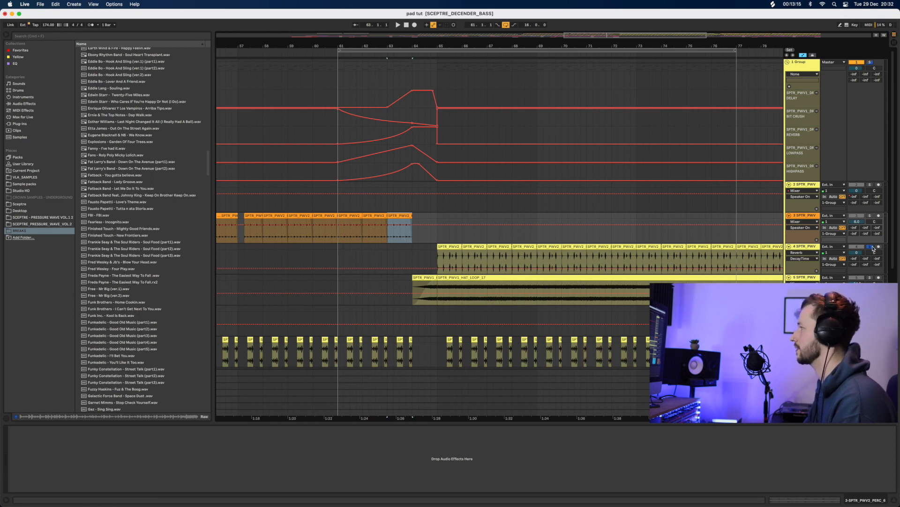
left_click(373, 292)
key("space")
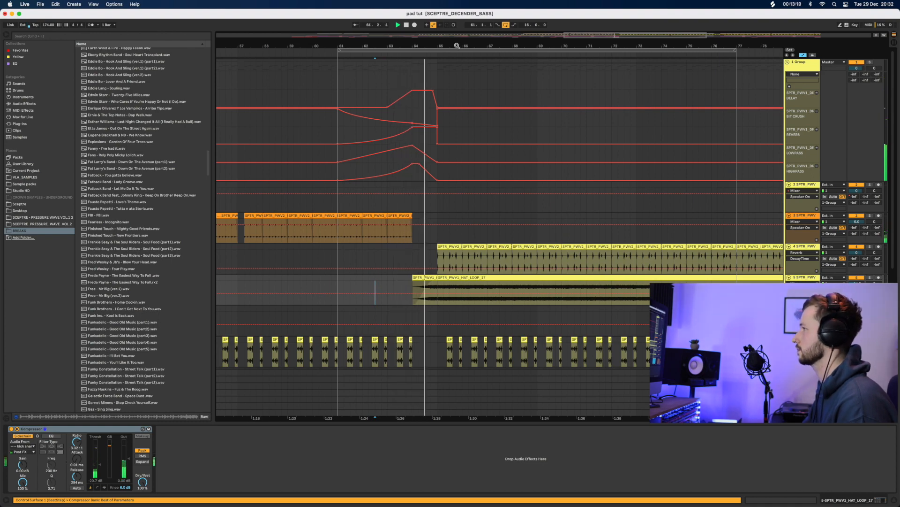
left_click_drag(458, 46, 457, 33)
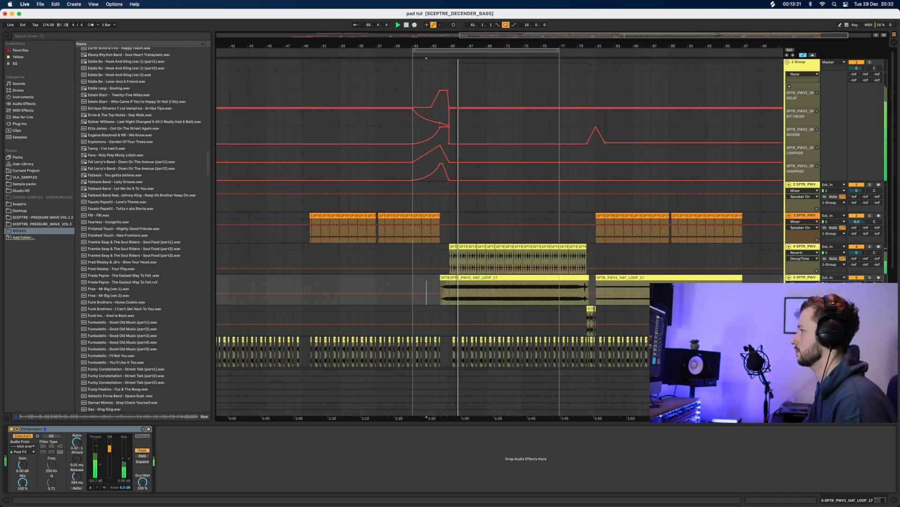
scroll(428, 257, "down", 10)
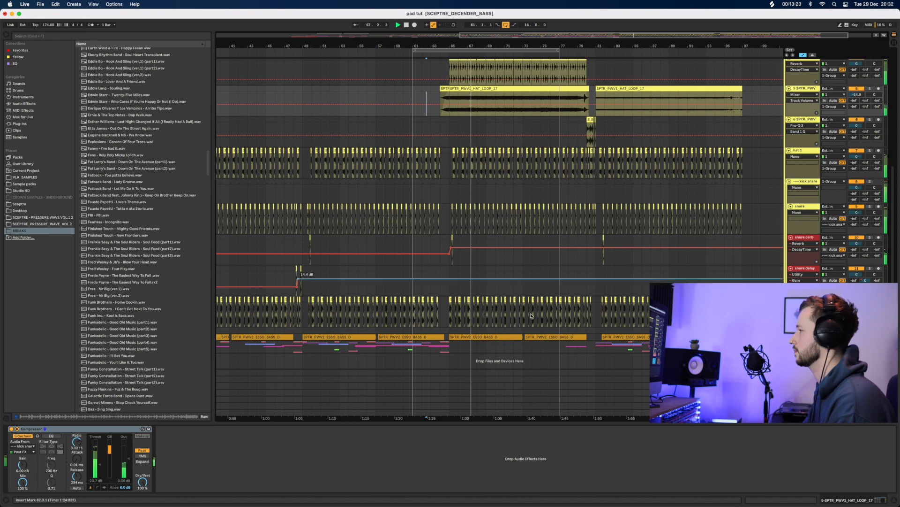
key("space")
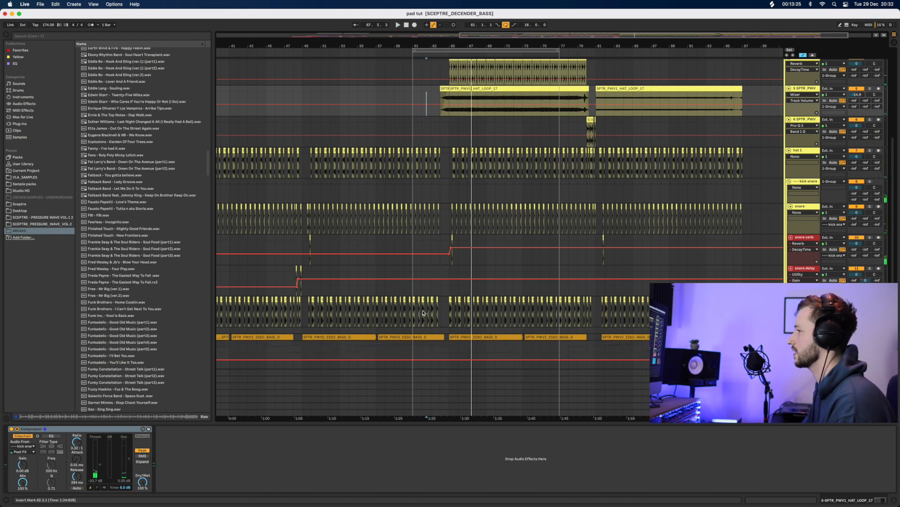
scroll(420, 320, "down", 10)
left_click(434, 265)
key("space")
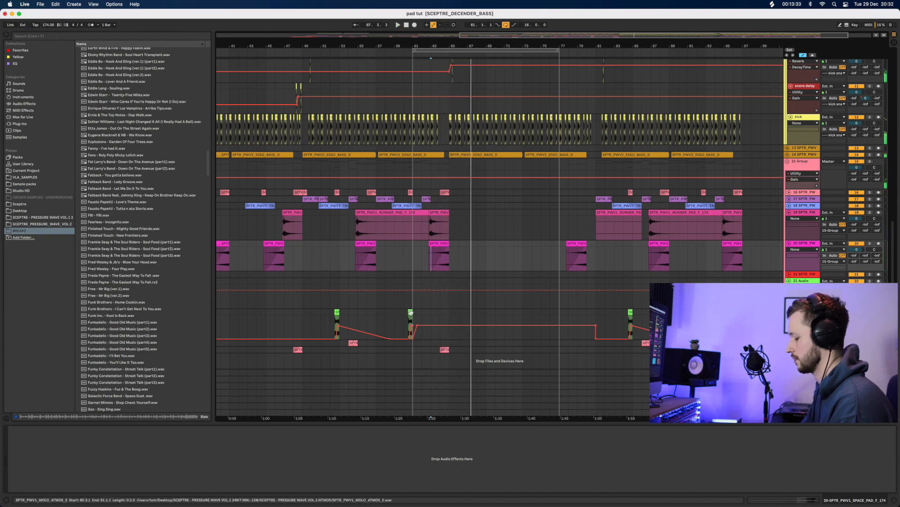
Copy the short delay-throw clip to 64.3 and the small grain pad clip to bar 64
left_click_drag(410, 312, 442, 317)
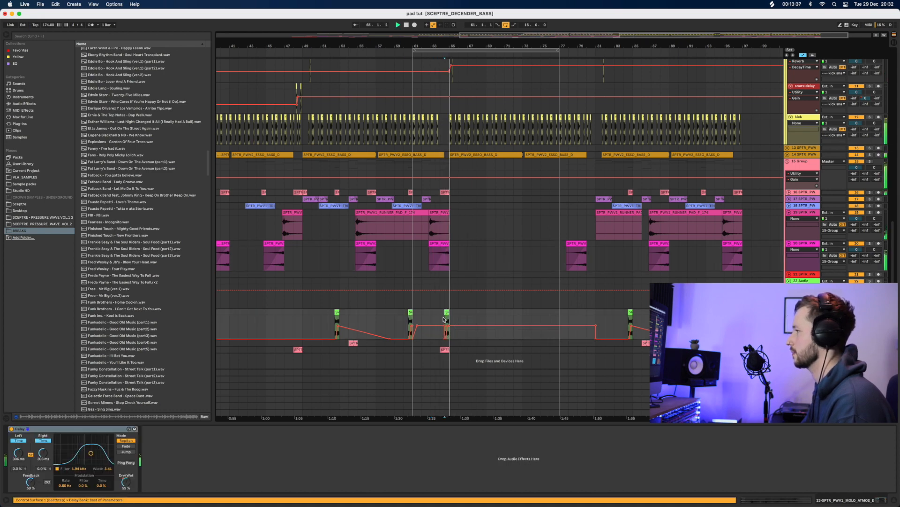
left_click(447, 311)
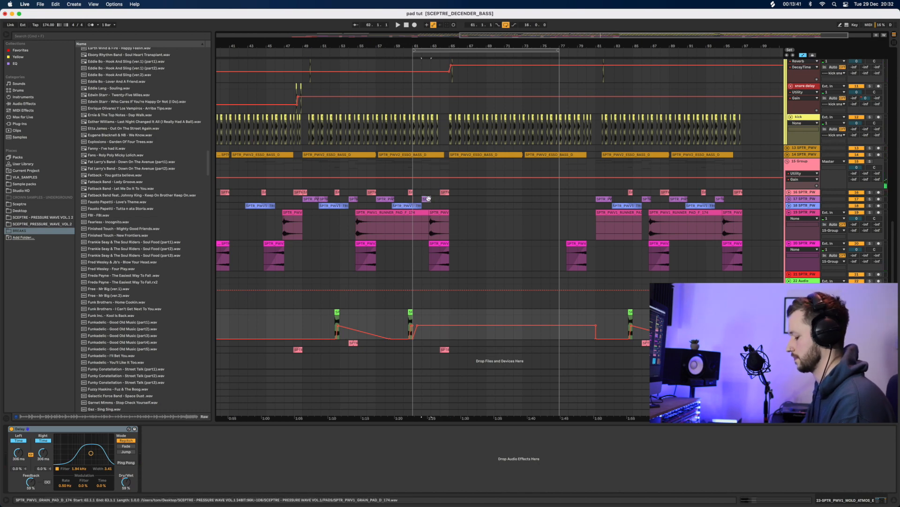
key("space")
left_click_drag(429, 198, 442, 199)
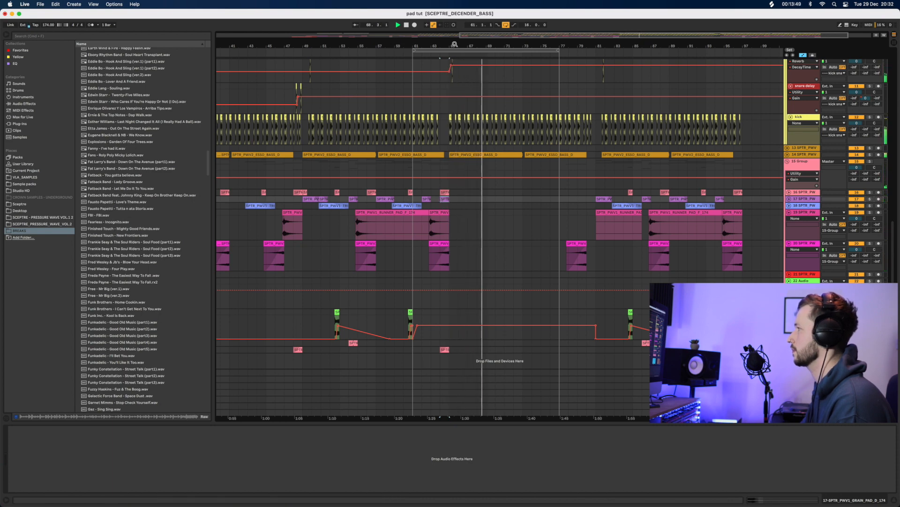
scroll(447, 199, "up", 5)
scroll(447, 199, "up", 4)
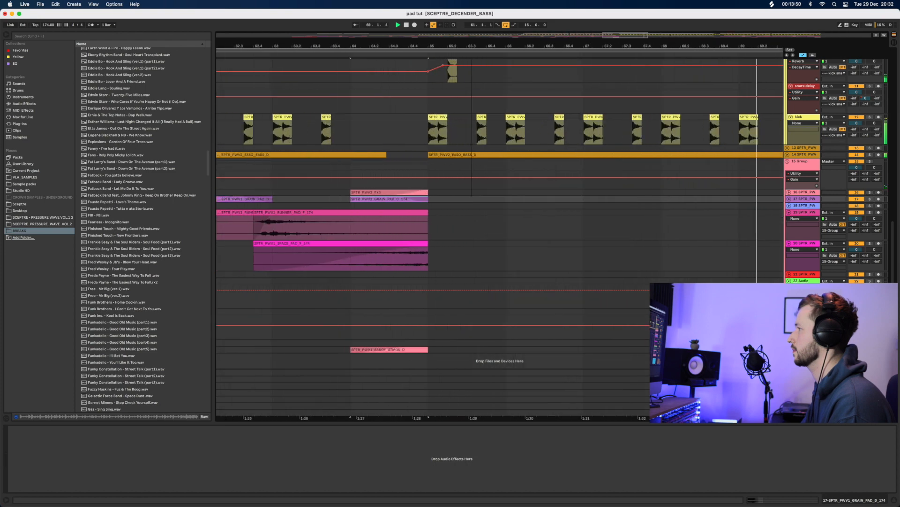
Move the kick clip's start later past bar 65 and play from 64.4.3
key("space")
left_click_drag(430, 118, 439, 118)
left_click(418, 133)
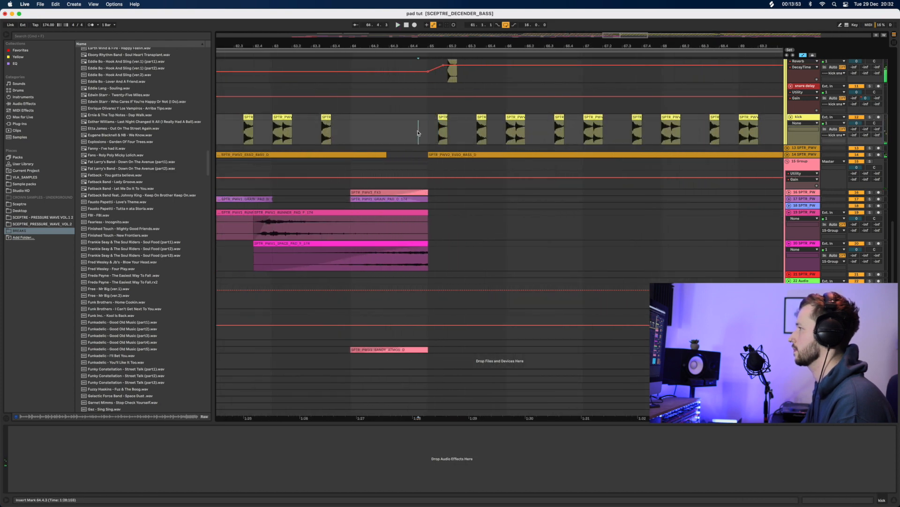
key("space")
key("space")
key("space")
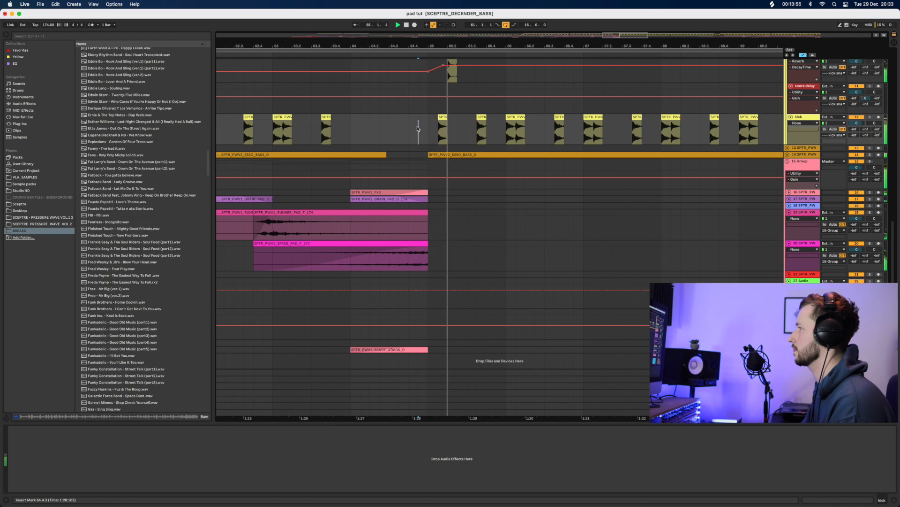
key("space")
Trim the PERC_8 clip's start slightly later and audition the drop
scroll(419, 133, "up", 3)
scroll(419, 133, "up", 4)
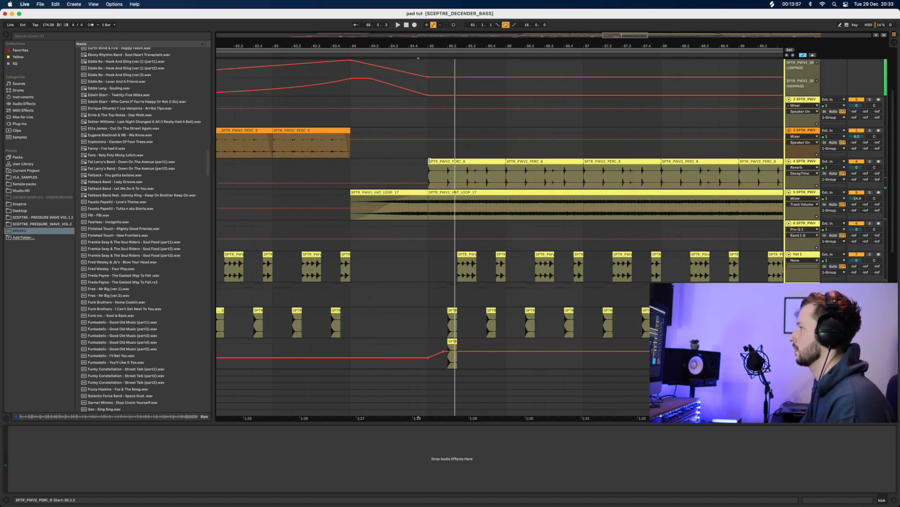
left_click_drag(430, 161, 439, 162)
left_click(389, 145)
key("space")
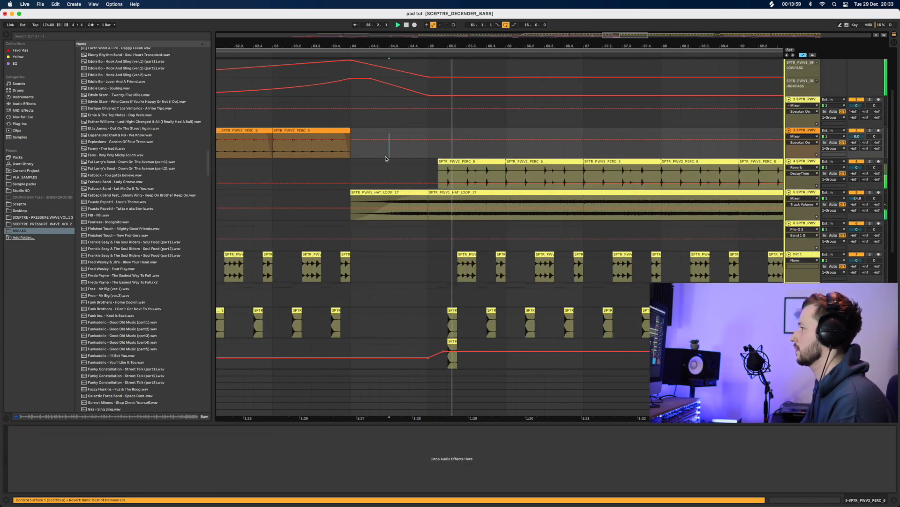
scroll(404, 247, "down", 5)
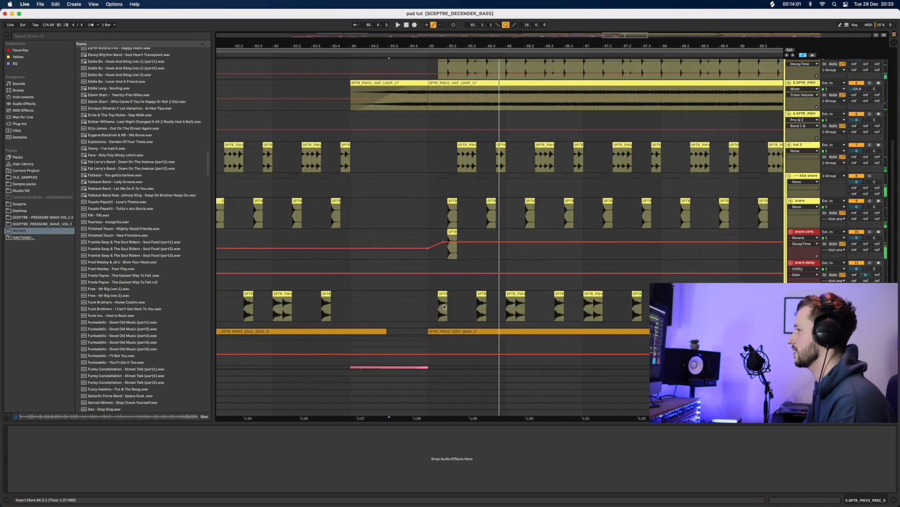
scroll(434, 305, "down", 2)
scroll(428, 113, "up", 3)
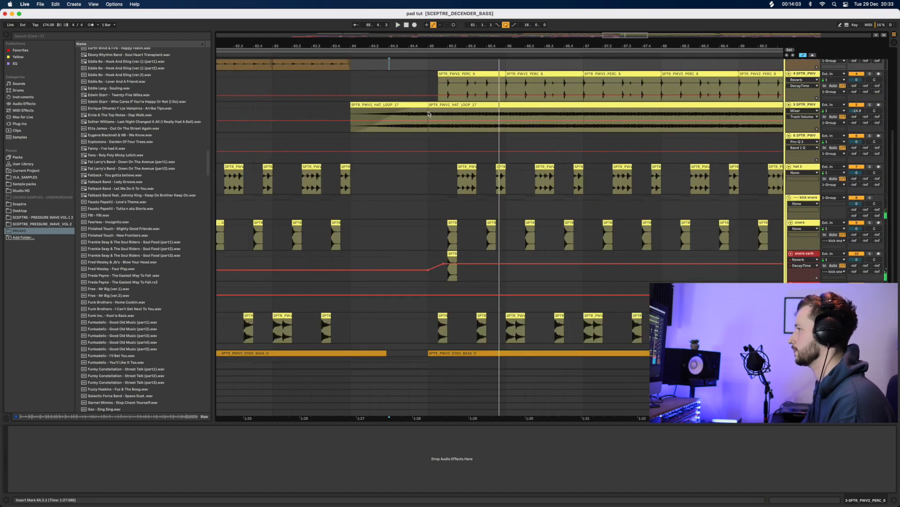
Deactivate the first HAT_LOOP_17 clip and trim the second hat loop to start at bar 65
left_click(424, 105)
key("space")
key("0")
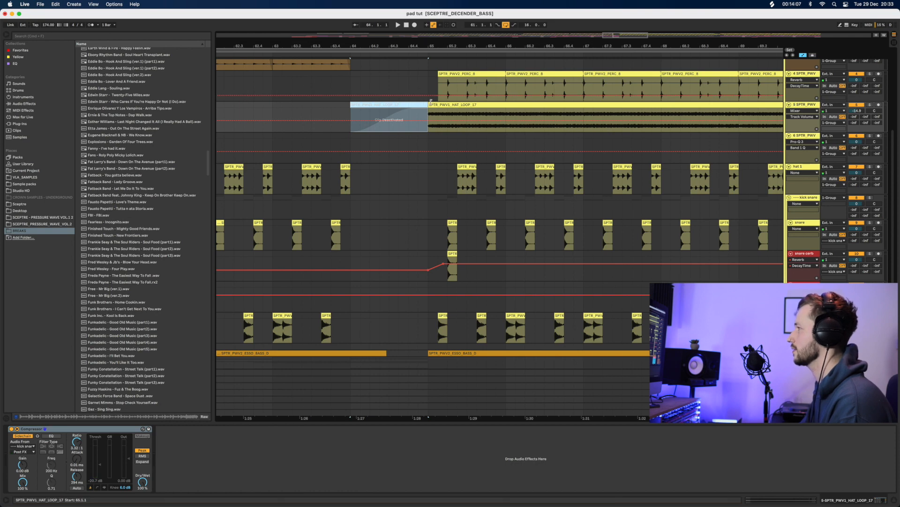
left_click_drag(428, 106, 438, 106)
left_click(370, 152)
key("space")
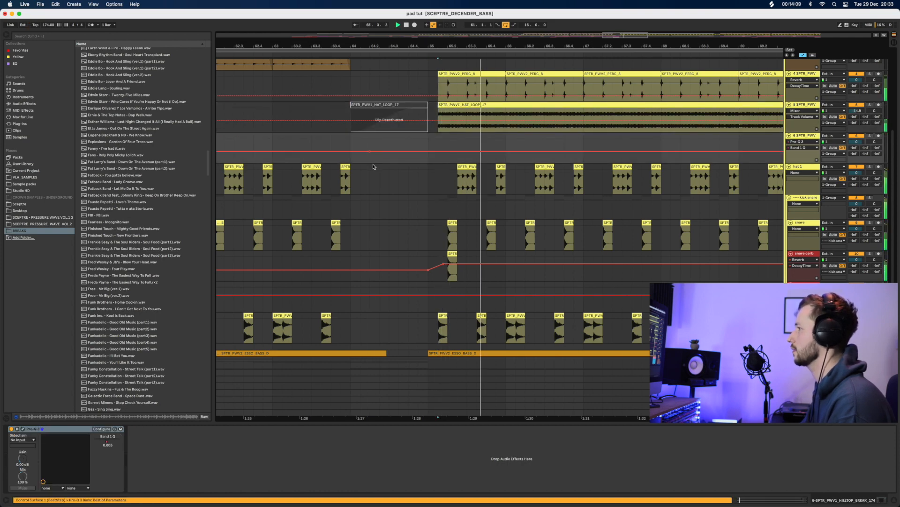
left_click(373, 165)
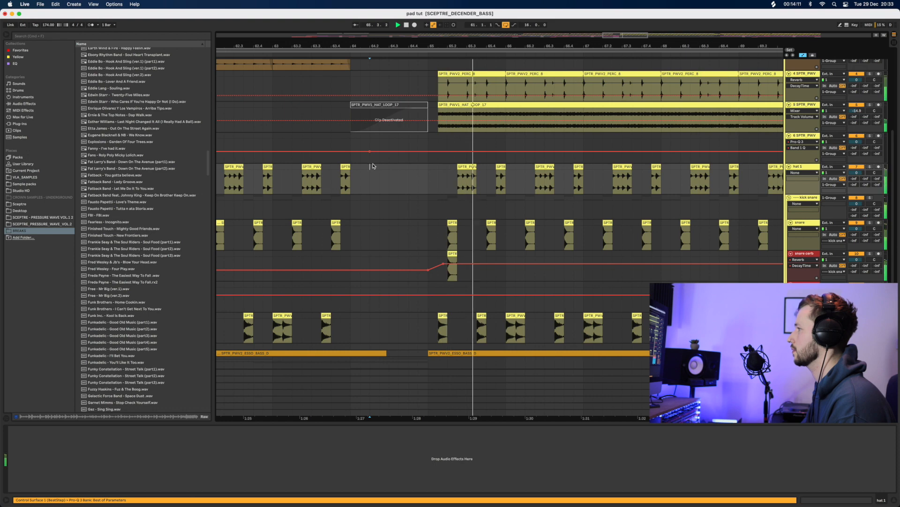
Trim the ESSO_BASS clip to start at bar 65 and replay from before the drop
scroll(414, 276, "down", 4)
key("space")
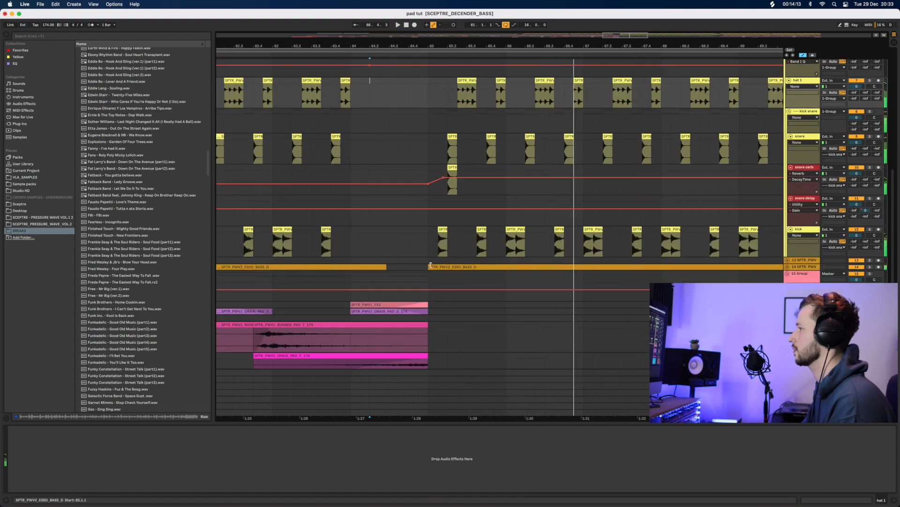
left_click_drag(429, 267, 438, 267)
left_click(387, 267)
key("space")
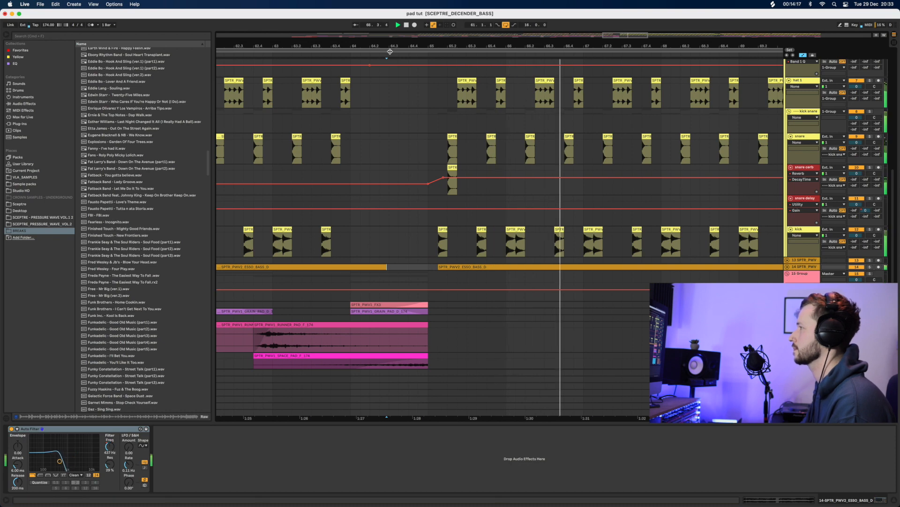
Copy the NJS break snare hit after the drop to 65.3, then nudge it later to 65.2.2
mouse_move(392, 49)
left_mouse_down()
mouse_move(393, 29)
mouse_move(393, 49)
left_mouse_up()
key("space")
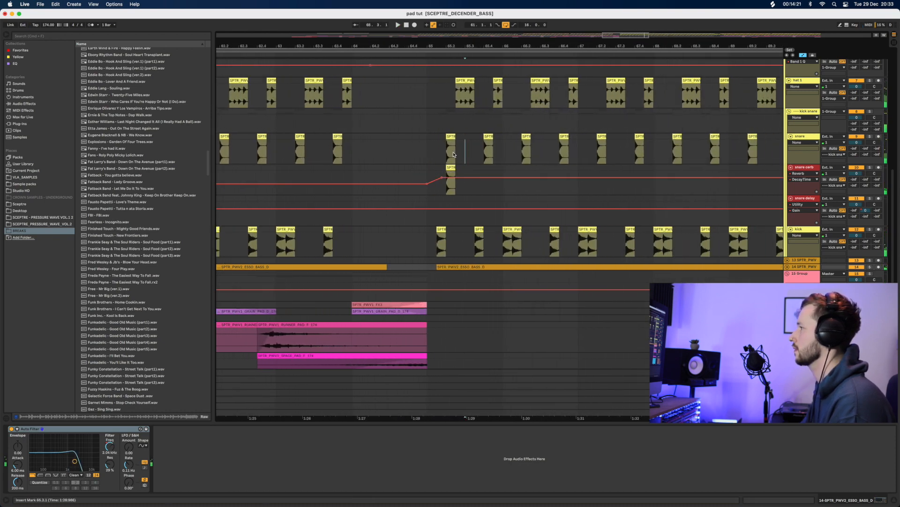
mouse_move(465, 160)
left_mouse_down()
mouse_move(448, 144)
mouse_move(465, 141)
left_mouse_up()
left_click(449, 136)
left_click(410, 151)
key("space")
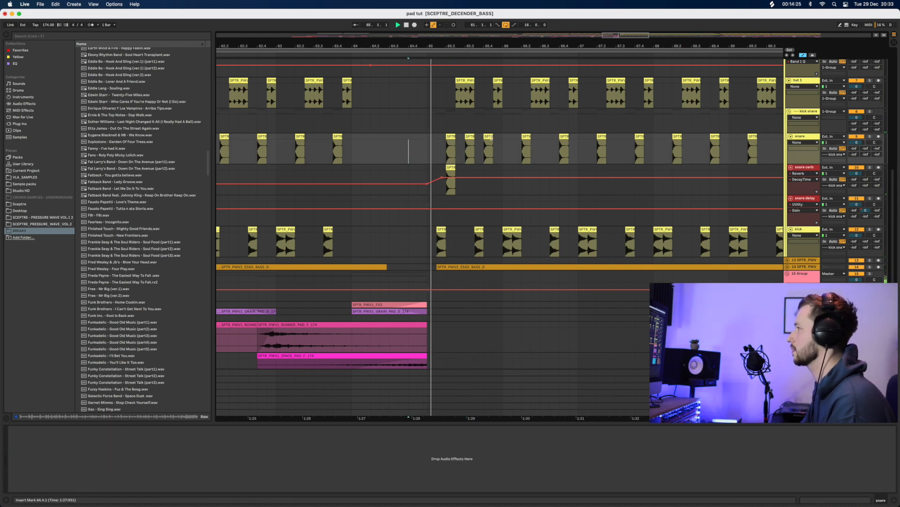
key("space")
left_click_drag(466, 48, 465, 75)
left_click_drag(471, 133, 487, 134)
left_click(319, 149)
key("space")
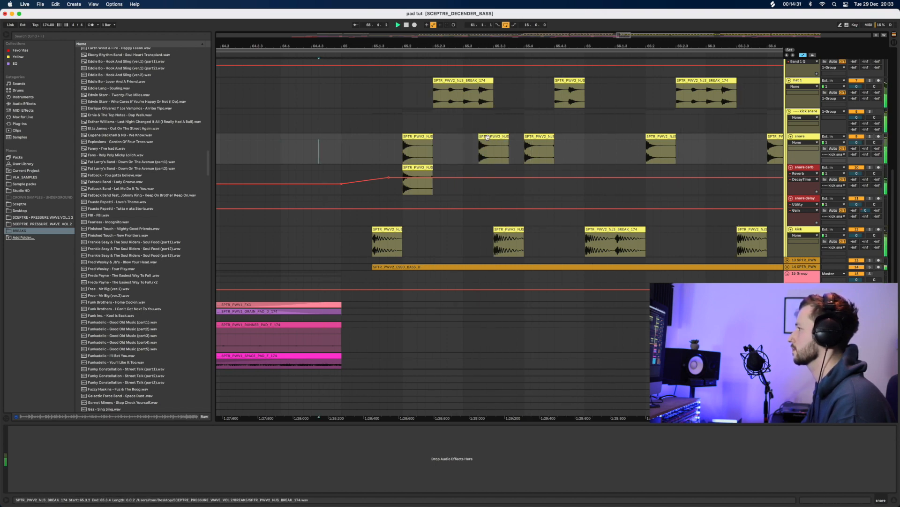
scroll(470, 69, "down", 15)
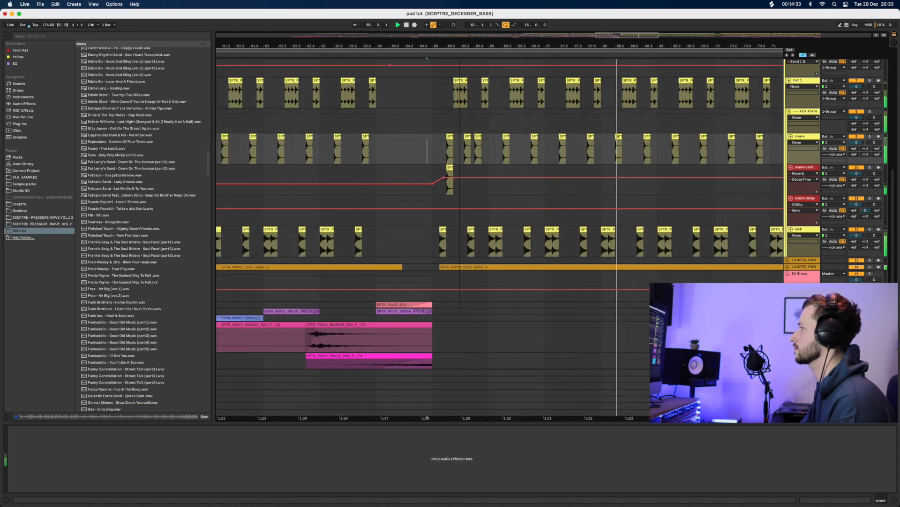
Play from bar 59, hide the Detail View, and expand track 14 to show the bass waveforms
left_click_drag(473, 46, 472, 52)
key("space")
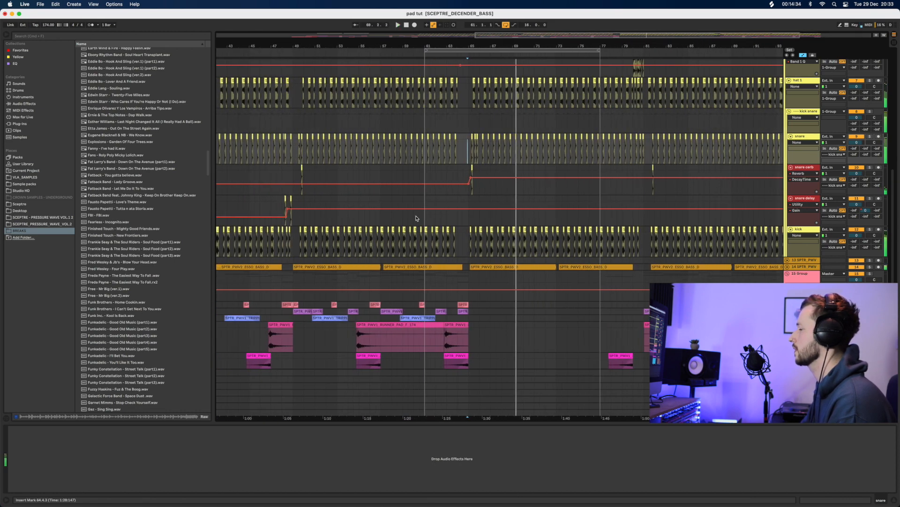
left_click(397, 175)
key("space")
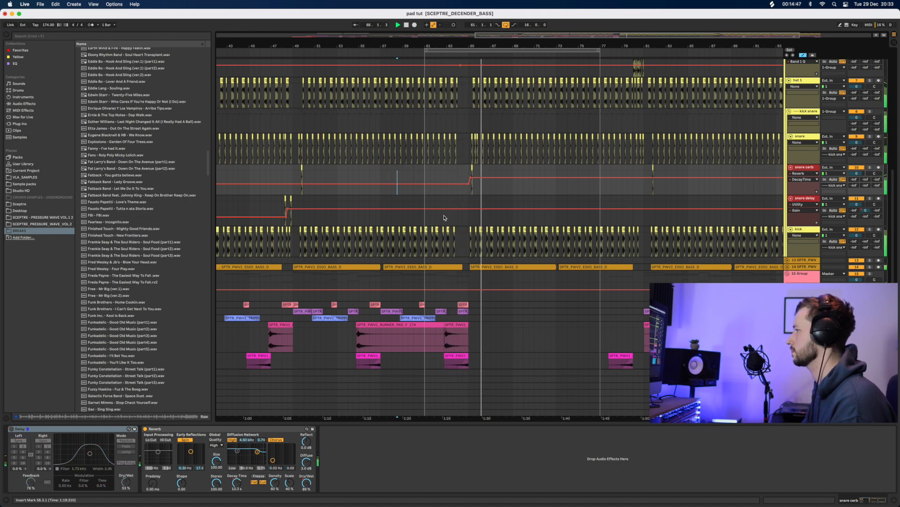
left_click(894, 500)
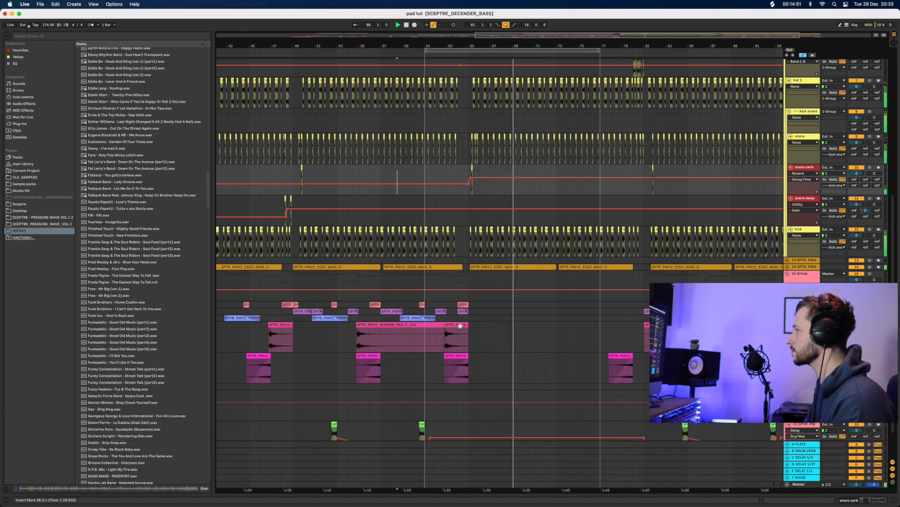
left_click(788, 267)
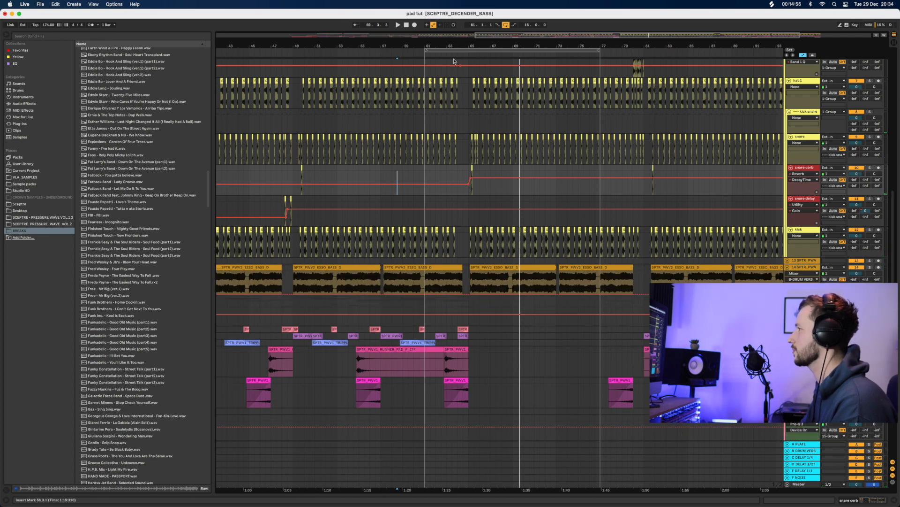
scroll(462, 258, "up", 8)
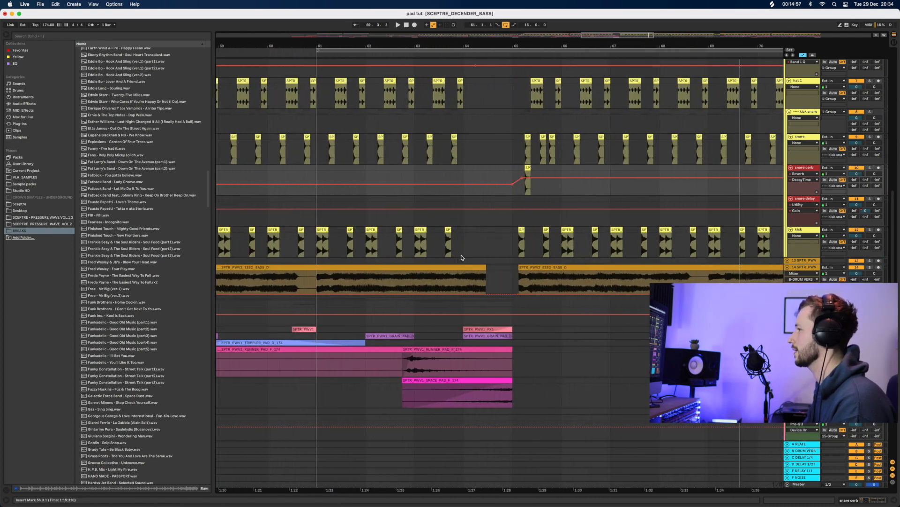
Extend the later bass clip back to start at bar 81 and audition from 81.2.1
left_click_drag(467, 282, 484, 270)
left_click_drag(550, 44, 557, 15)
left_click_drag(567, 49, 590, 93)
key("space")
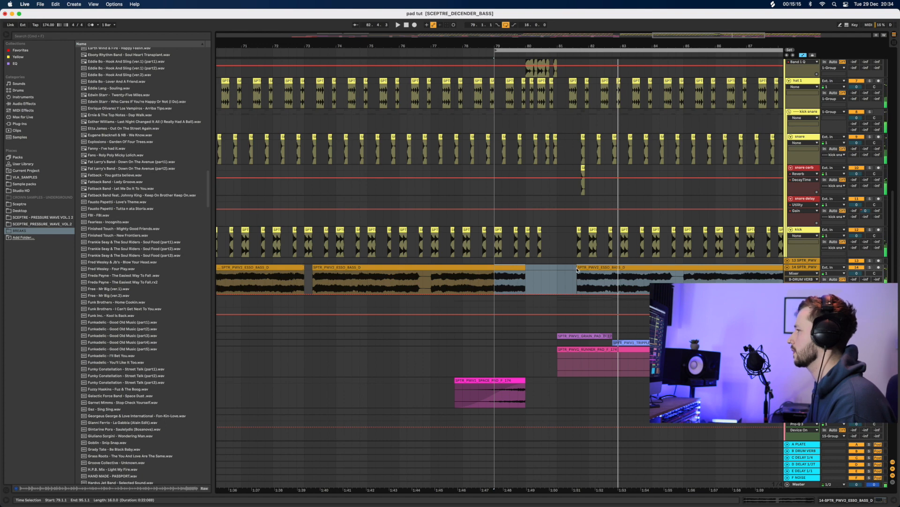
mouse_move(577, 269)
left_mouse_down()
mouse_move(527, 269)
mouse_move(558, 268)
left_mouse_up()
left_click(564, 249)
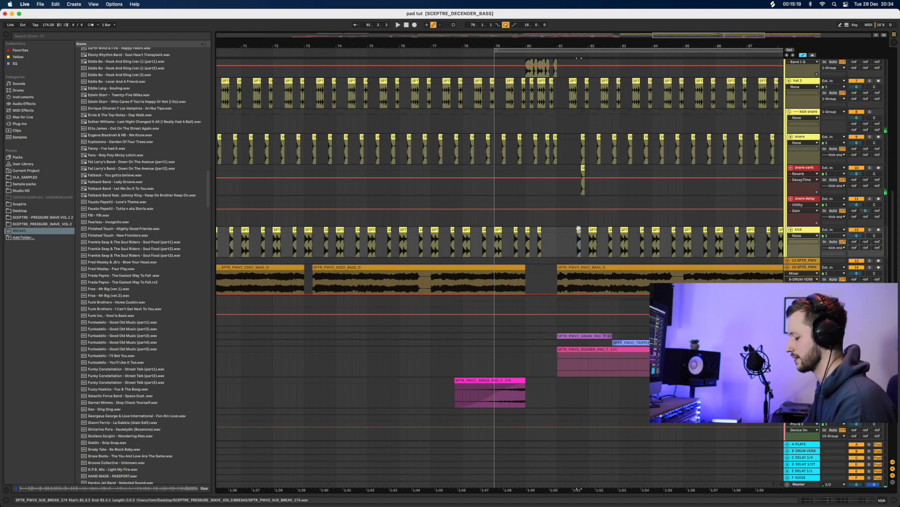
left_click(566, 235)
key("space")
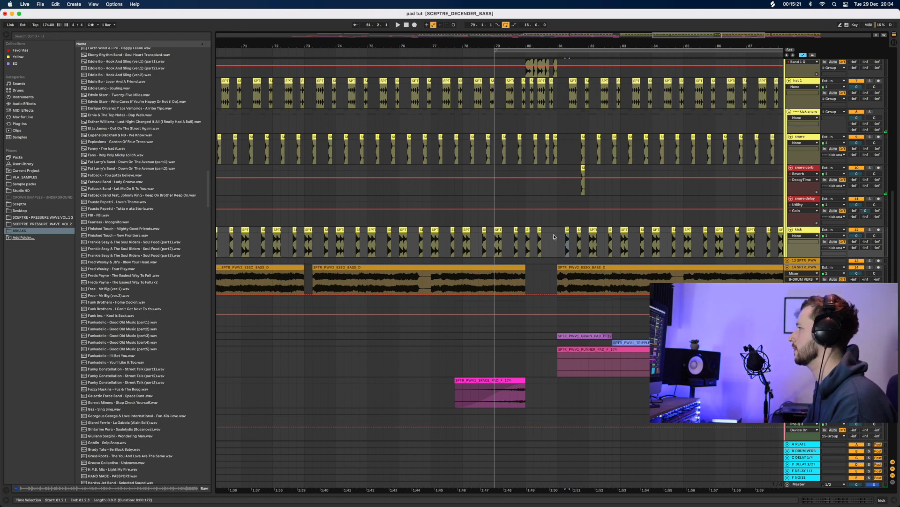
key("plus")
key("space")
left_click_drag(565, 46, 552, 87)
Extend the loop to end at bar 82 and play the looped bars 80–82
left_click(478, 260)
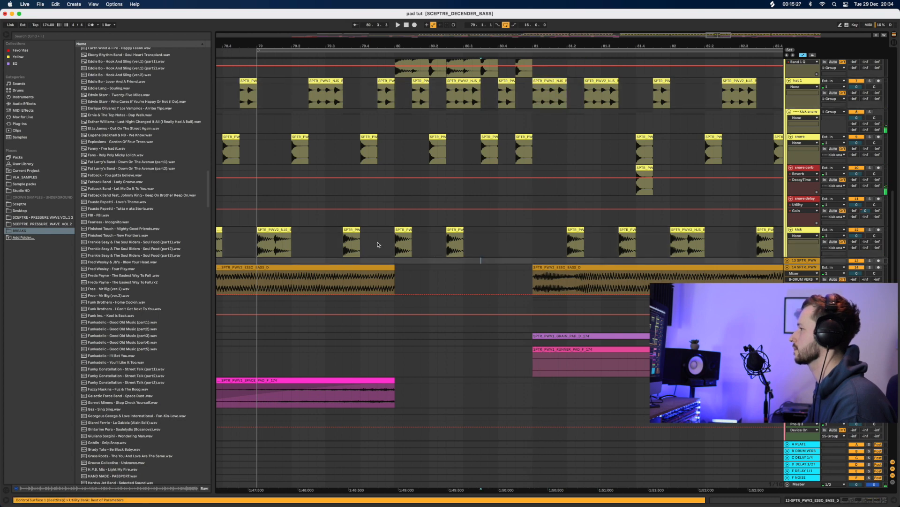
left_click_drag(392, 239, 598, 232)
left_click(647, 167)
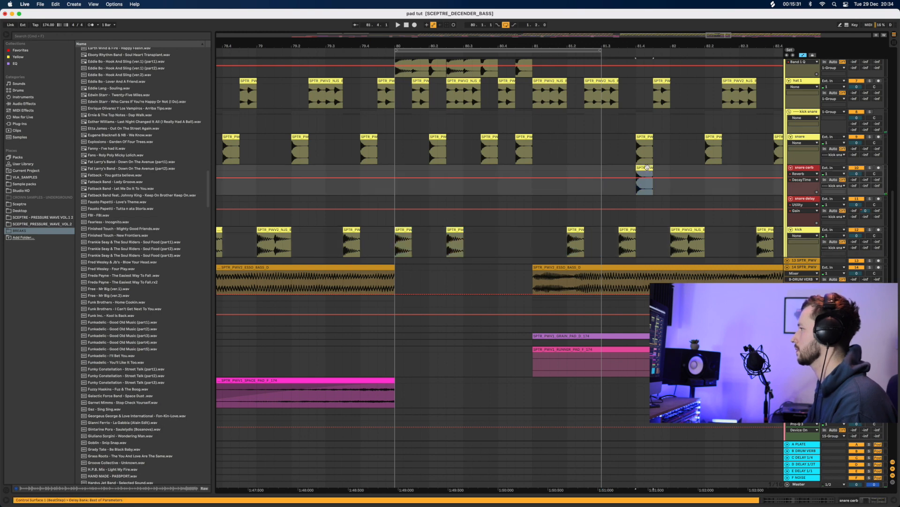
left_click(387, 167)
key("space")
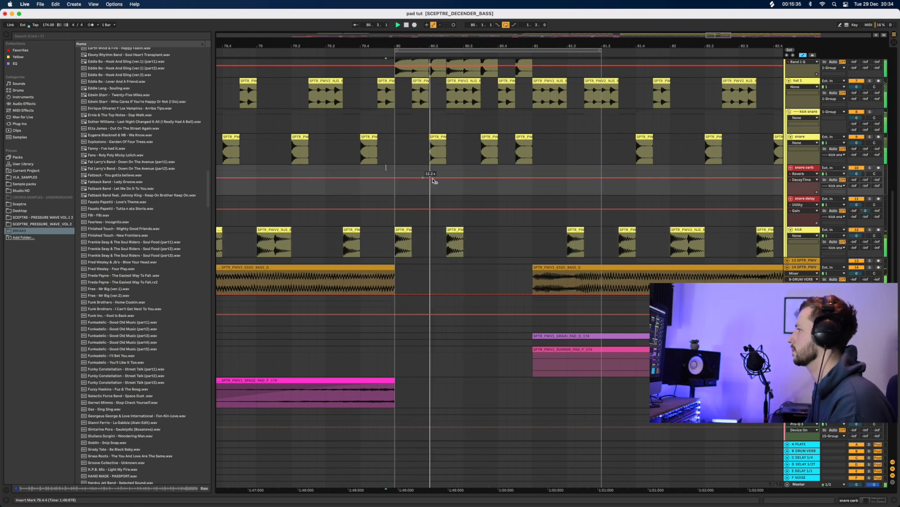
key("space")
left_click_drag(603, 53, 673, 49)
key("space")
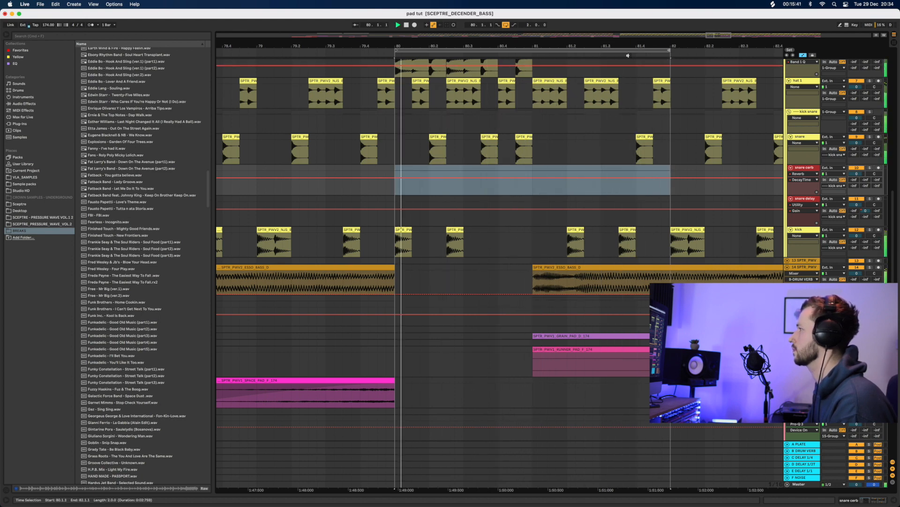
Copy the kick hit at 81.2 onto bar 81 and audition from 80.4.3
left_click_drag(594, 46, 477, 43)
key("space")
left_click(459, 230)
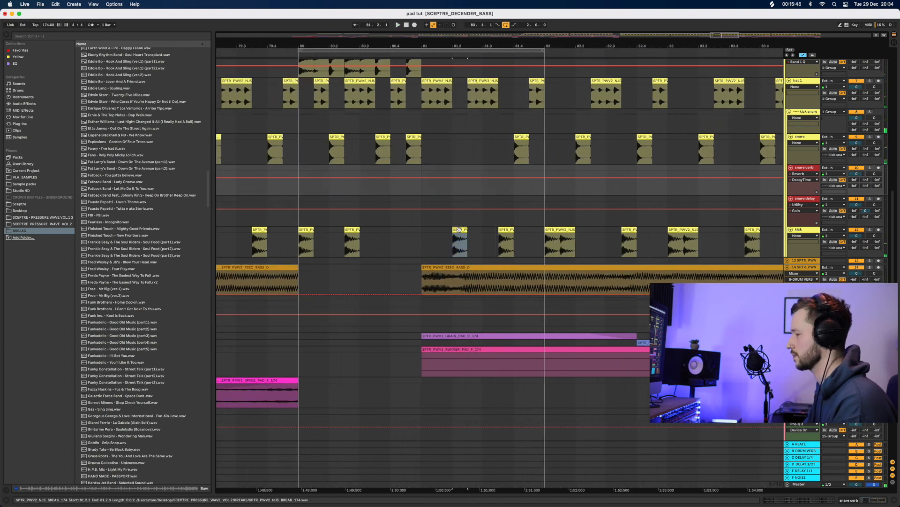
left_click_drag(459, 230, 429, 230)
left_click(409, 229)
key("space")
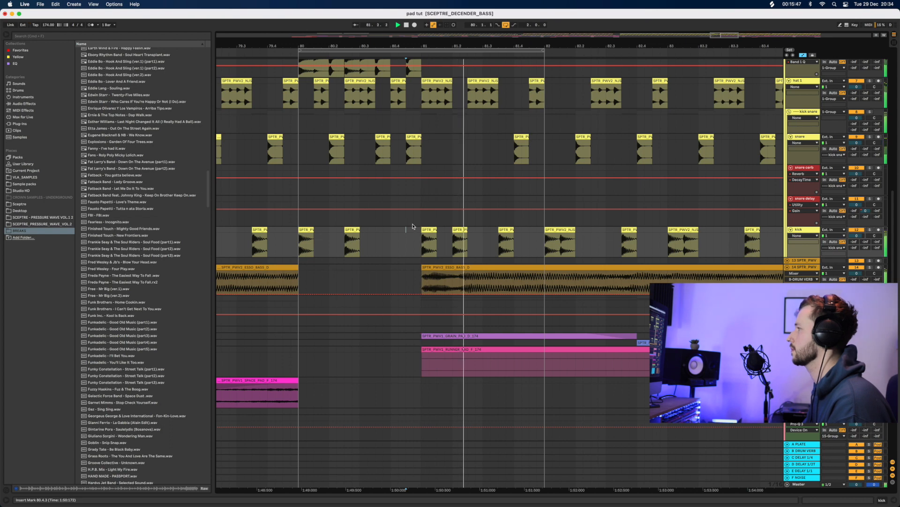
key("minus")
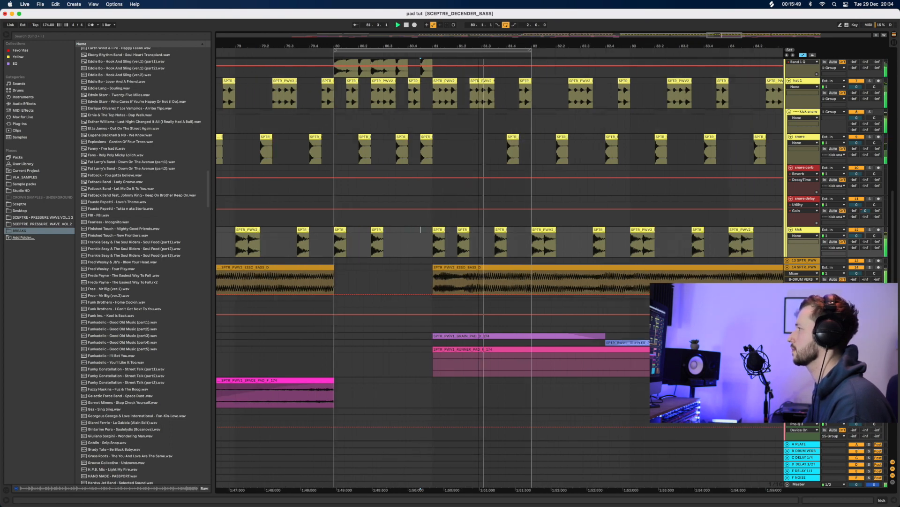
left_click_drag(479, 46, 479, 42)
key("space")
scroll(488, 115, "up", 6)
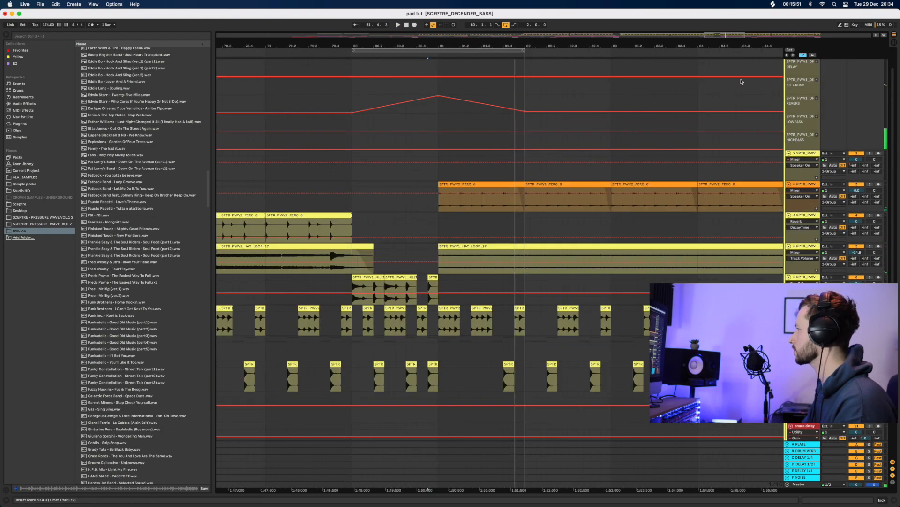
Move the 1 Group Phaser on/off automation breakpoint from bar 81 to bar 80
scroll(805, 70, "up", 2)
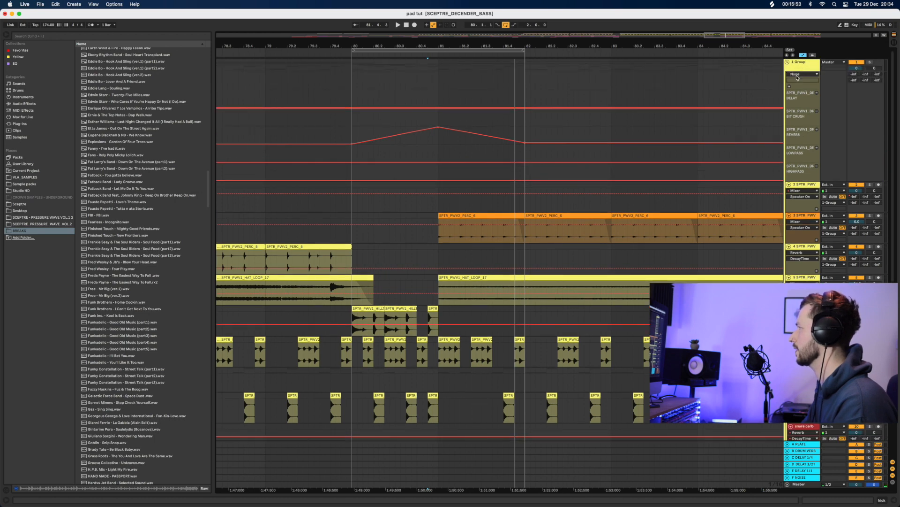
left_click(797, 74)
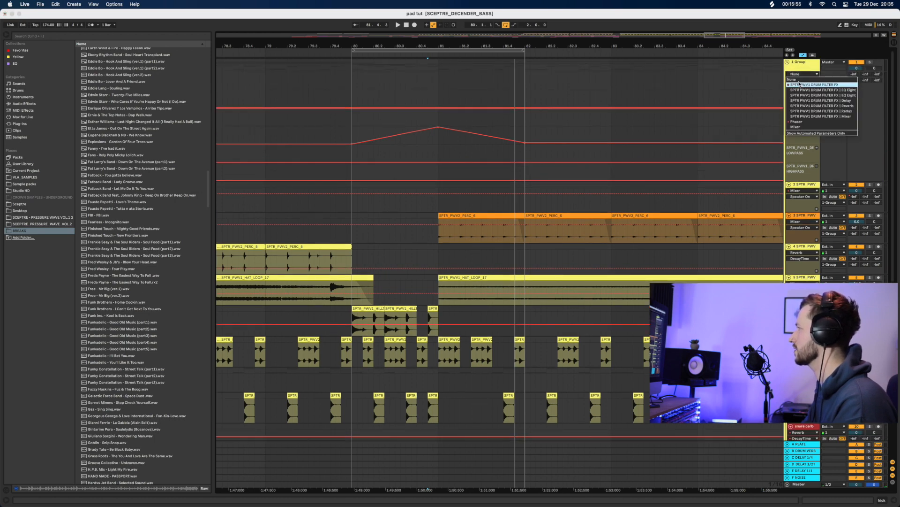
left_click(796, 122)
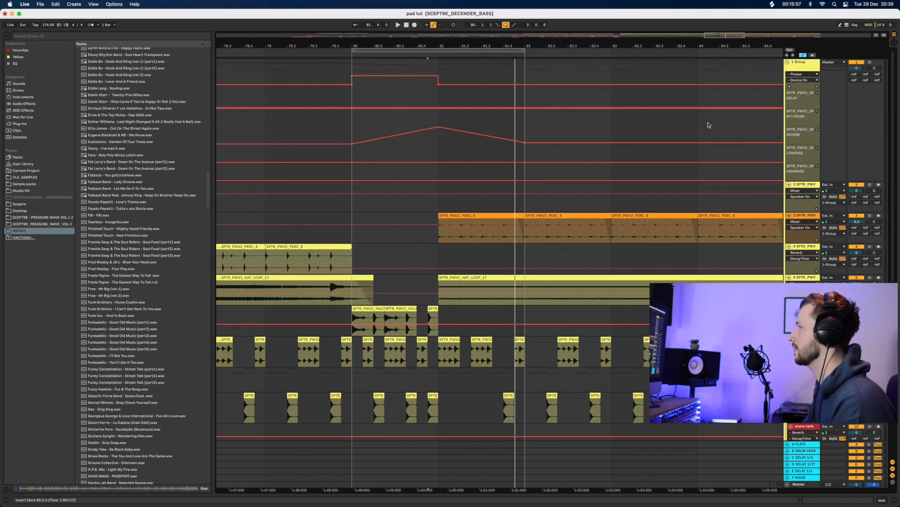
left_click_drag(439, 85, 352, 84)
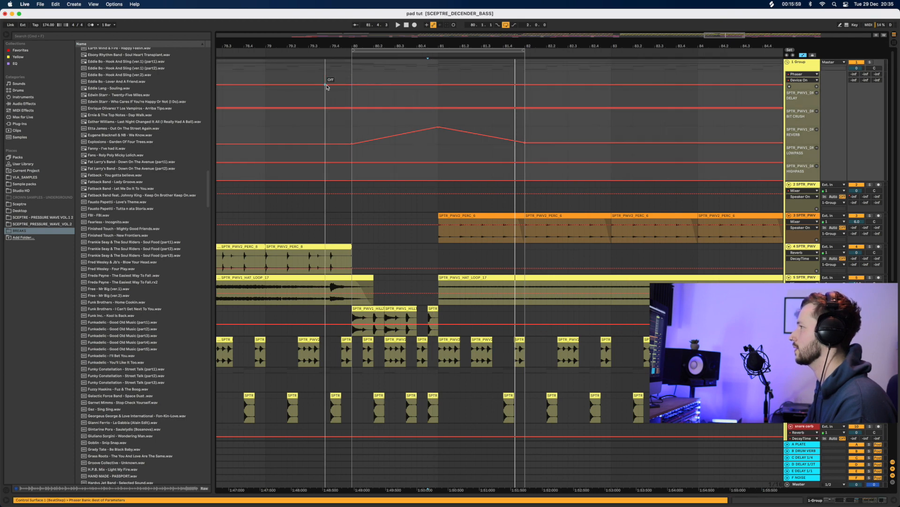
left_click(330, 85)
key("space")
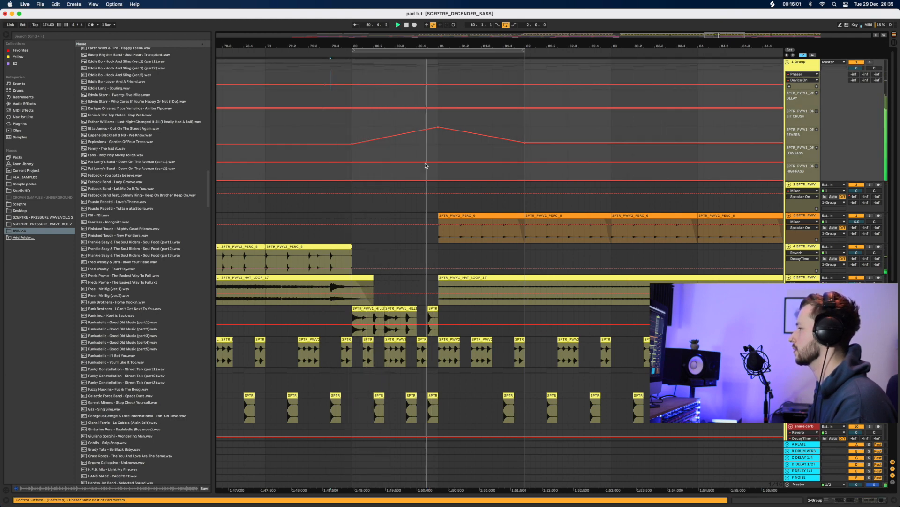
Delete the Phaser from the group's effects chain and list the Audio Effects category
left_click(852, 500)
key("space")
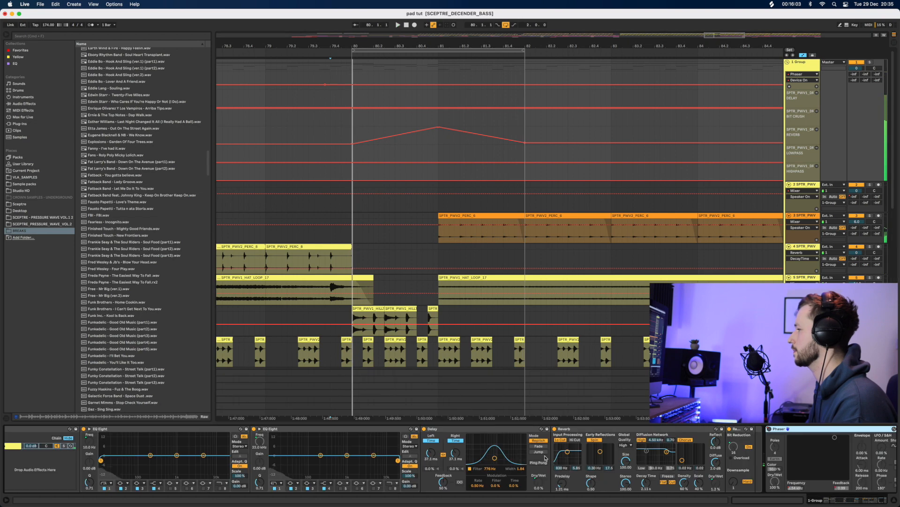
key("Delete")
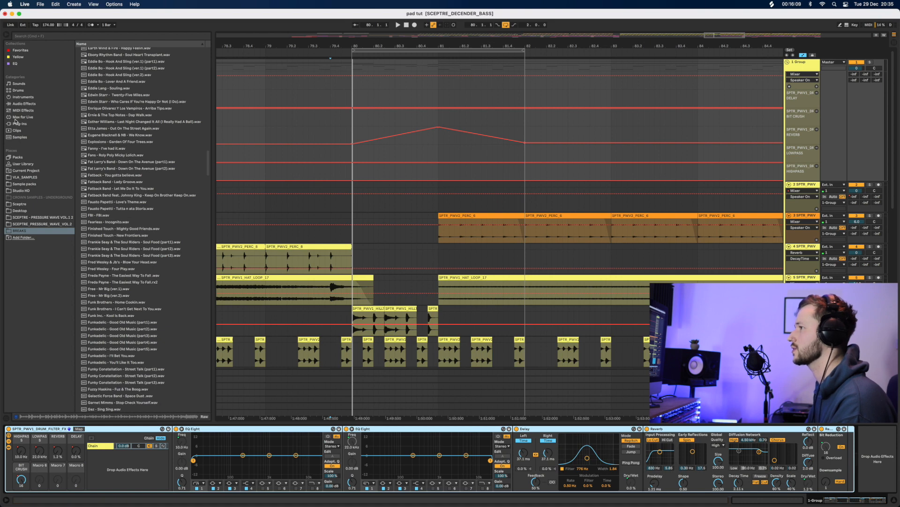
left_click(23, 106)
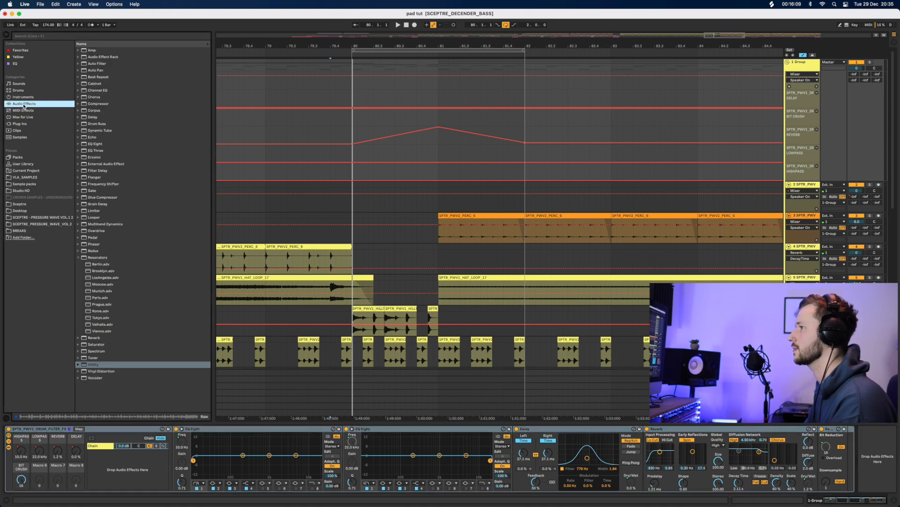
Add a Chorus after Bit Reduction in the drum group chain and audition it
left_click(78, 258)
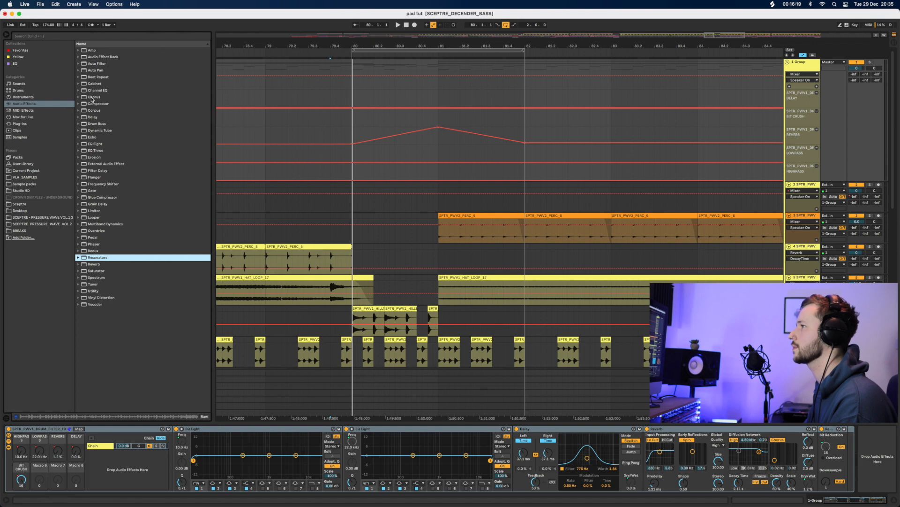
mouse_move(92, 98)
left_mouse_down()
mouse_move(617, 381)
mouse_move(848, 449)
left_mouse_up()
key("space")
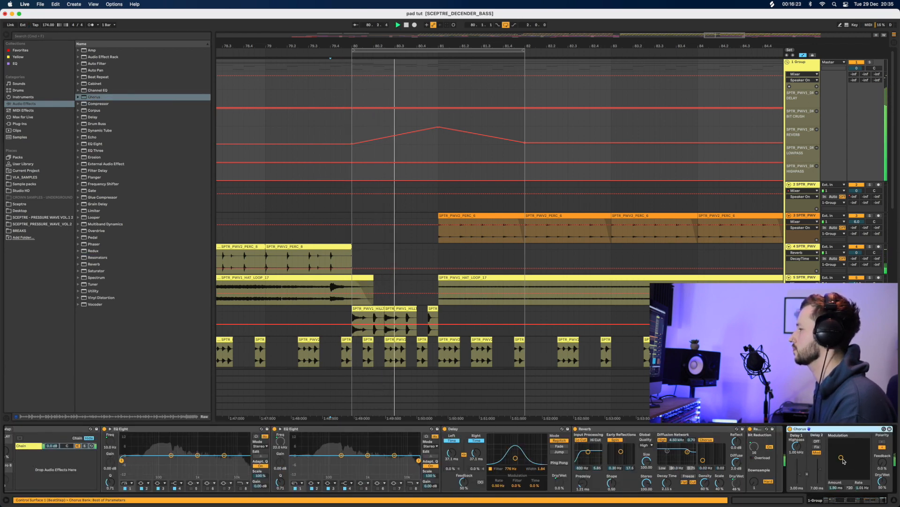
key("space")
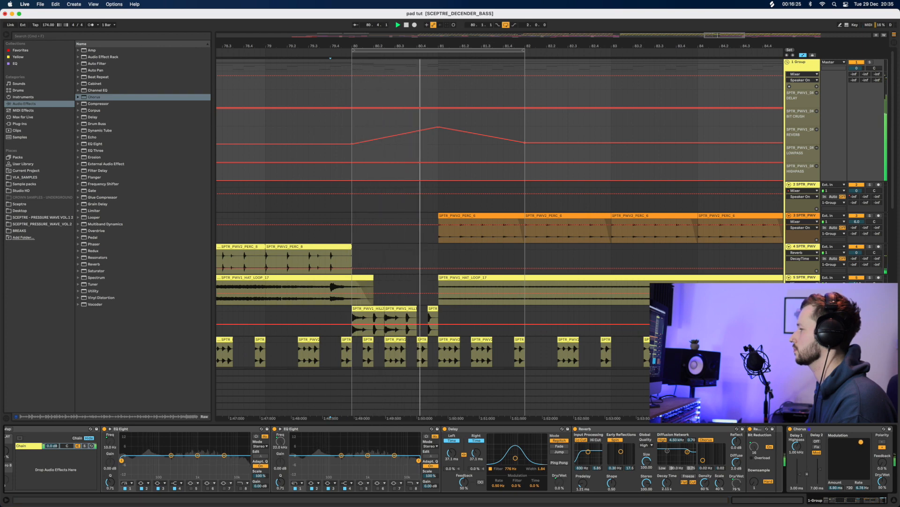
key("space")
key("space")
Tweak the Chorus modulation XY pad, ending at maximum rate and amount
mouse_move(851, 451)
left_mouse_down()
mouse_move(841, 458)
mouse_move(868, 462)
mouse_move(868, 441)
left_mouse_up()
key("space")
key("space")
key("space")
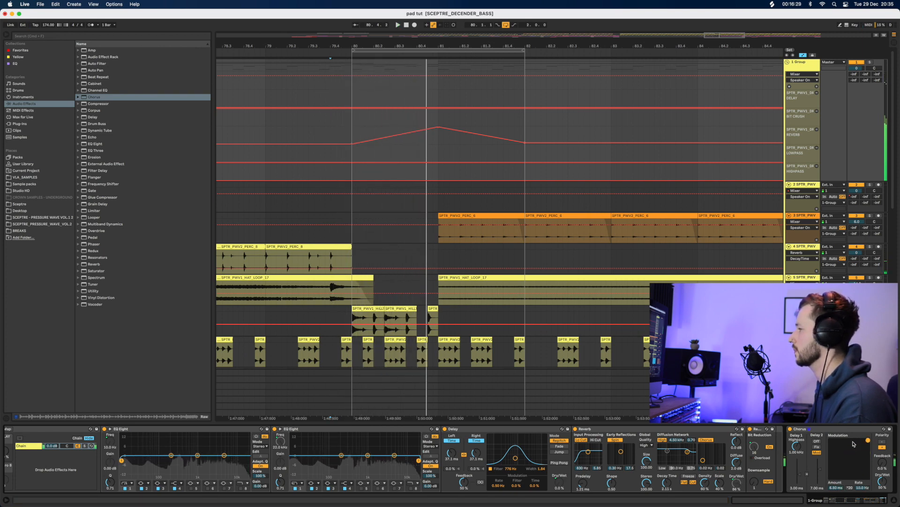
key("space")
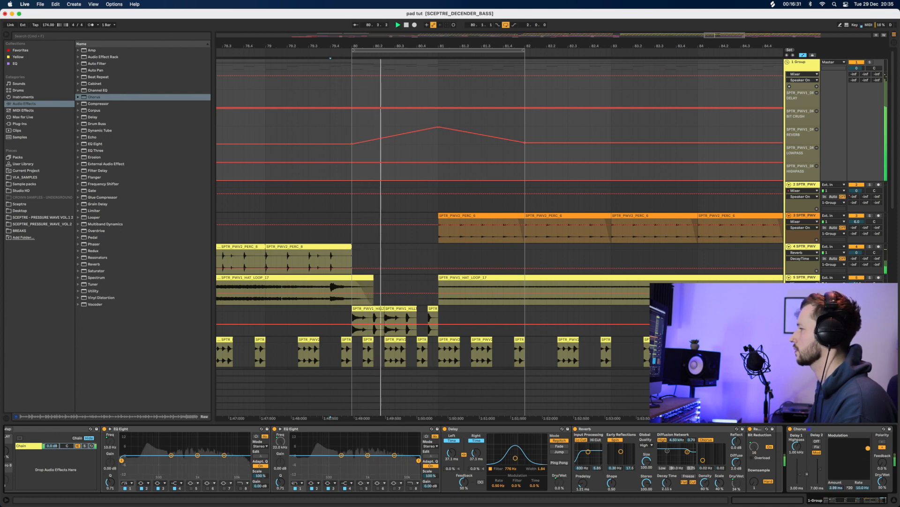
key("space")
left_click_drag(867, 473, 868, 440)
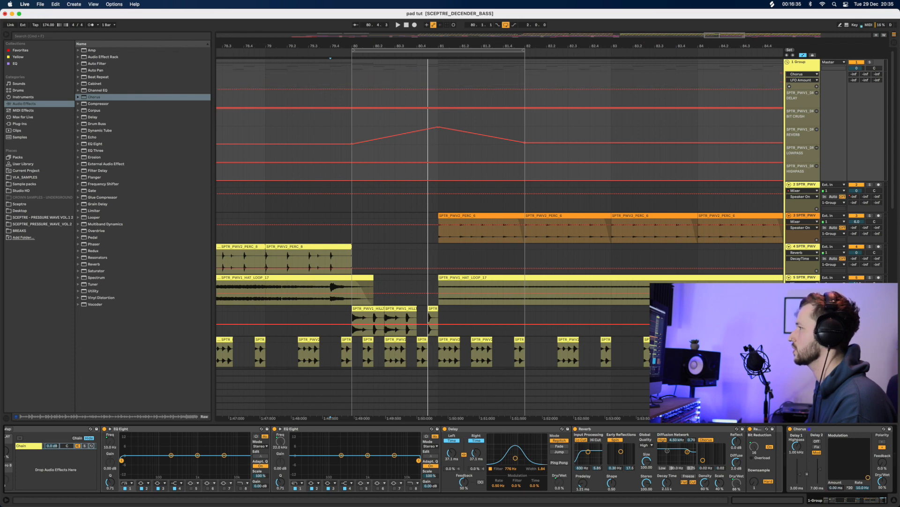
Automate the Chorus amount ramping up to 6.50 ms from bar 80, playing from bar 80 to check
left_click(353, 89)
left_click_drag(369, 90, 438, 90)
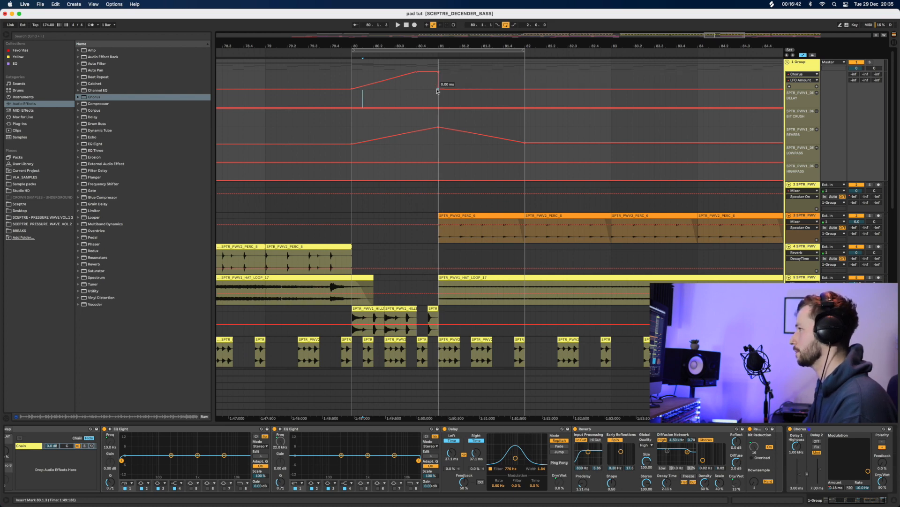
left_click(352, 82)
key("space")
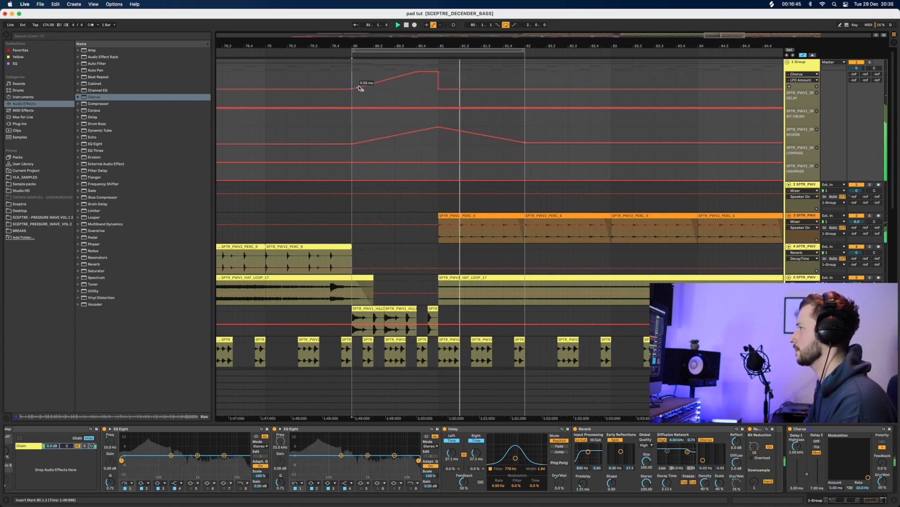
key("space")
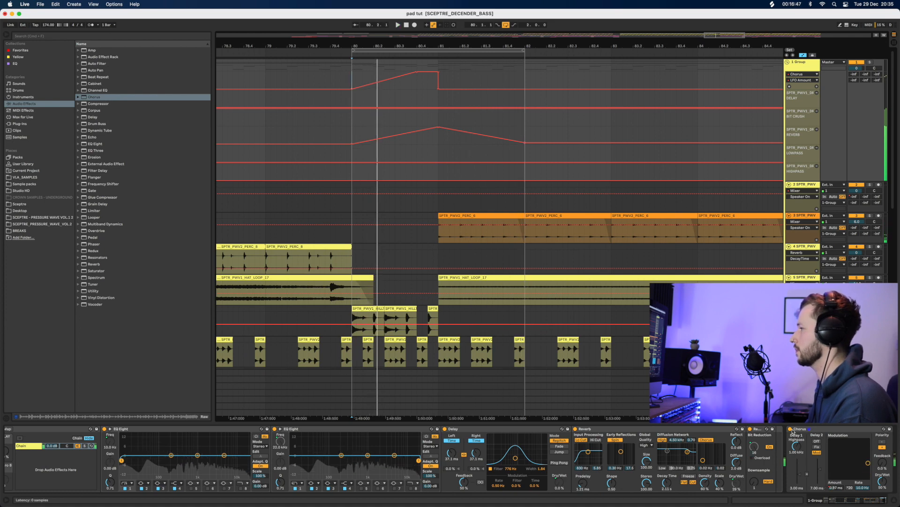
Automate the Chorus Device On so it's active only from bar 80 to 81, then audition the drop
left_click(792, 428)
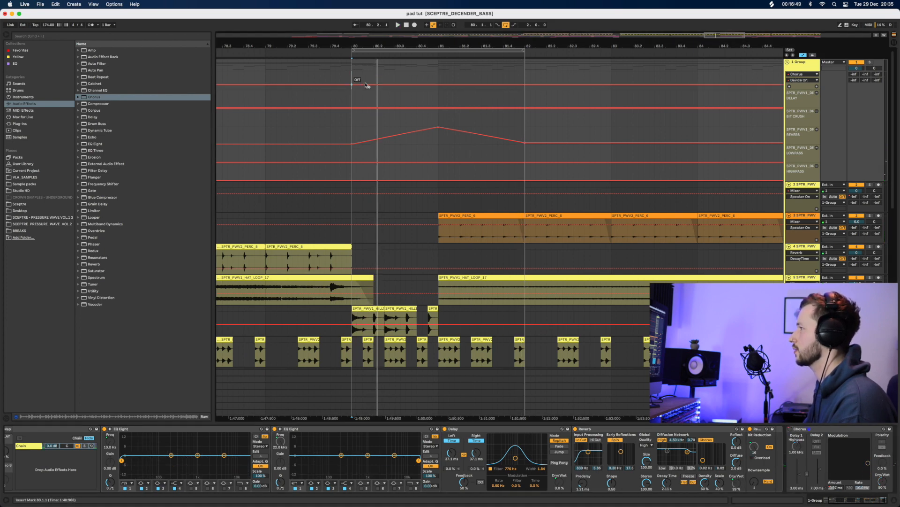
left_click_drag(363, 86, 357, 76)
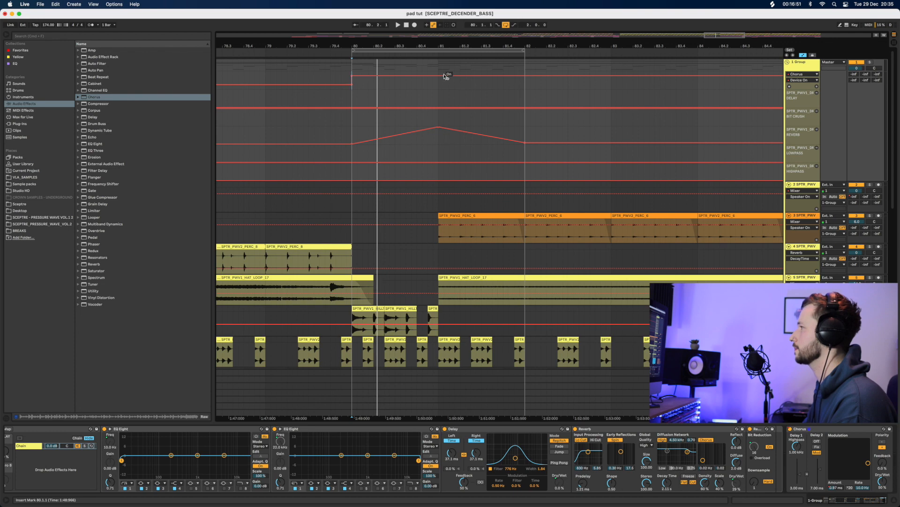
left_click_drag(442, 76, 441, 85)
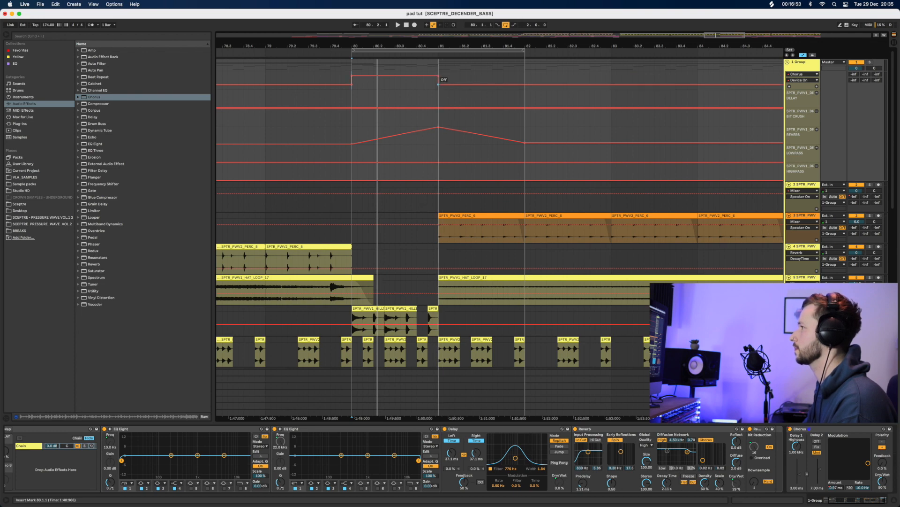
left_click(335, 72)
key("space")
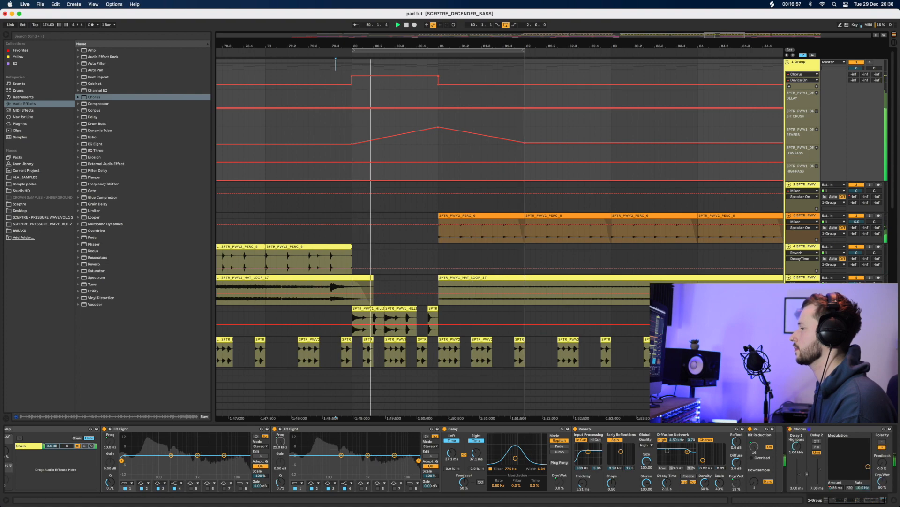
mouse_move(512, 46)
left_mouse_down()
mouse_move(513, 14)
mouse_move(512, 46)
left_mouse_up()
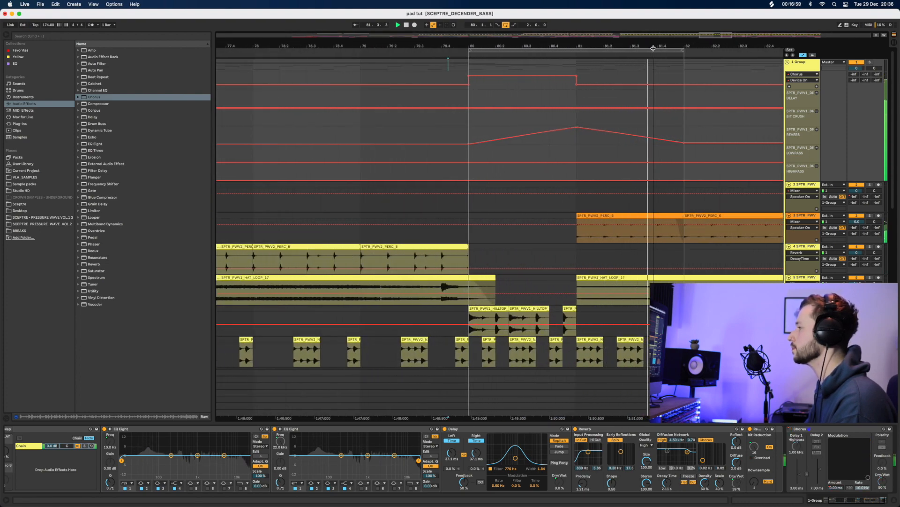
key("space")
left_click(461, 324)
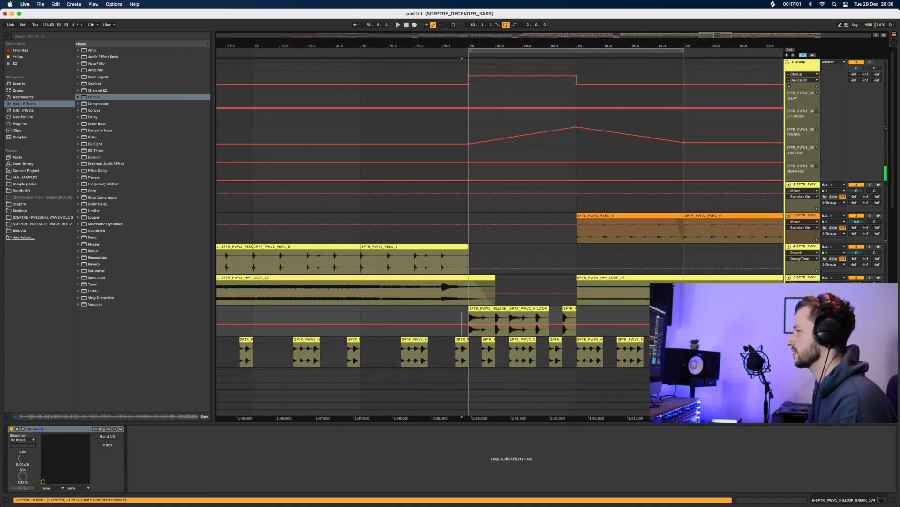
Delete the Hilltop break clips from 79.4.2 to 81.1
left_click(895, 502)
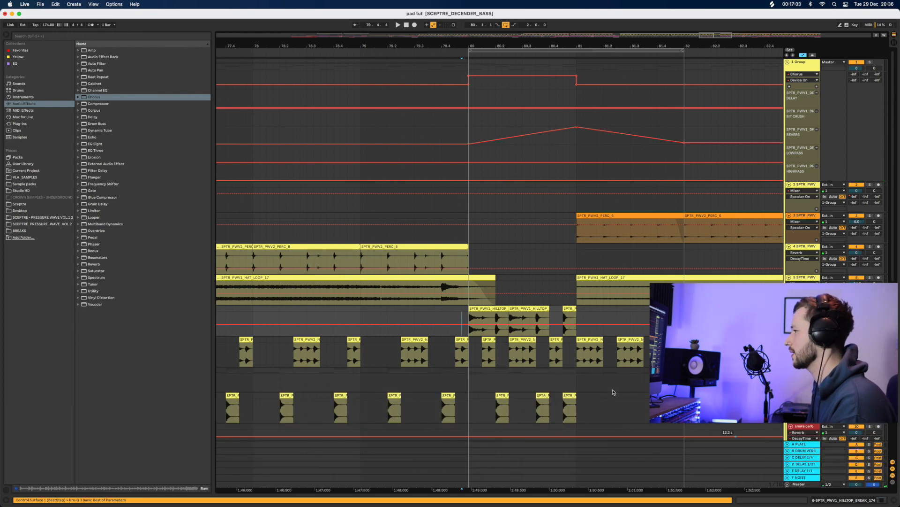
scroll(605, 366, "down", 2)
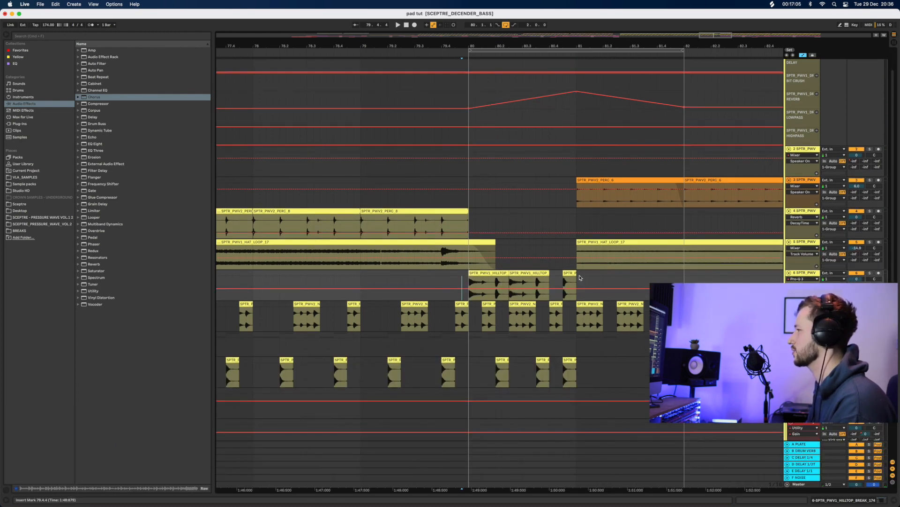
left_click_drag(580, 278, 446, 290)
key("Delete")
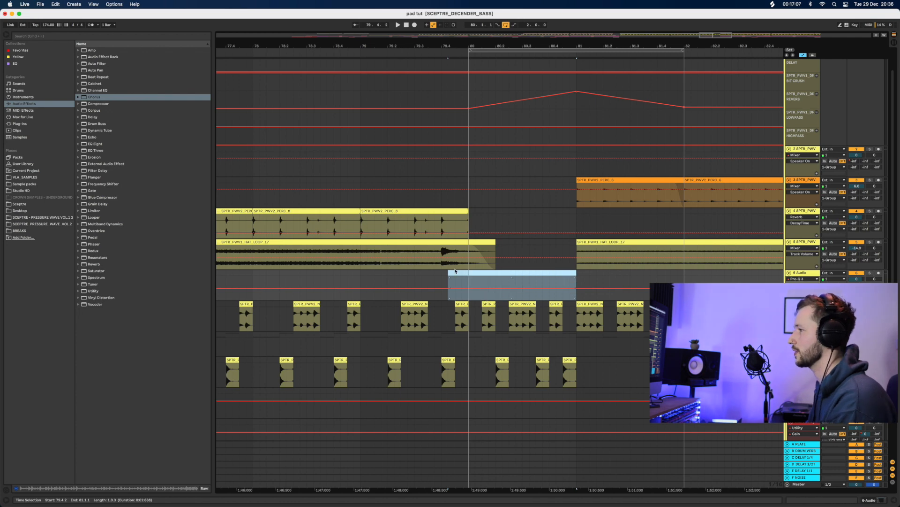
Open the Pressure Wave Vol.1 folder and preview the Popper break sample
left_click(25, 224)
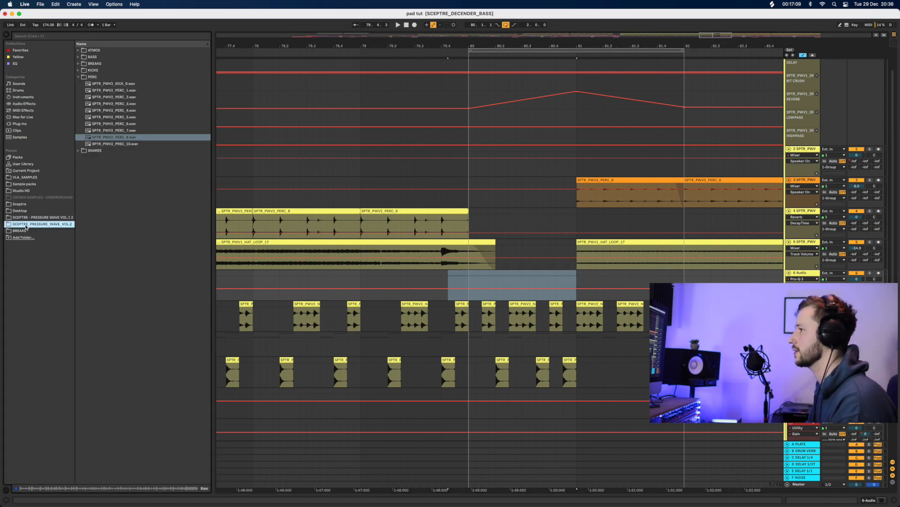
left_click(41, 218)
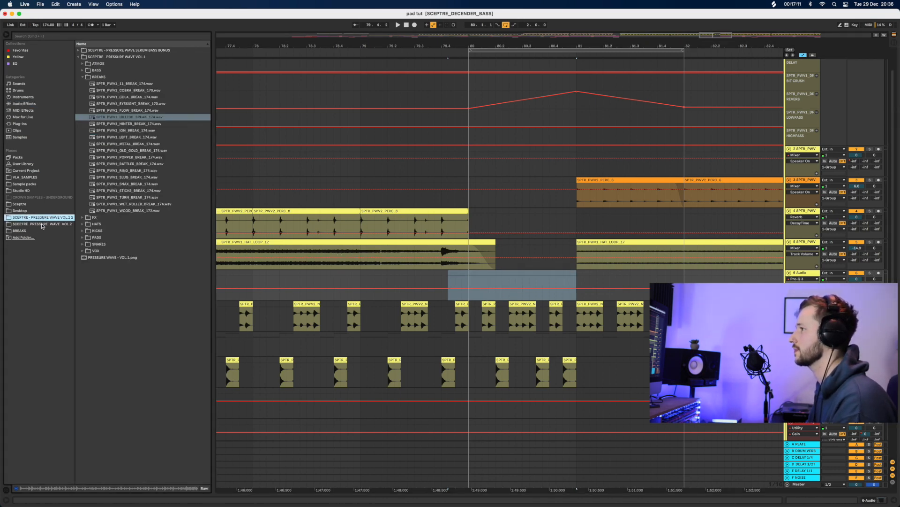
left_click(122, 158)
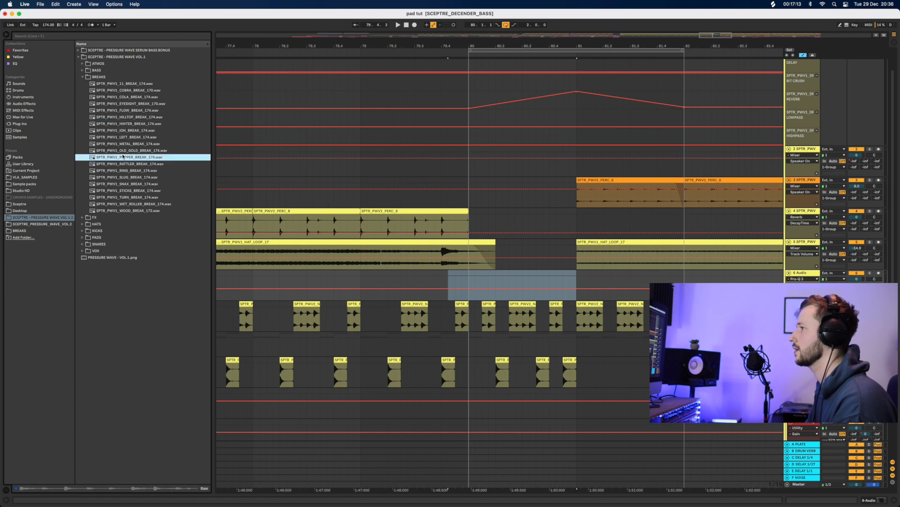
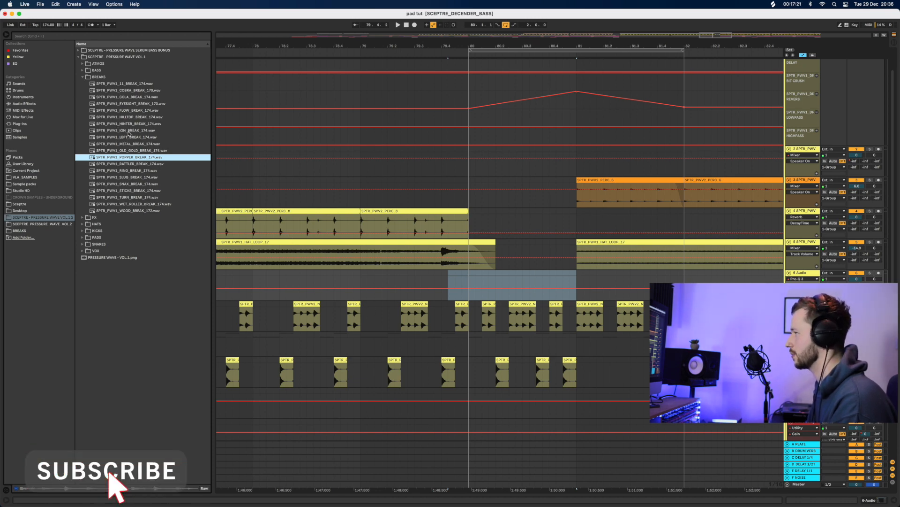
Preview the FLOW, HILLTOP, EYESIGHT, POPPER and RATTLER breaks, then place RATTLER on track 6 at bar 80
left_click(132, 111)
left_click(131, 118)
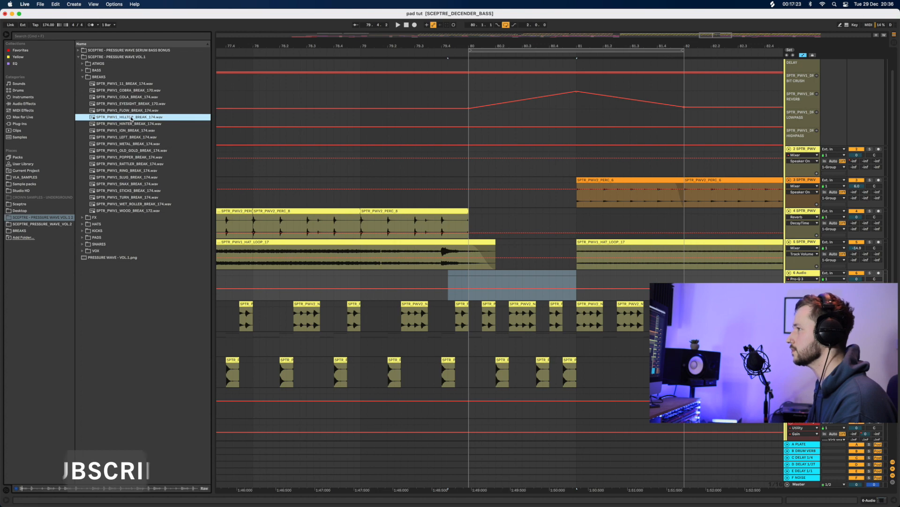
left_click(131, 104)
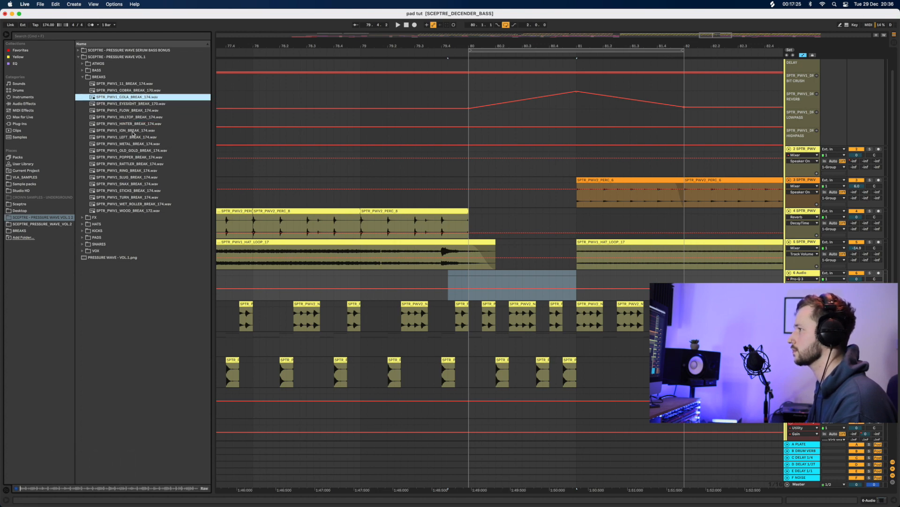
left_click(140, 157)
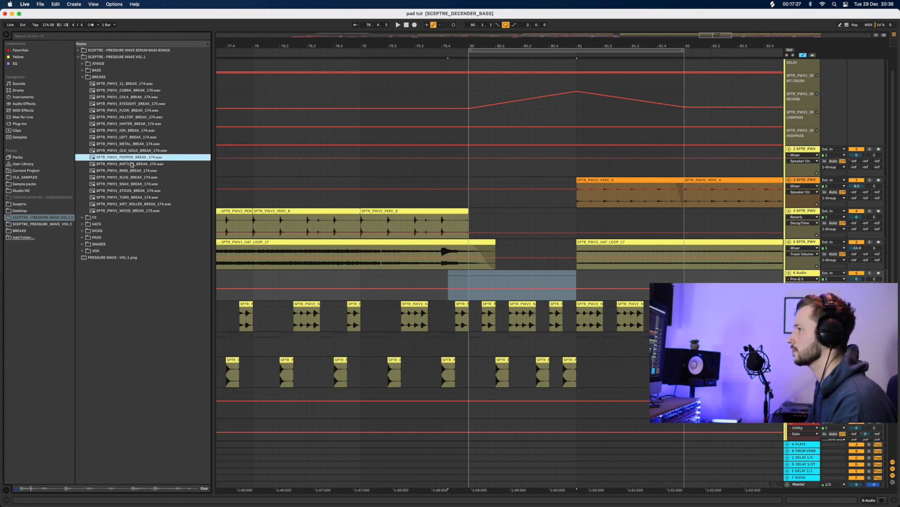
left_click(132, 164)
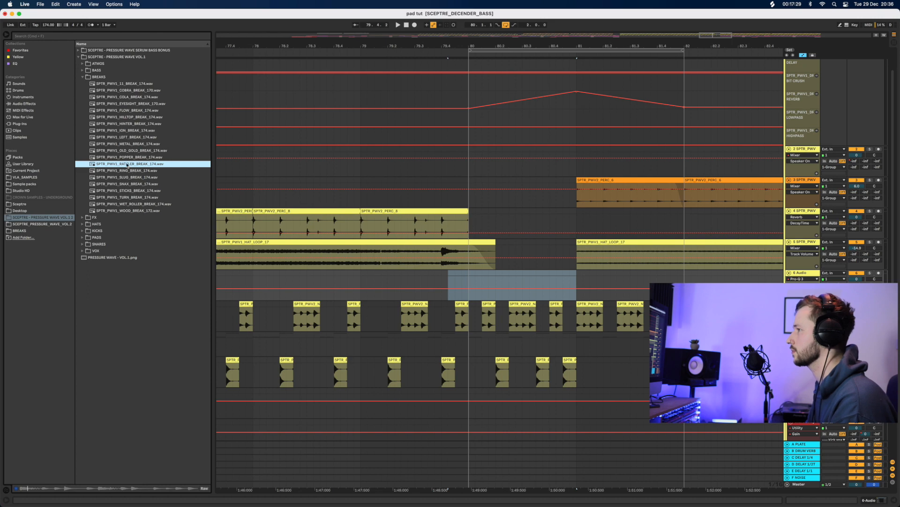
left_click_drag(377, 270, 472, 287)
Audition the new Rattler break from just before bar 80 and from 80.2.1
left_click(468, 282)
key("space")
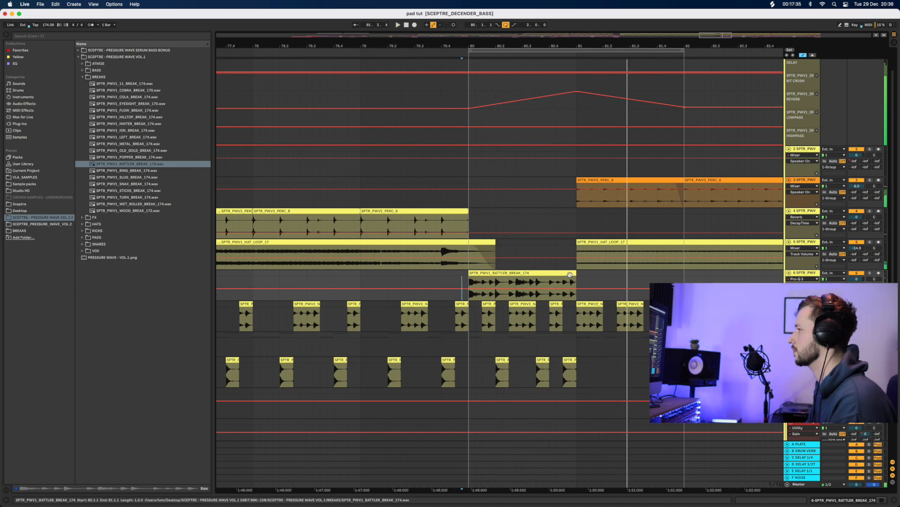
left_click(496, 282)
key("space")
key("space")
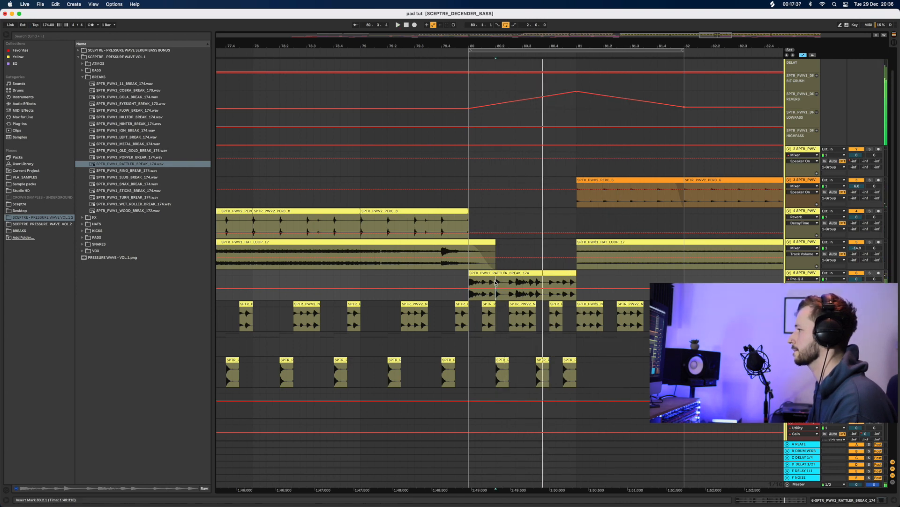
key("space")
key("space")
Cut a slice near the Rattler break's end and shift it one beat later, then audition it
left_click_drag(496, 283, 526, 284)
left_click(497, 285)
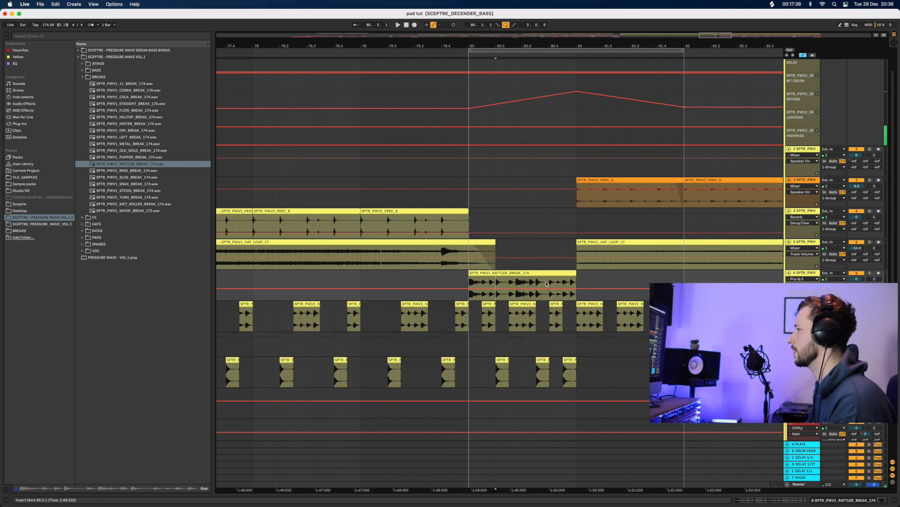
key("space")
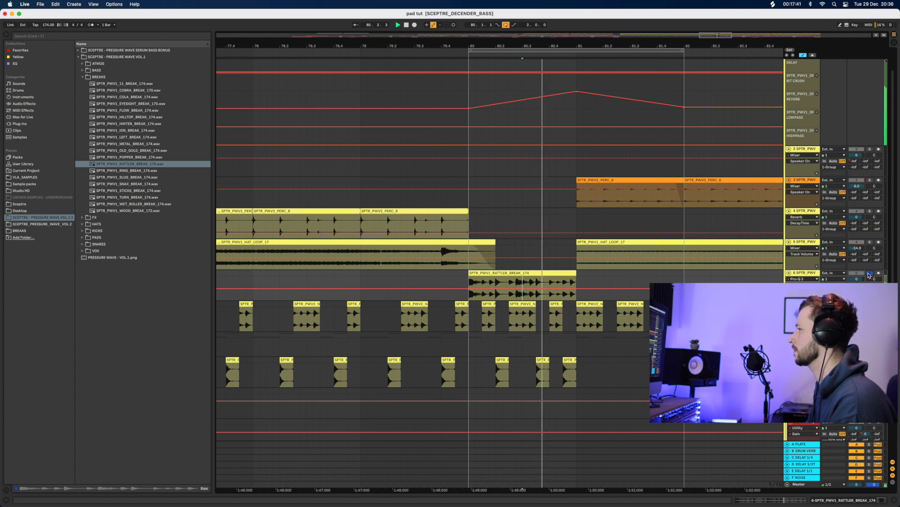
left_click(461, 284)
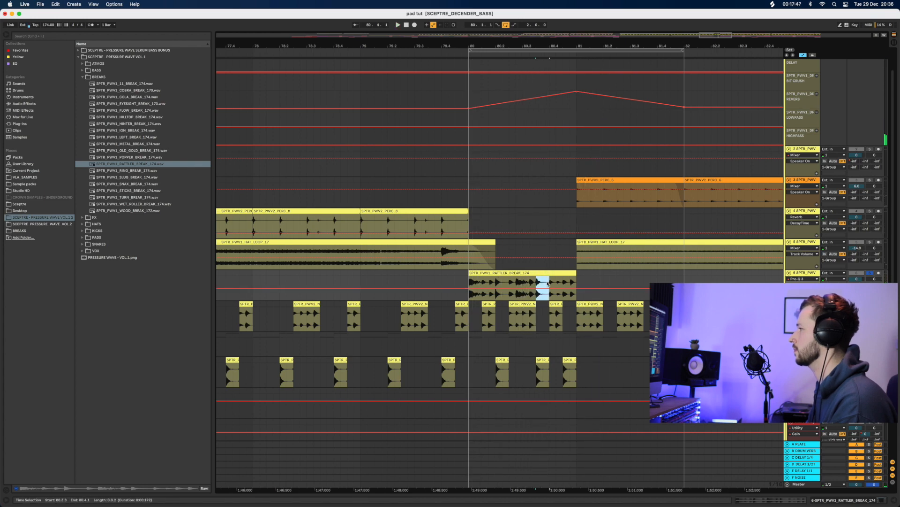
left_click_drag(543, 273, 570, 276)
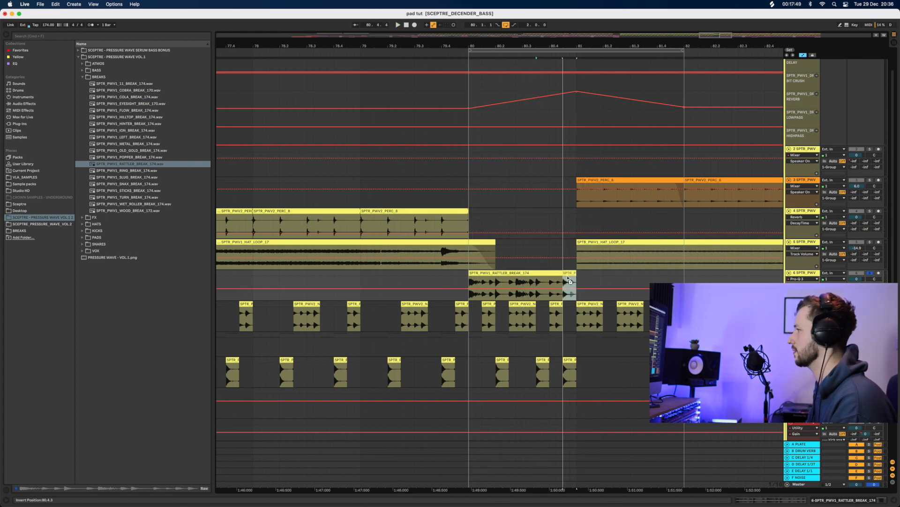
left_click(481, 282)
key("space")
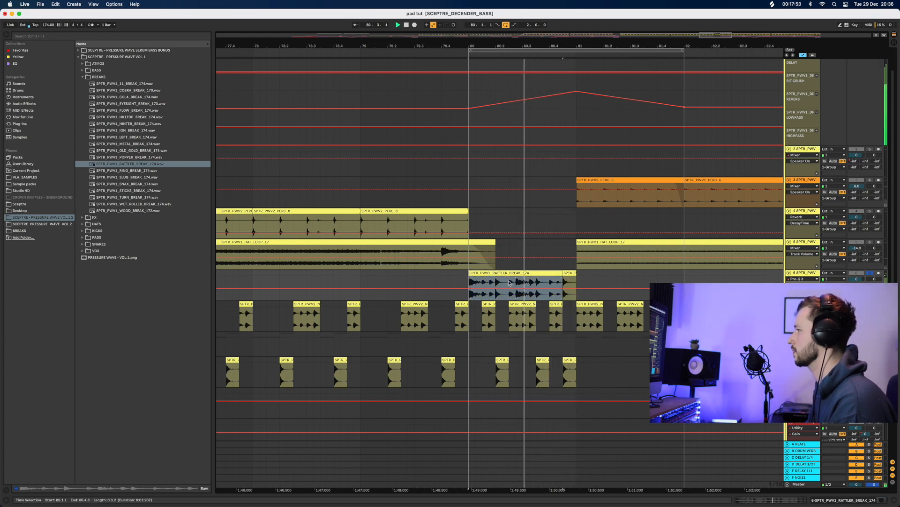
Nudge the kick clip a sixteenth later and audition from just before the drop
scroll(516, 354, "down", 5)
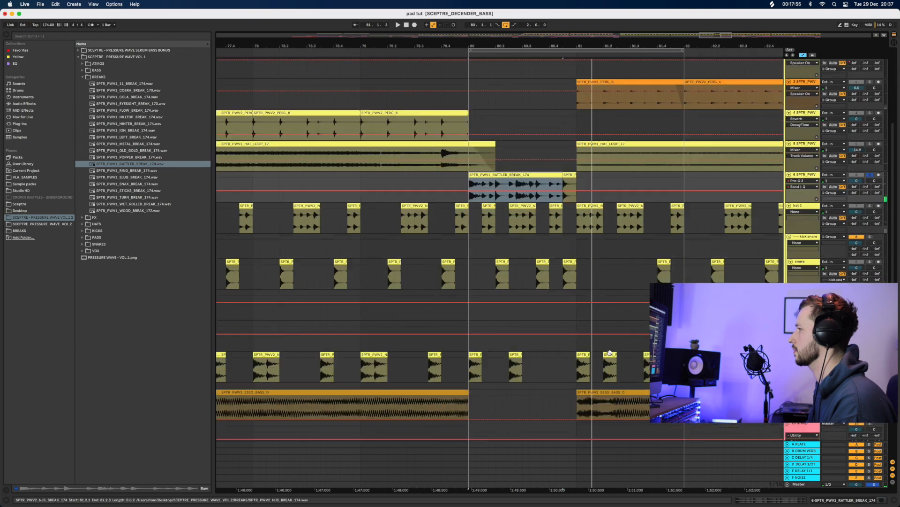
left_click_drag(516, 355, 525, 358)
left_click(463, 359)
key("space")
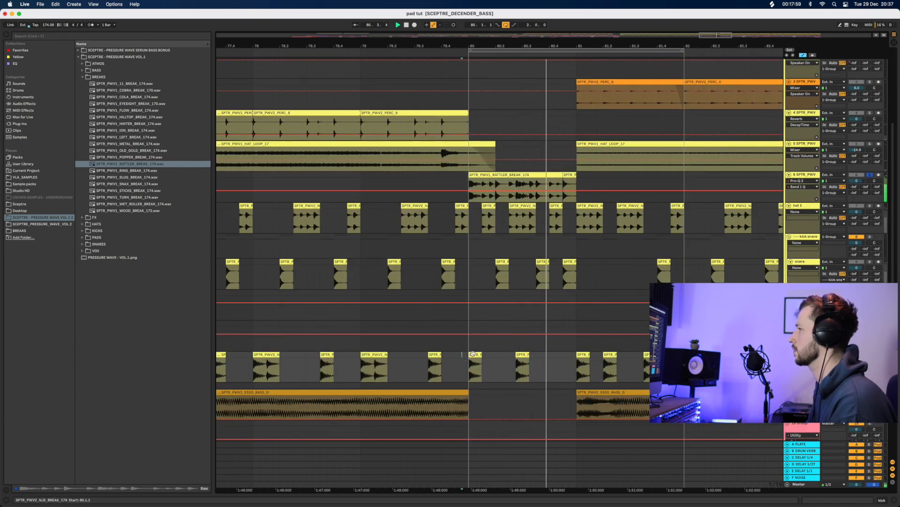
left_click(438, 231)
key("space")
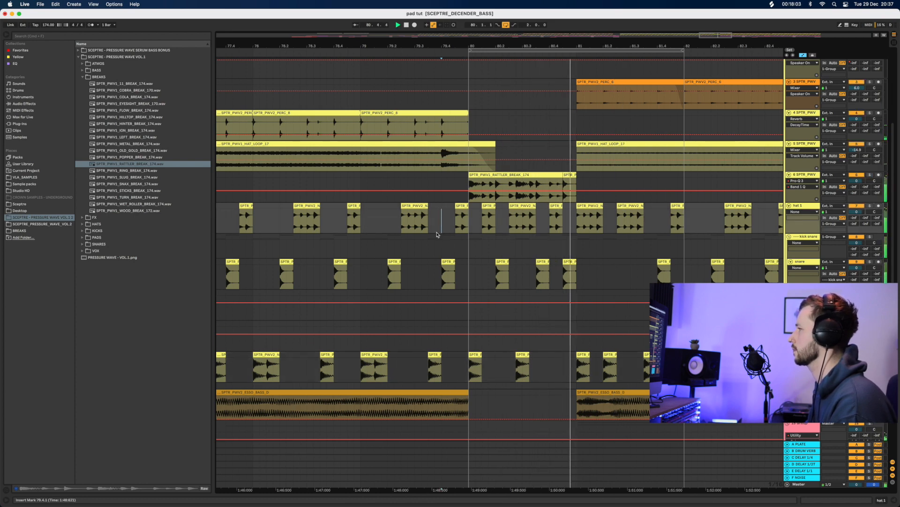
Shorten the Rattler clip's end and delete the hat clip at 80.4 and snare at 80.4.3
left_click(567, 175)
key("space")
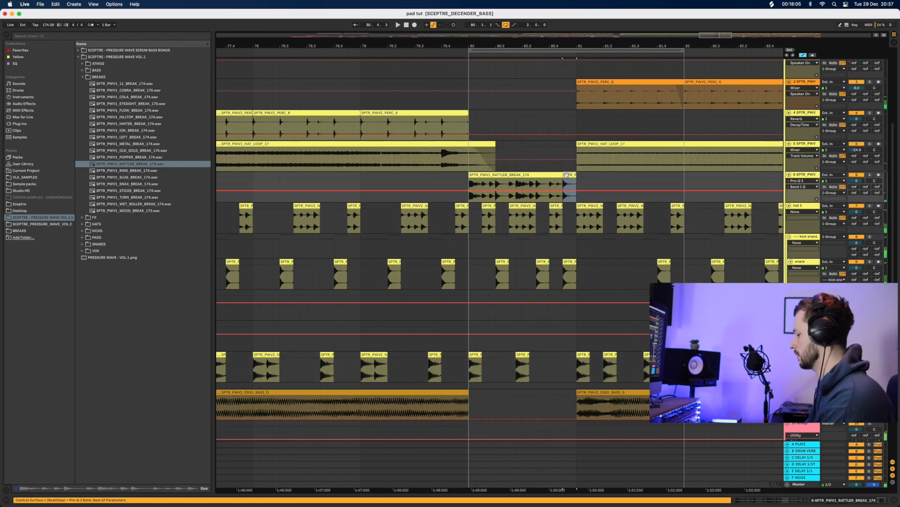
left_click_drag(551, 179, 549, 179)
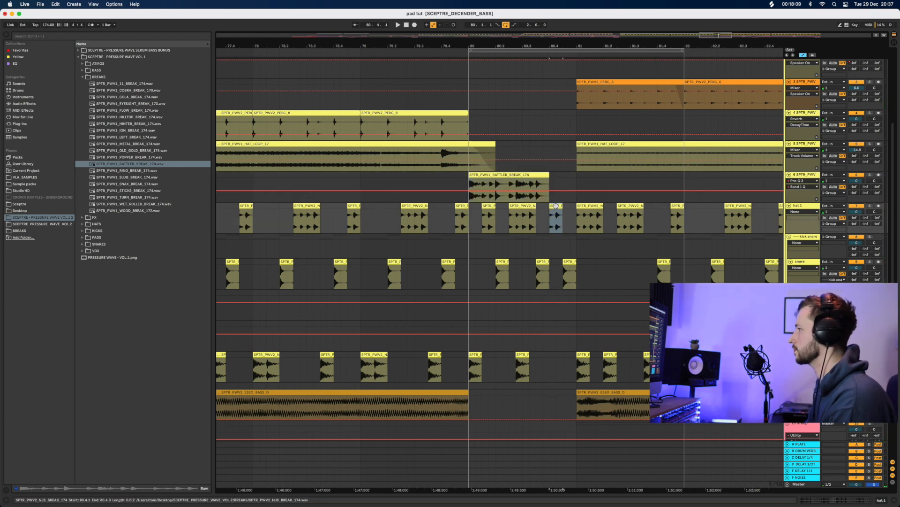
key("Delete")
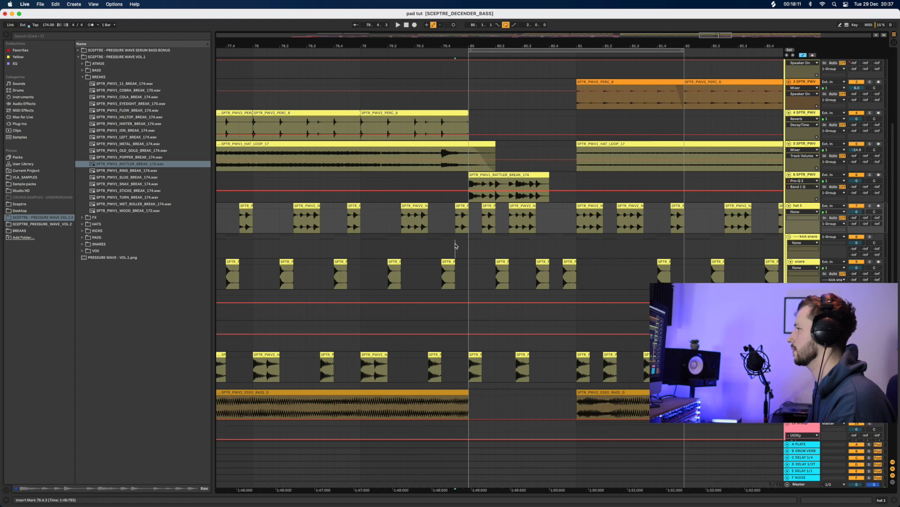
left_click(456, 245)
key("space")
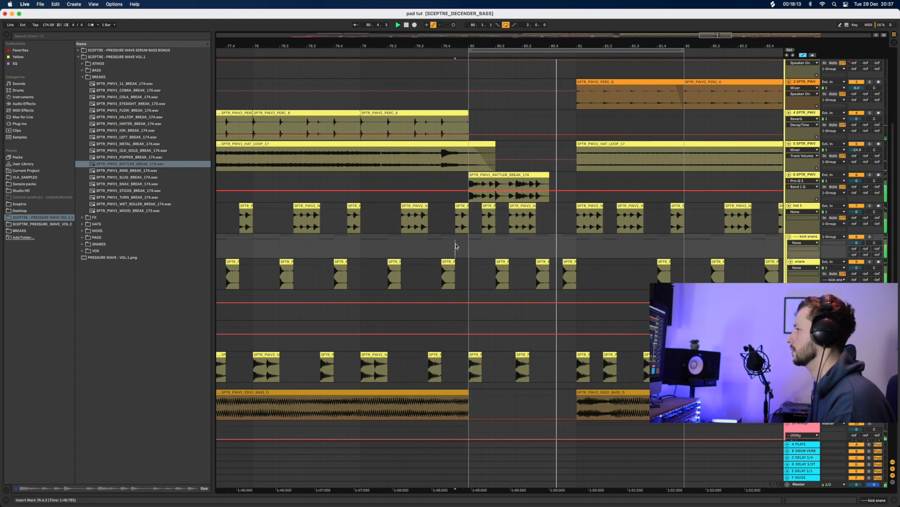
key("space")
left_click(571, 263)
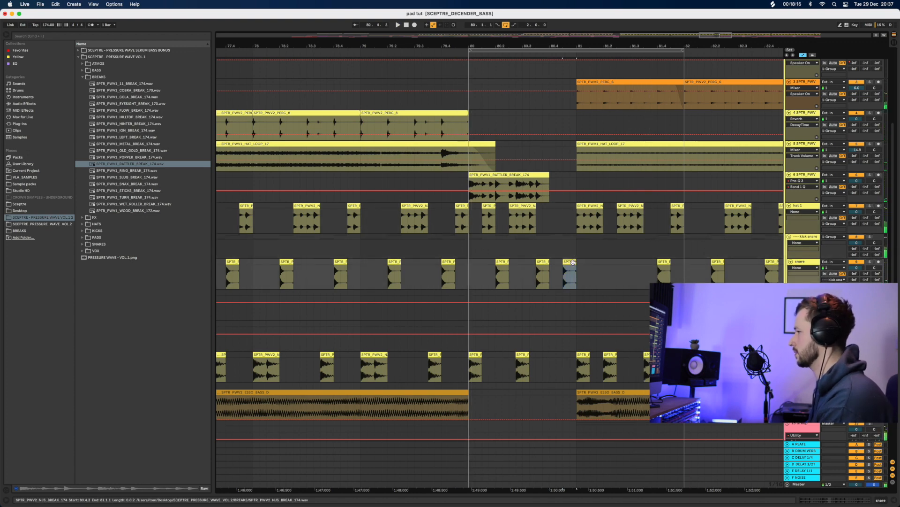
key("Delete")
Copy the snare clip at 80.3.3 into the lane below and audition from bar 80
left_click(442, 253)
key("space")
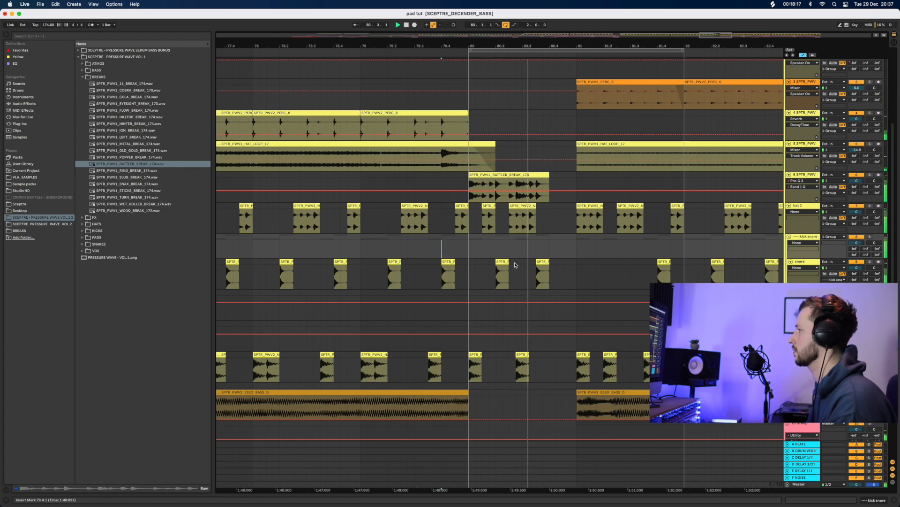
left_click(542, 263)
key("space")
left_click(541, 286)
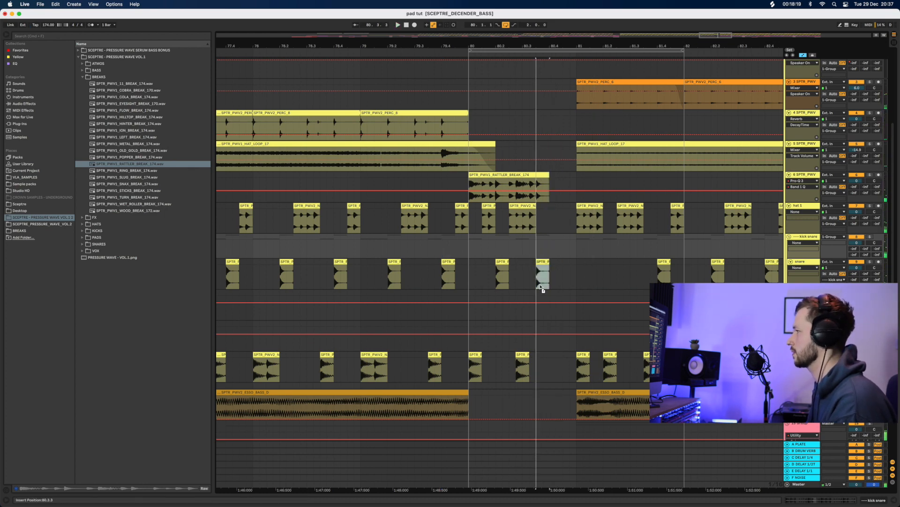
left_click_drag(542, 295, 541, 292)
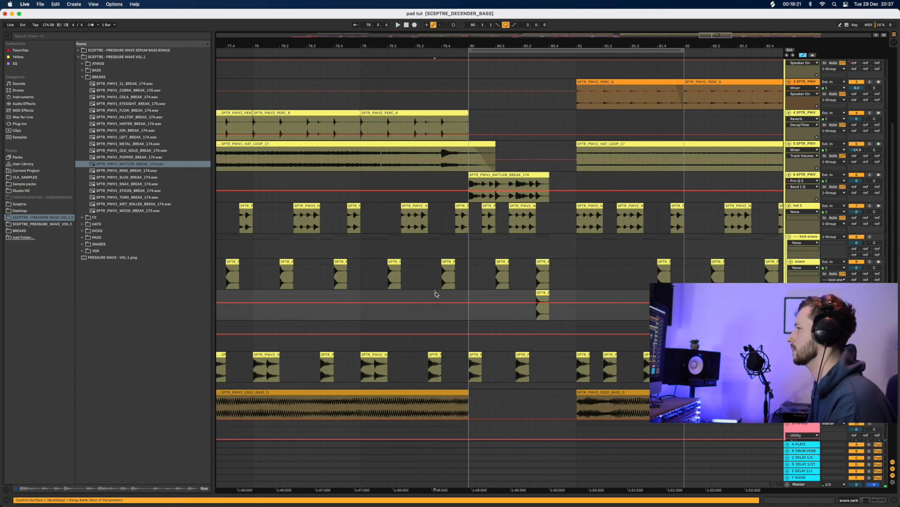
key("space")
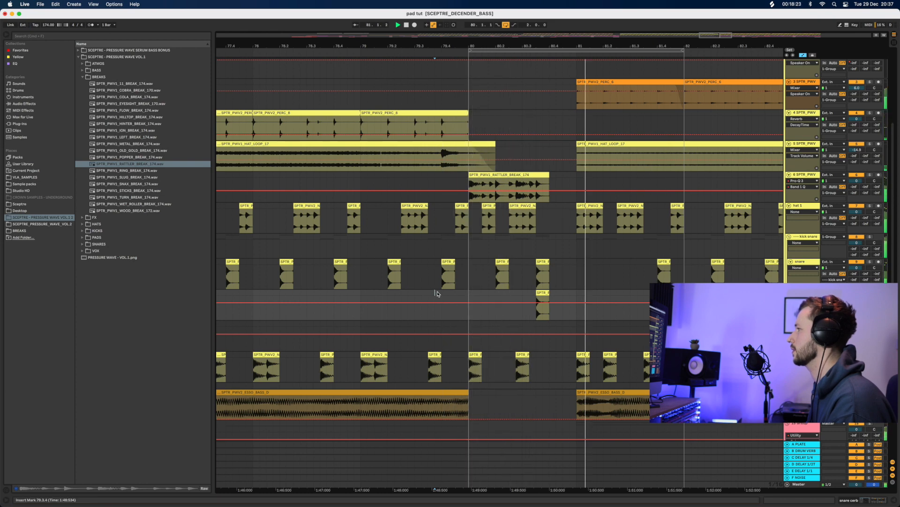
left_click(552, 49)
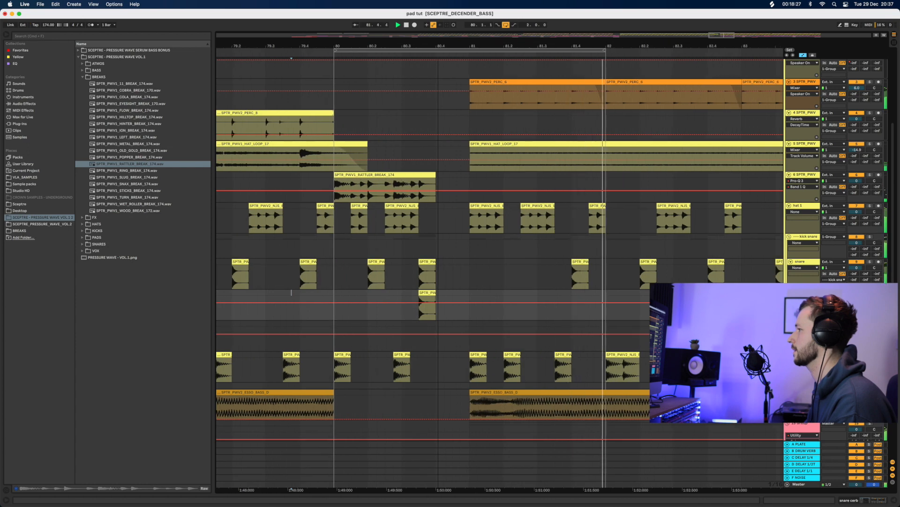
key("space")
Trim the starts of HAT_LOOP_17 to about 81.3, PERC_6 to 81.4, and ESSO_BASS_D later
left_click_drag(470, 146, 571, 158)
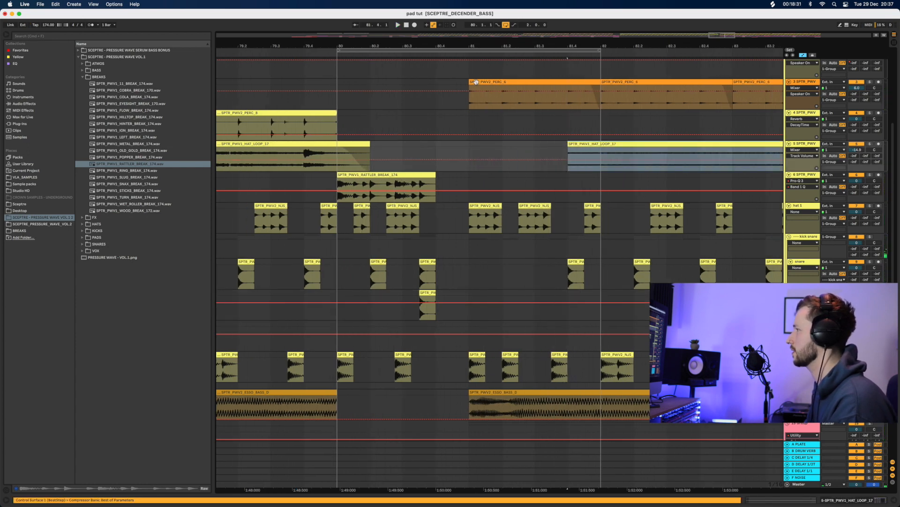
left_click_drag(470, 105, 566, 107)
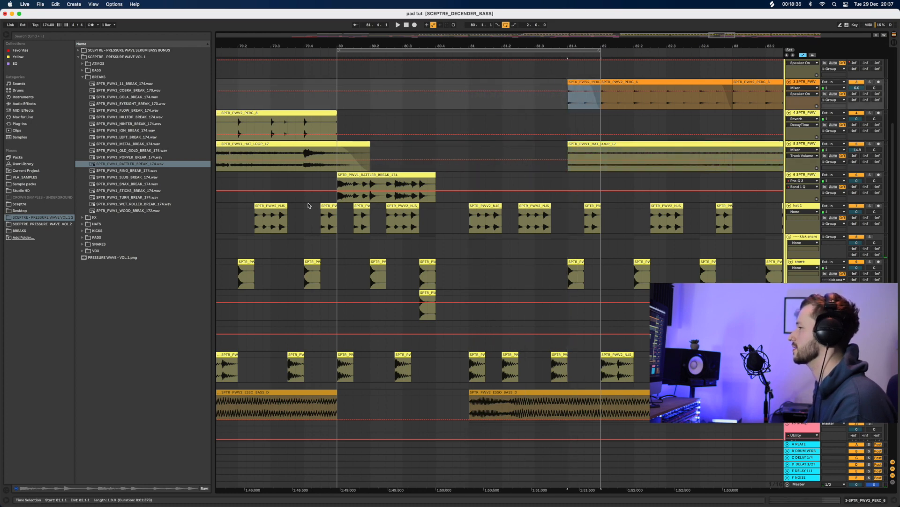
left_click(308, 205)
key("space")
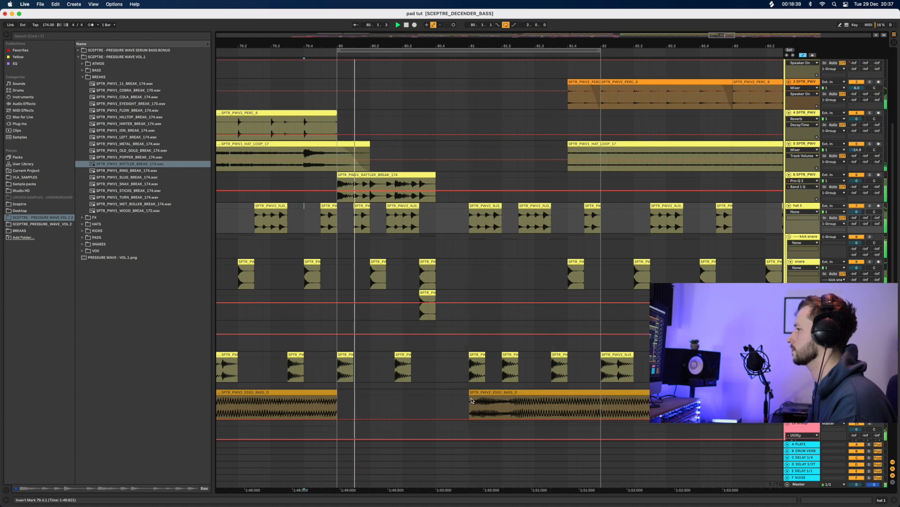
left_click_drag(471, 401, 554, 396)
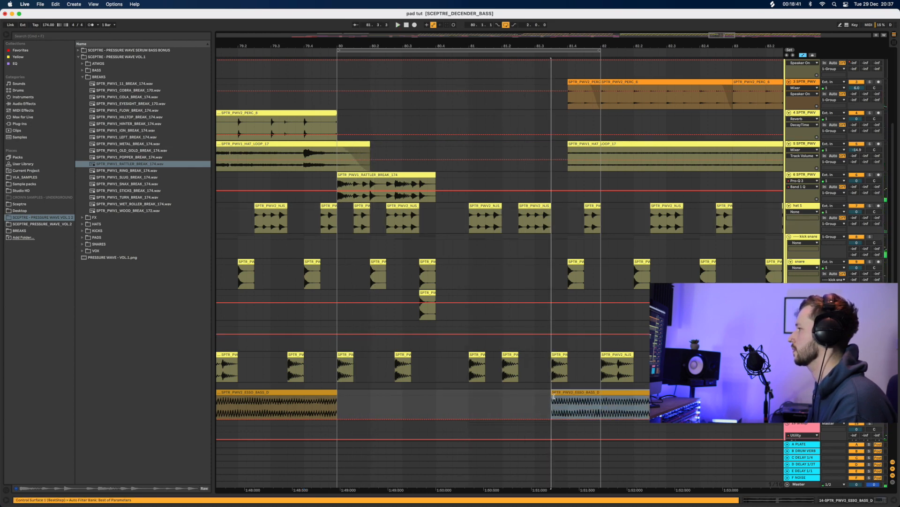
left_click(340, 402)
key("space")
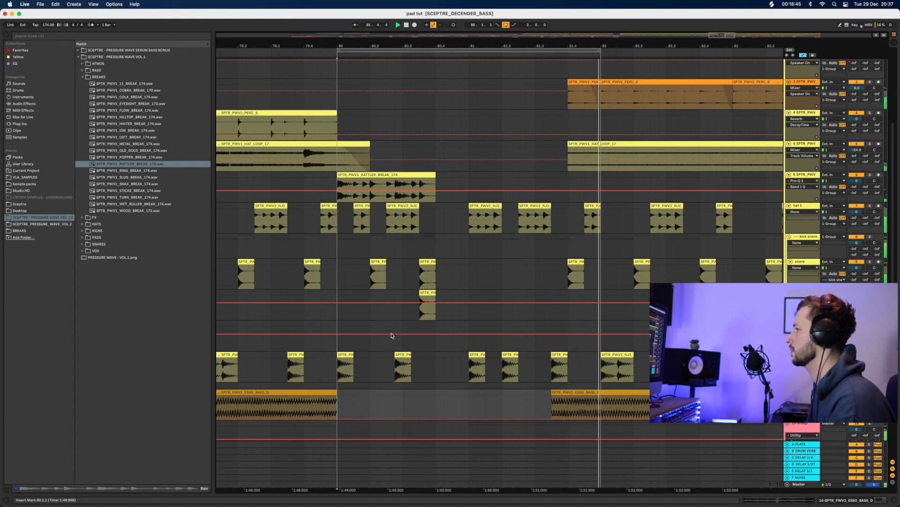
scroll(450, 178, "up", 5)
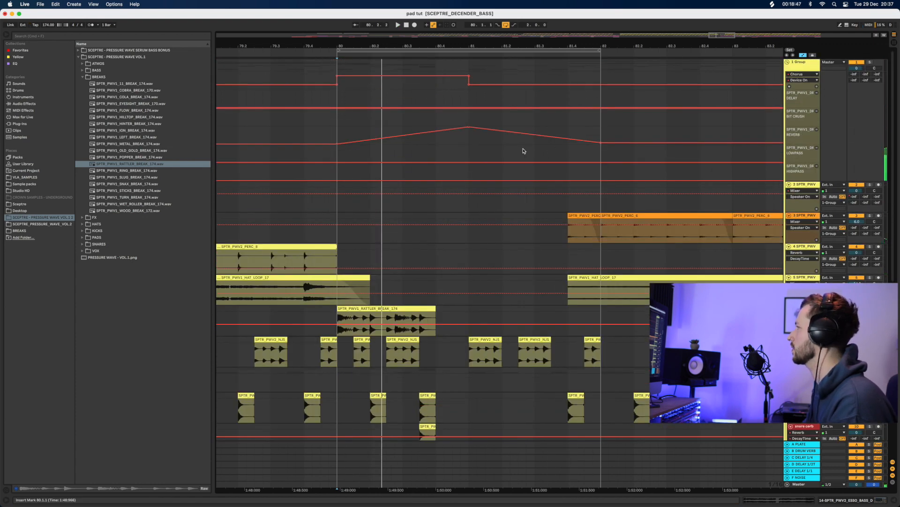
Move the automation drop-off to bar 81 and set the ramp's peak slightly later at 95%
left_click_drag(602, 145, 469, 142)
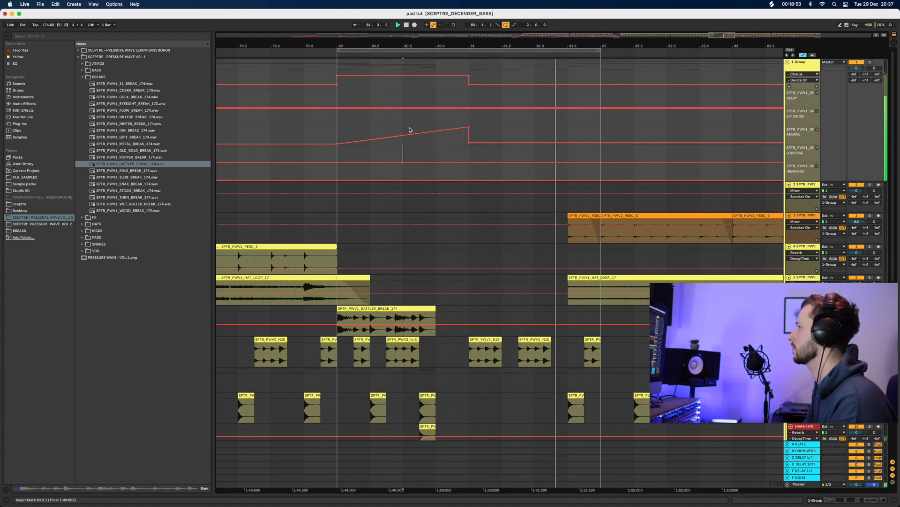
scroll(403, 152, "down", 4)
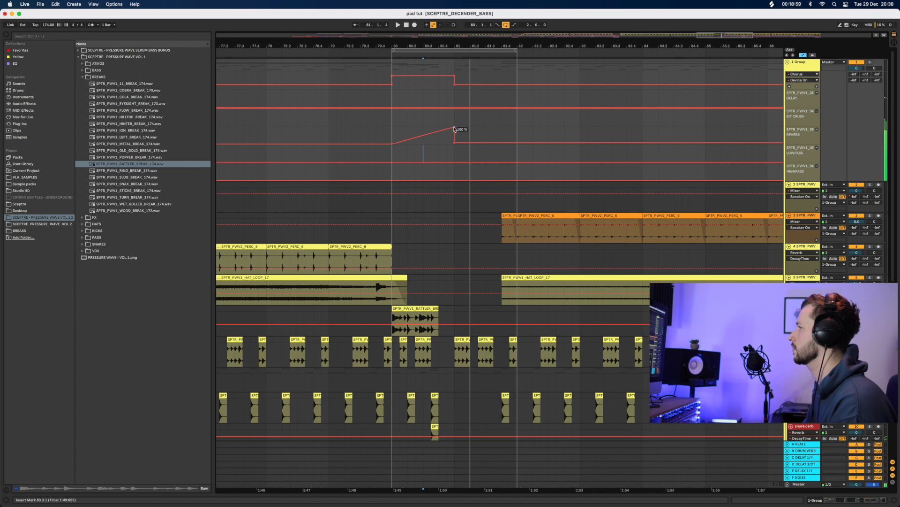
left_click_drag(454, 132, 423, 128)
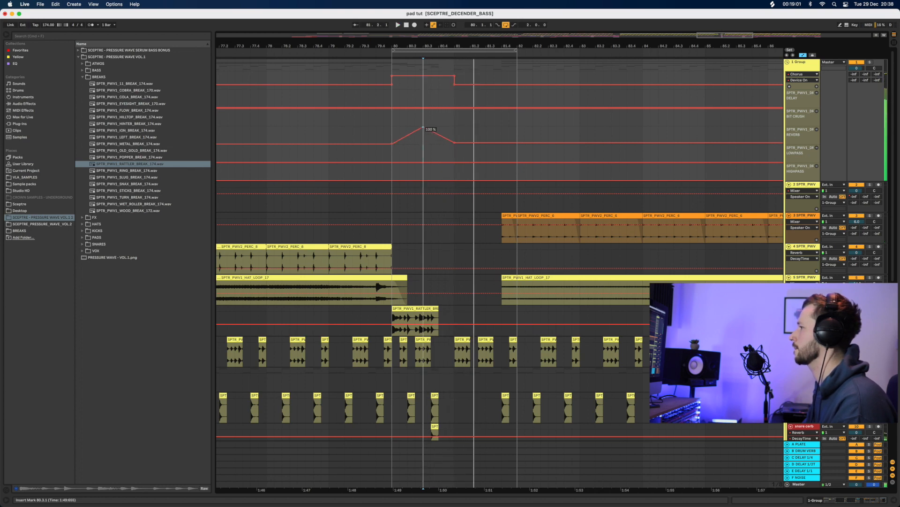
left_click(384, 151)
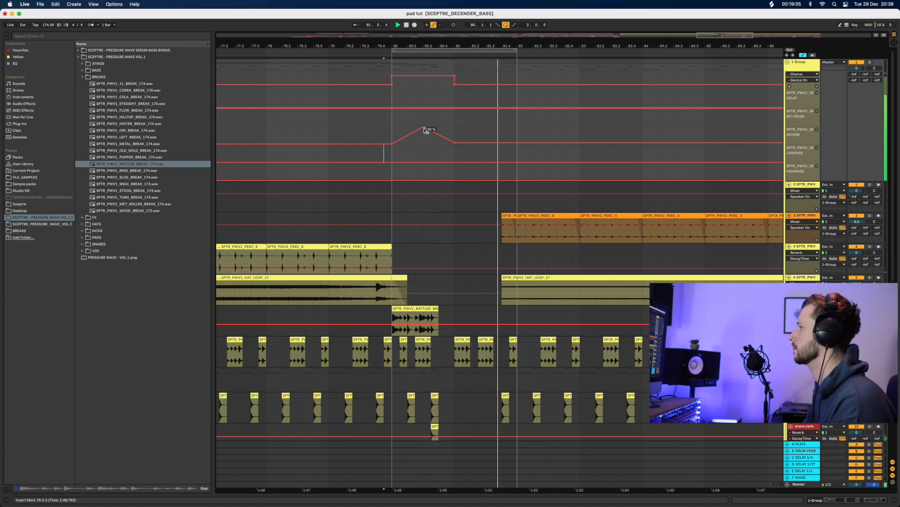
left_click_drag(423, 128, 438, 127)
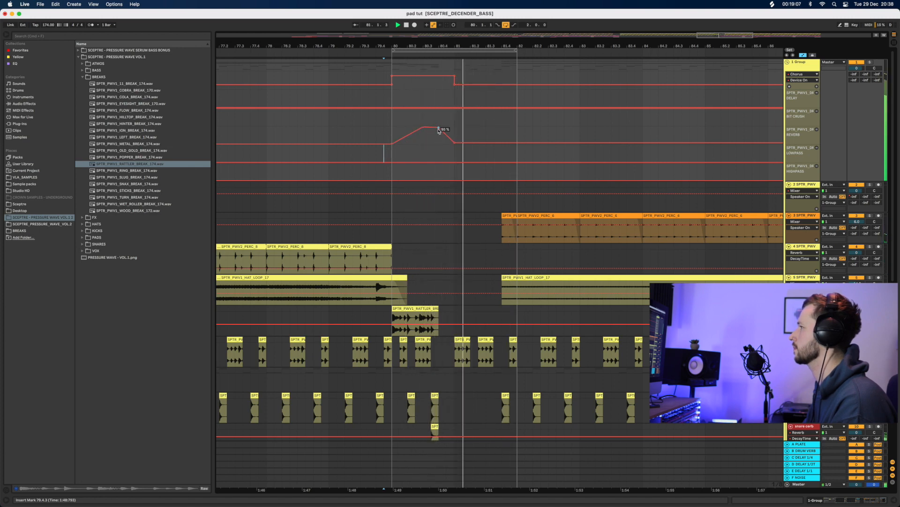
left_click(368, 132)
key("space")
scroll(382, 323, "down", 10)
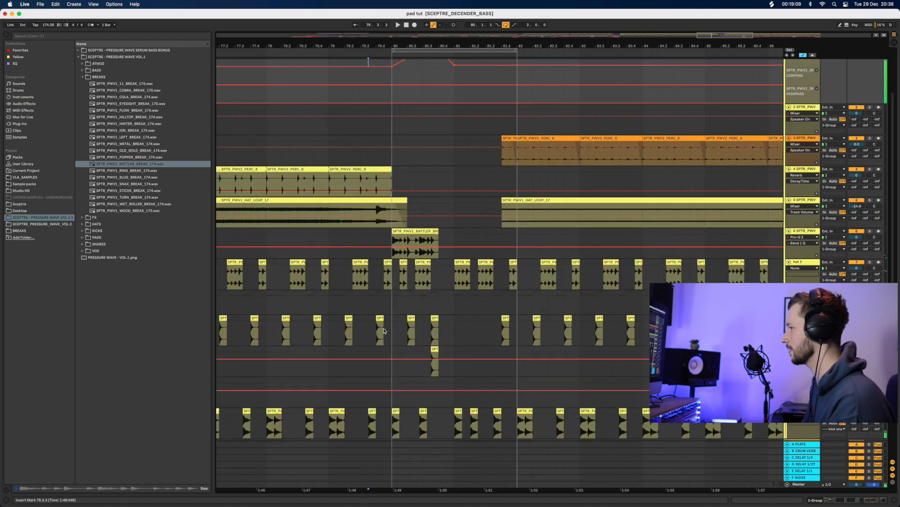
Lengthen the first ESSO BASS clip into the gap and add a fade-out to its end
left_click(351, 286)
key("space")
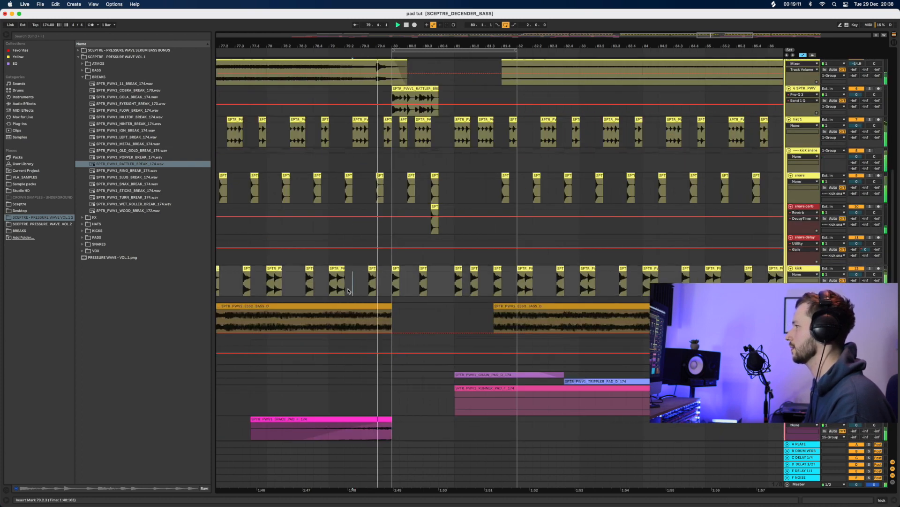
left_click_drag(388, 308, 451, 305)
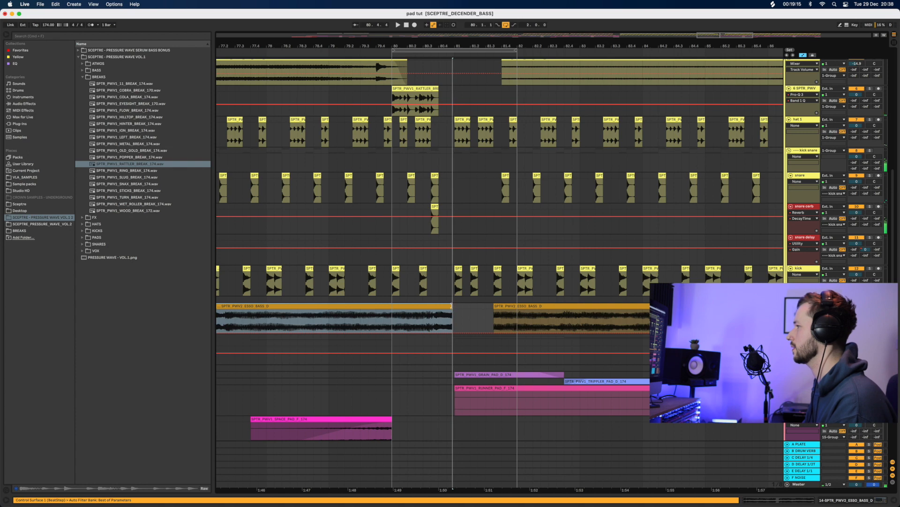
key("super+a")
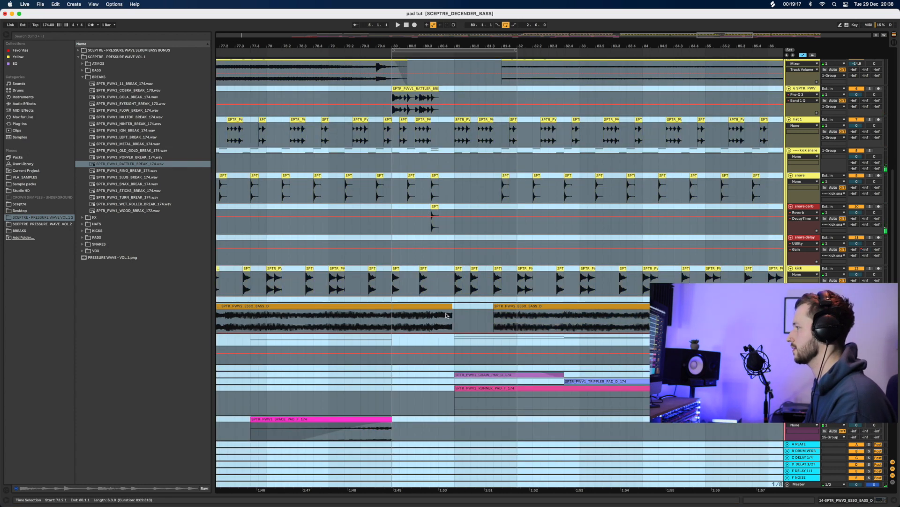
left_click(445, 306)
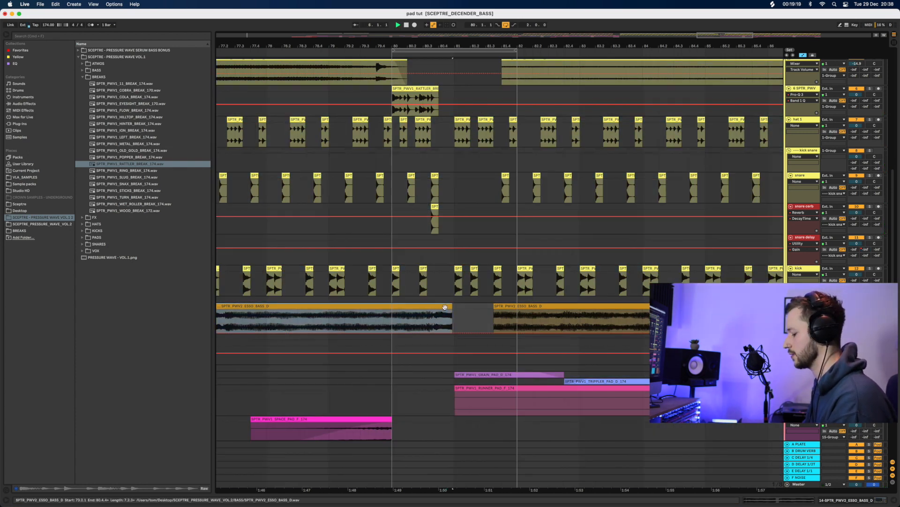
left_click(445, 316)
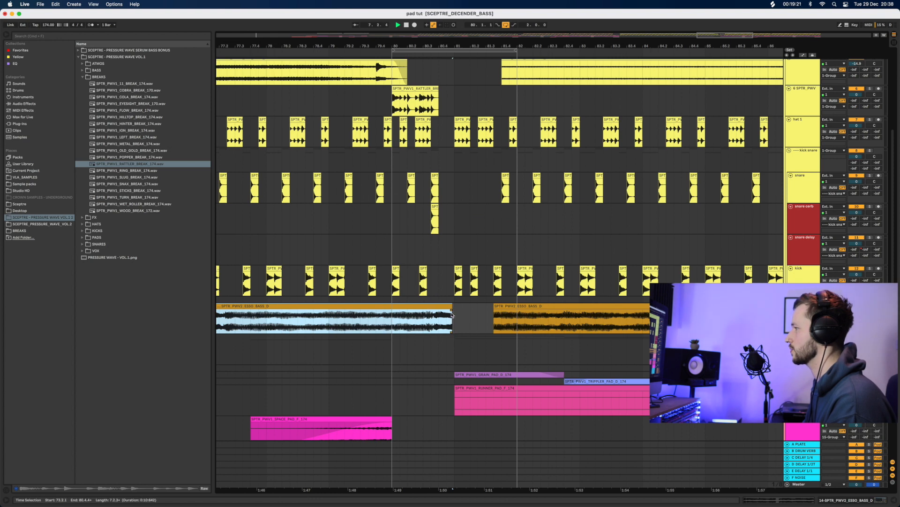
left_click(451, 310)
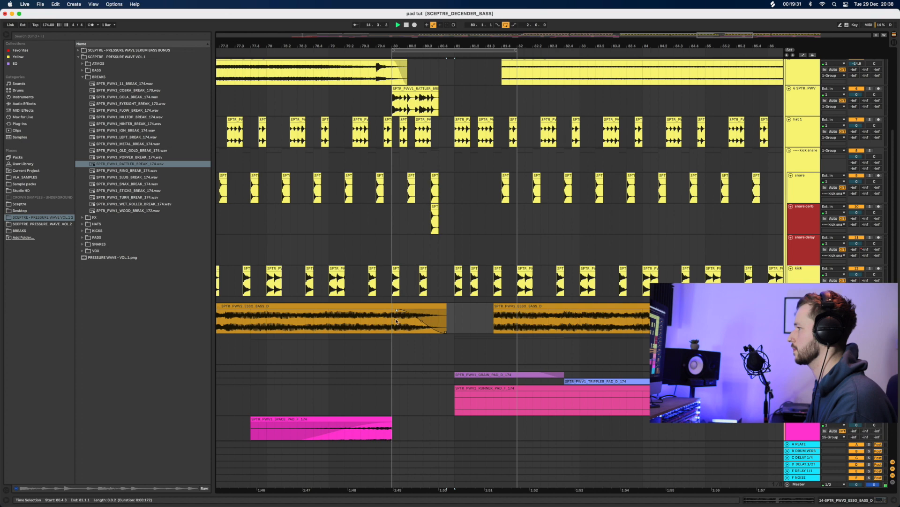
left_click(388, 336)
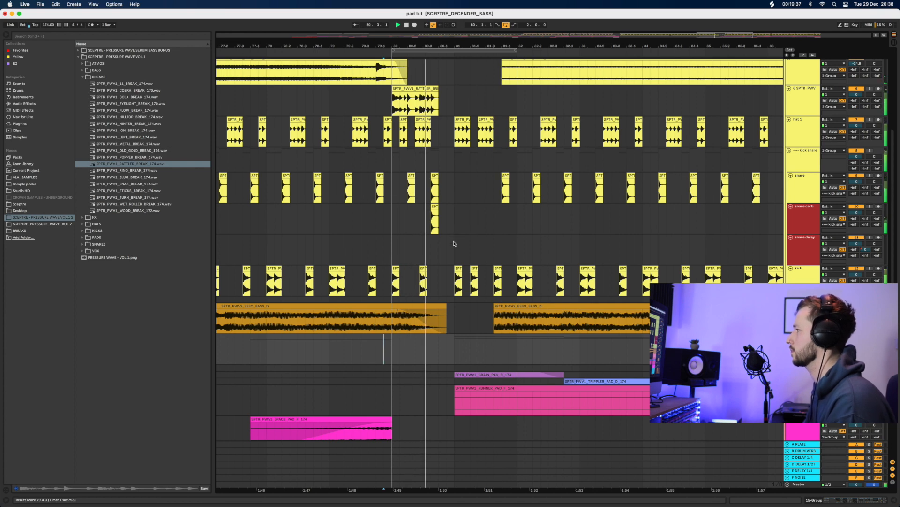
Copy the GRAIN_PAD clip onto the track below and audition the pads
scroll(474, 318, "down", 3)
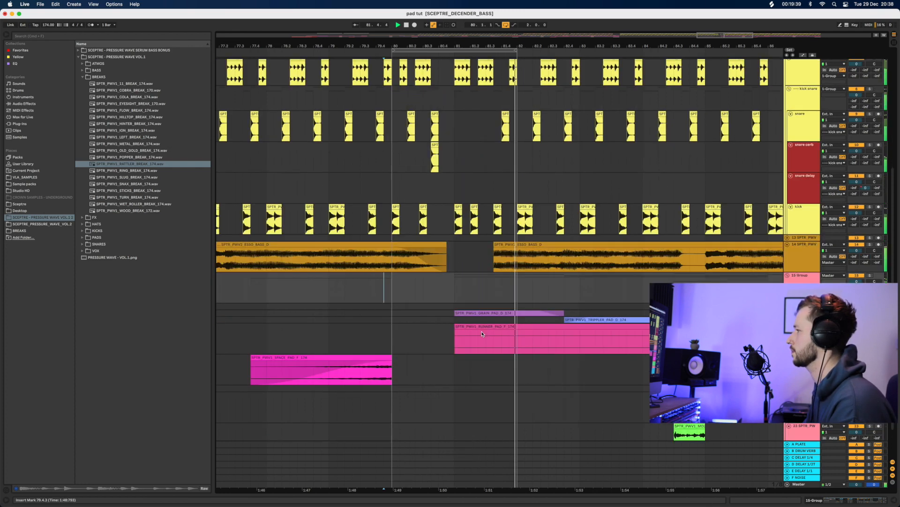
key("space")
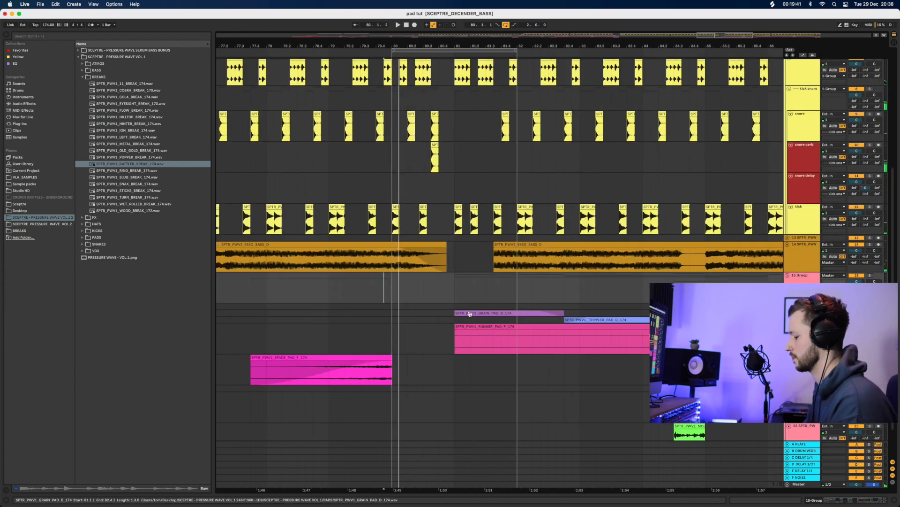
left_click_drag(470, 314, 503, 312)
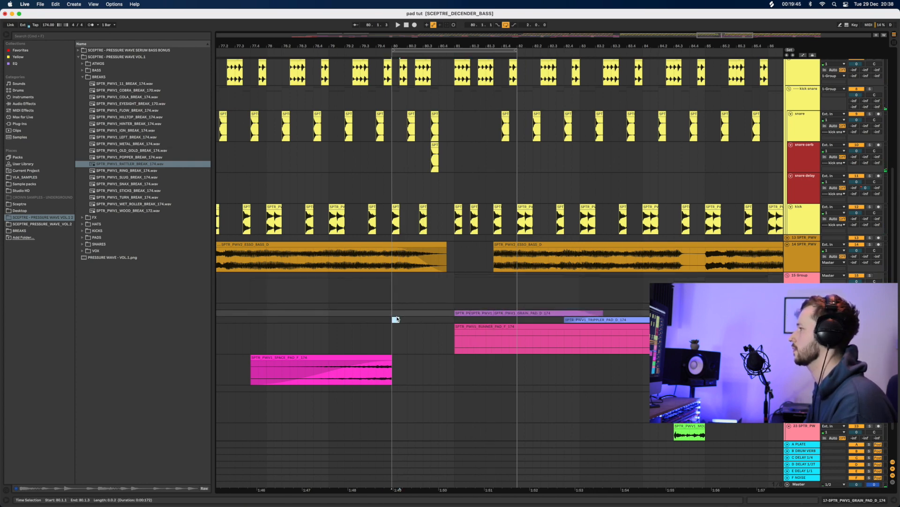
key("space")
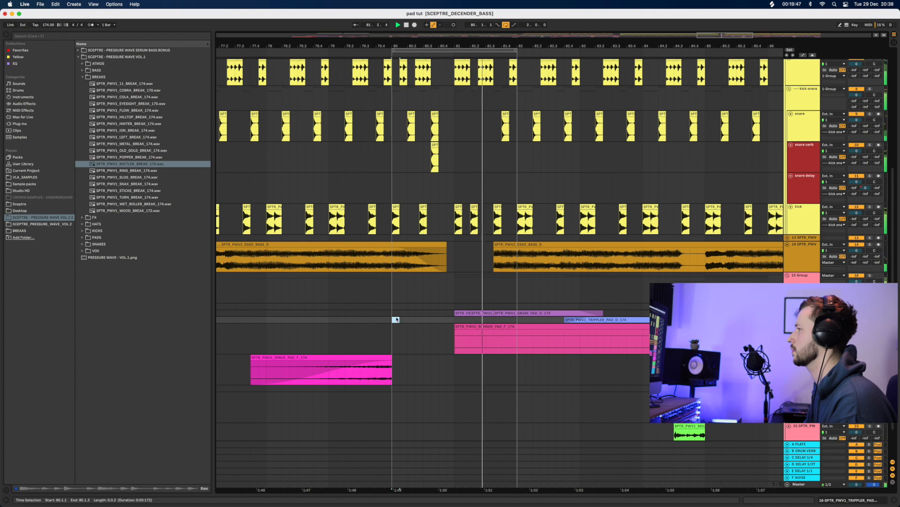
scroll(464, 314, "down", 3)
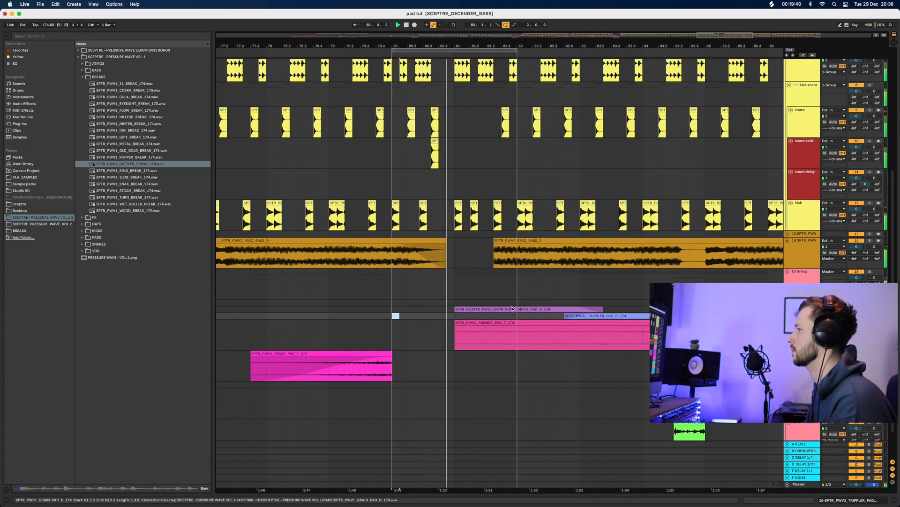
key("space")
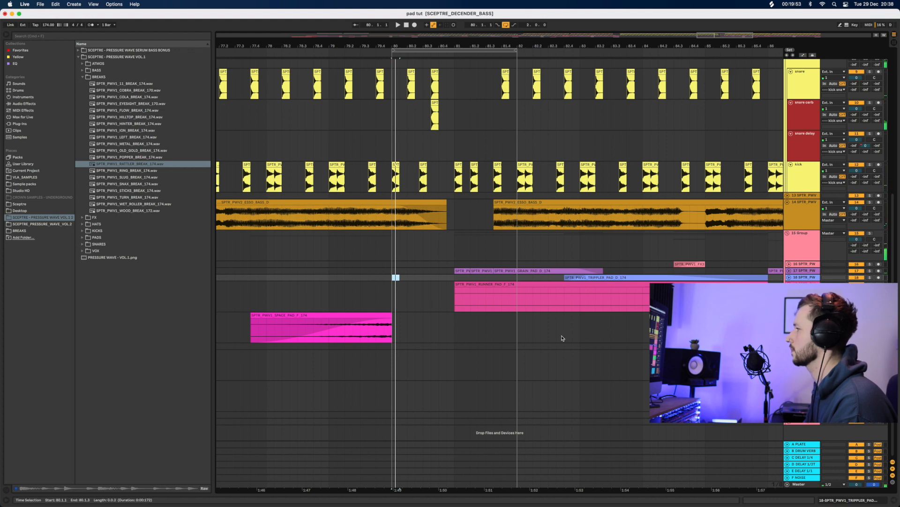
Delete the RUNNER_PAD clip and open the GRAIN_PAD clip's sample details
left_click(533, 287)
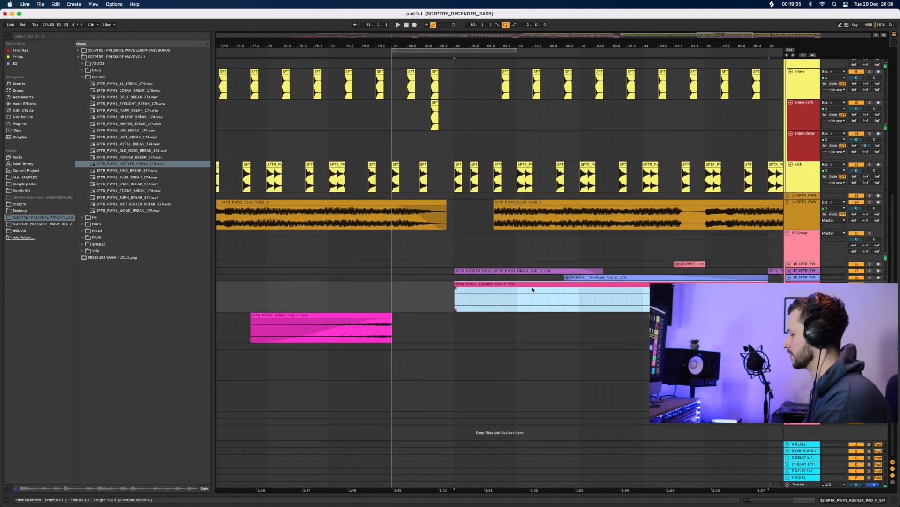
key("Delete")
left_click(790, 271)
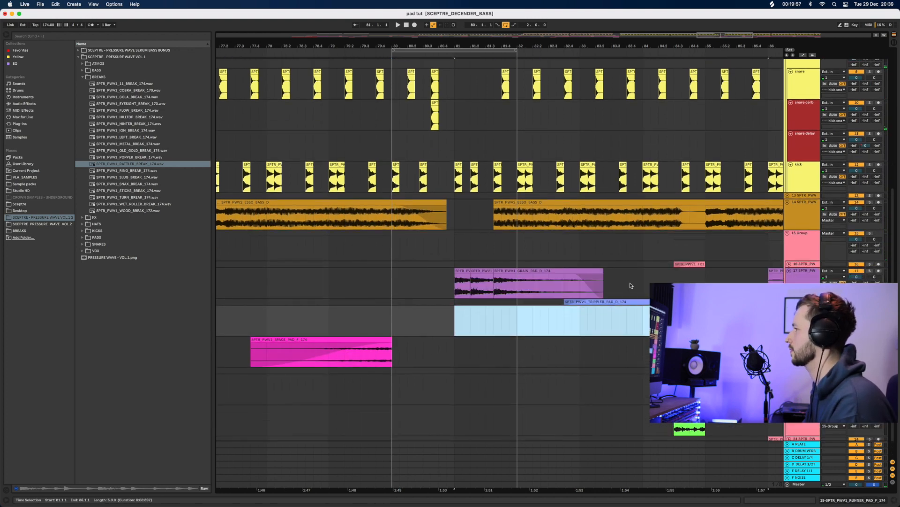
double_click(462, 271)
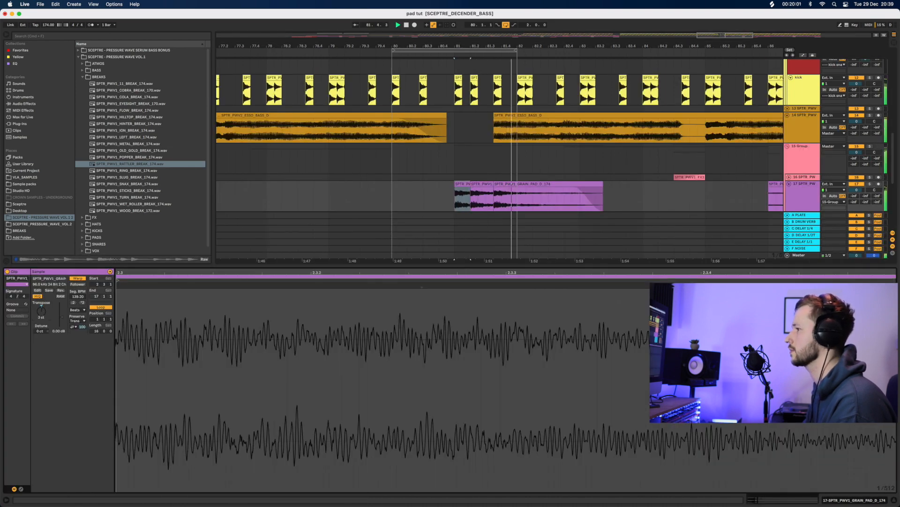
Set the GRAIN_PAD clip's warp mode to Complex Pro and lower its pitch from 3 to 1 semitone
key("Down")
key("space")
key("space")
key("Down")
key("space")
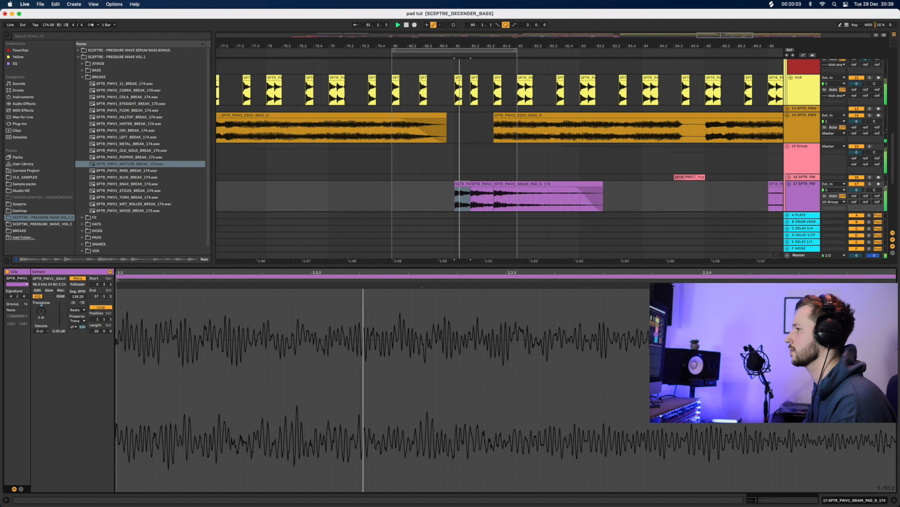
key("space")
key("space")
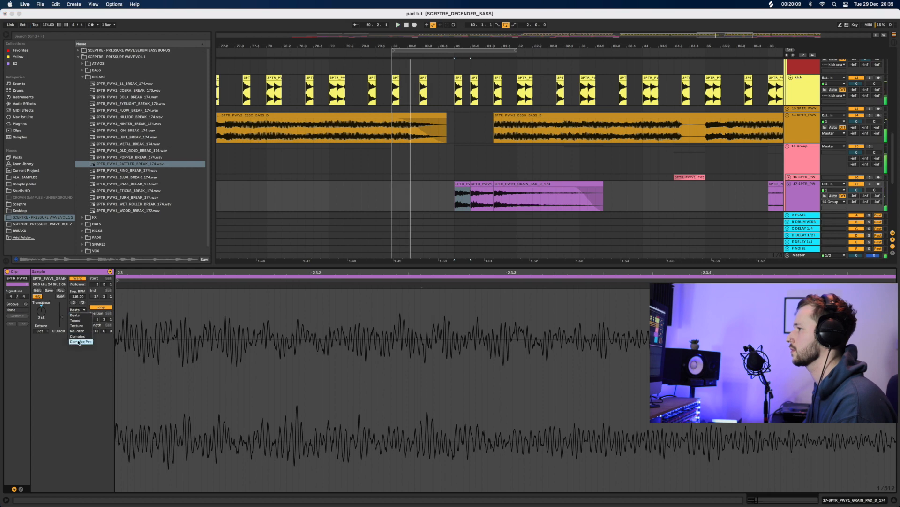
left_click(79, 342)
key("space")
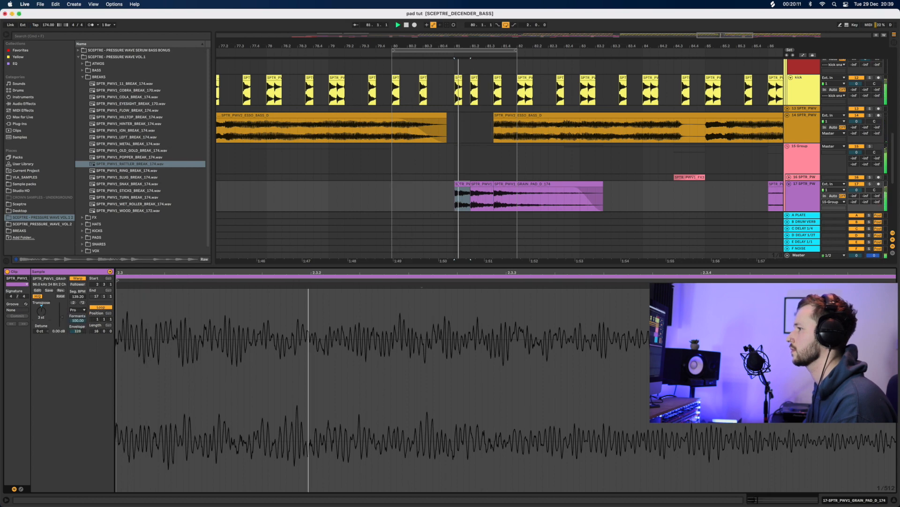
left_click_drag(41, 311, 41, 318)
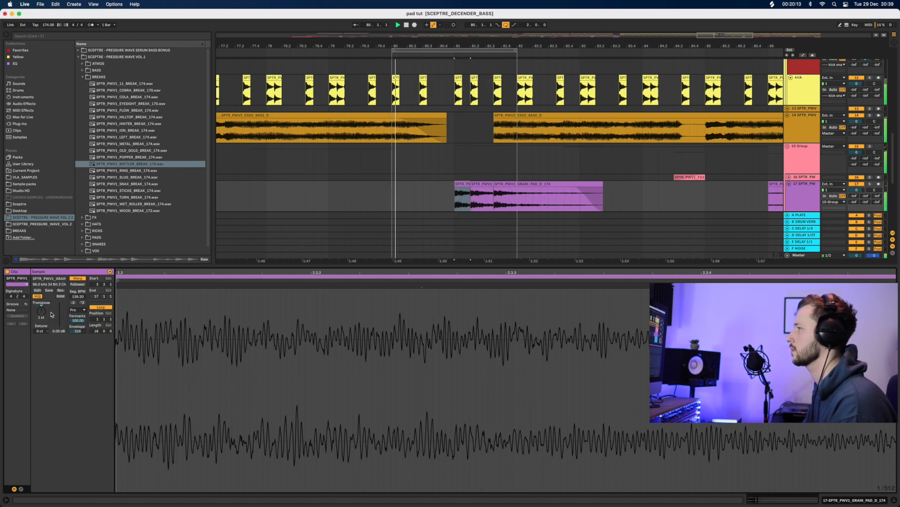
Extend the time selection from 78.3.3 over the break and enlarge the arrangement view
left_click_drag(393, 51, 282, 53)
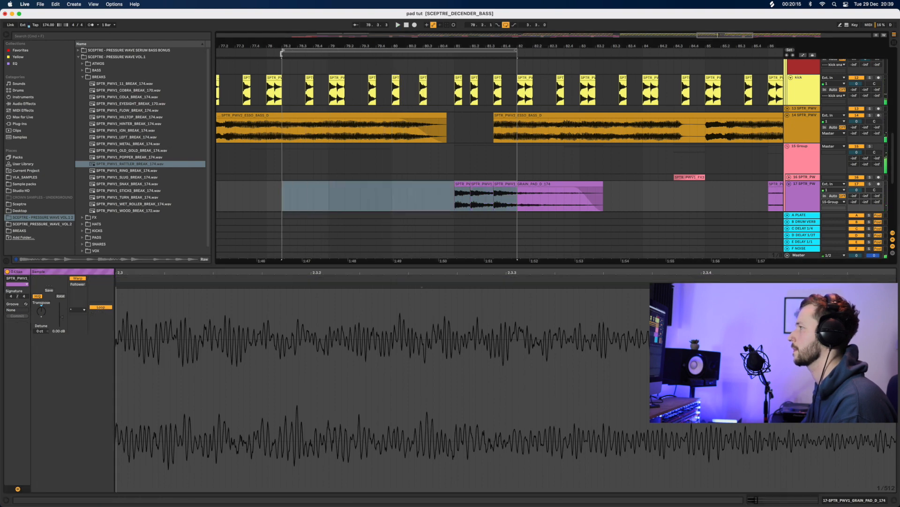
left_click_drag(518, 50, 627, 51)
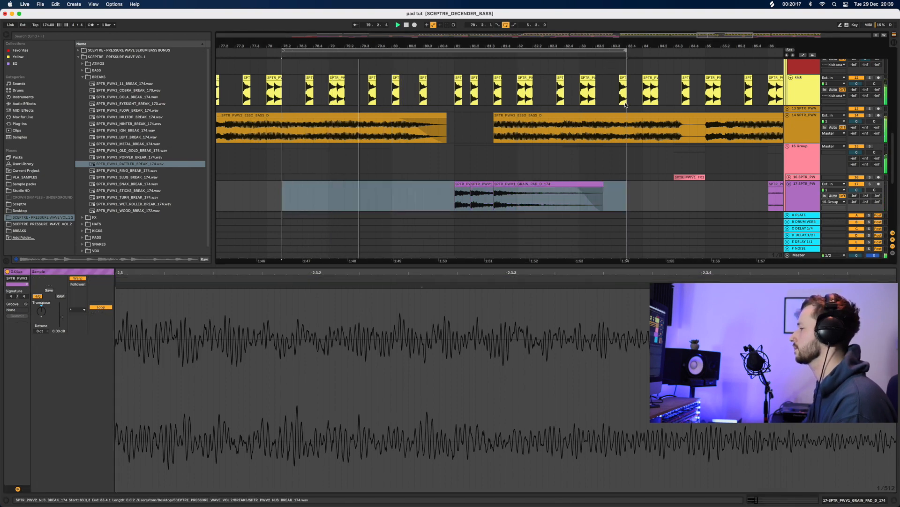
left_click_drag(598, 279, 586, 430)
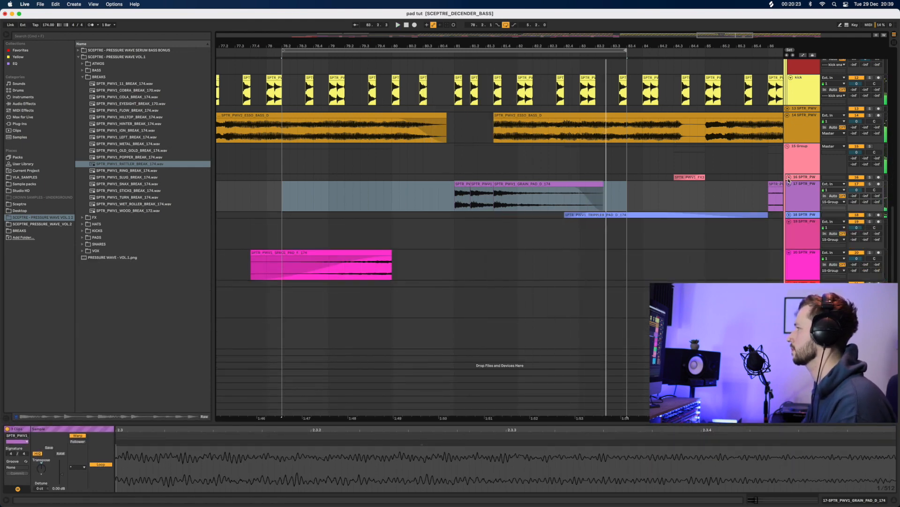
Copy the FX3 clip on track 16 back to around bar 80 and audition it
left_click(789, 177)
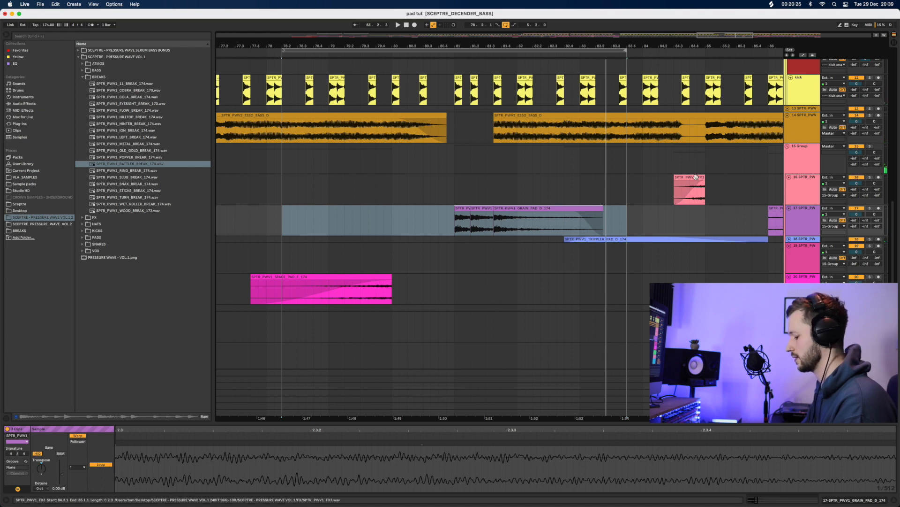
left_click_drag(696, 176, 447, 183)
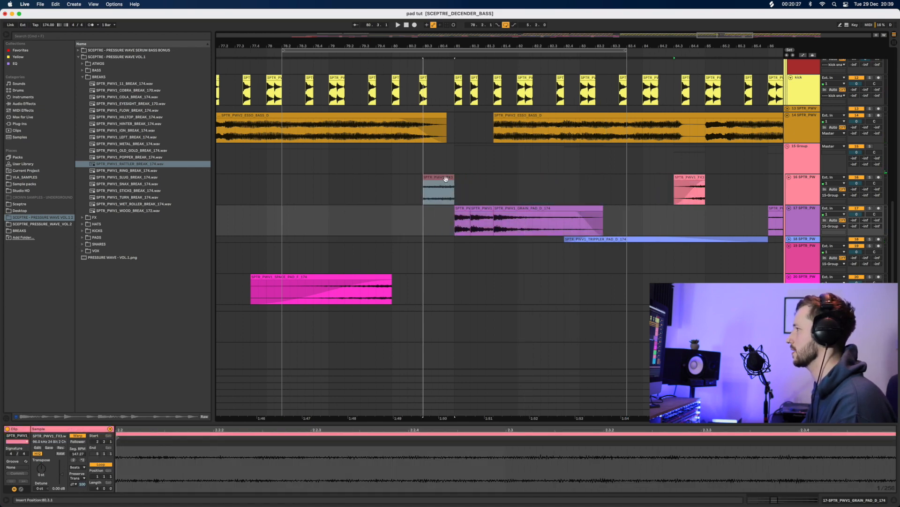
left_click(353, 190)
key("space")
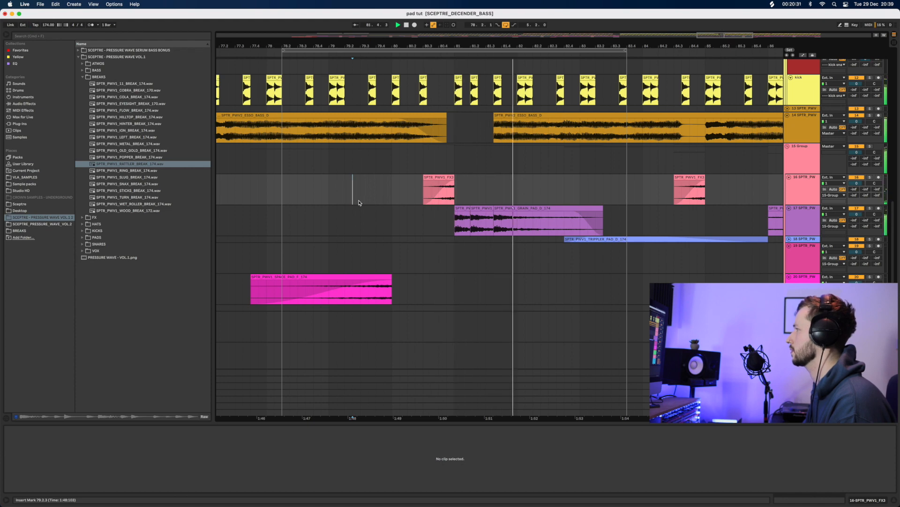
Set the loop to span bars 65 to 97
left_click_drag(626, 51, 660, 14)
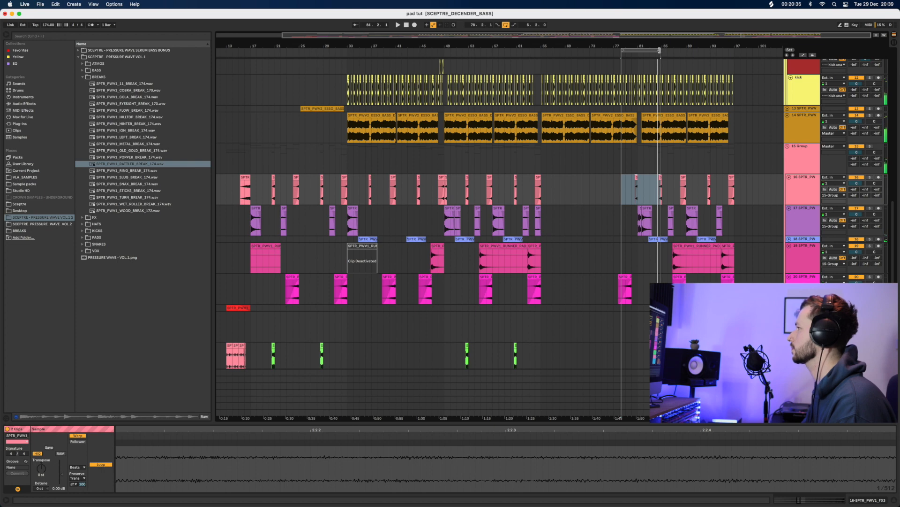
left_click_drag(660, 50, 735, 50)
left_click_drag(623, 51, 542, 51)
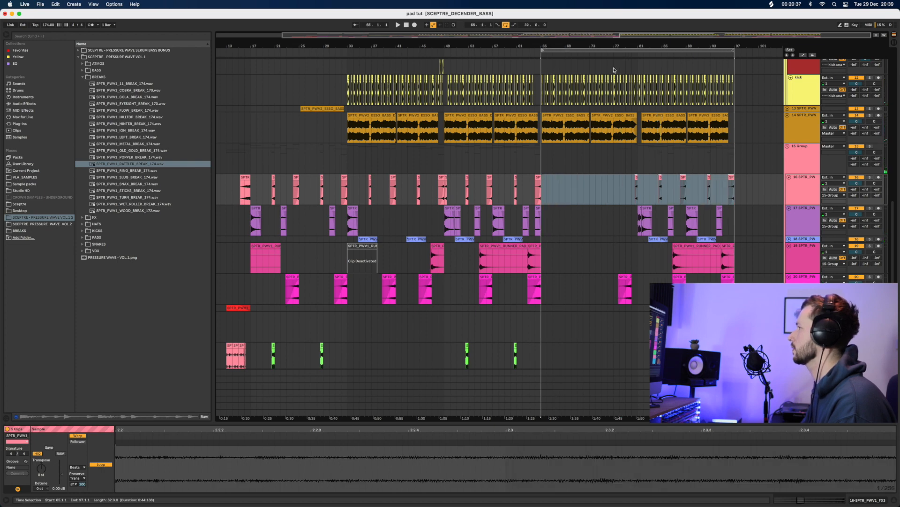
left_click(617, 70)
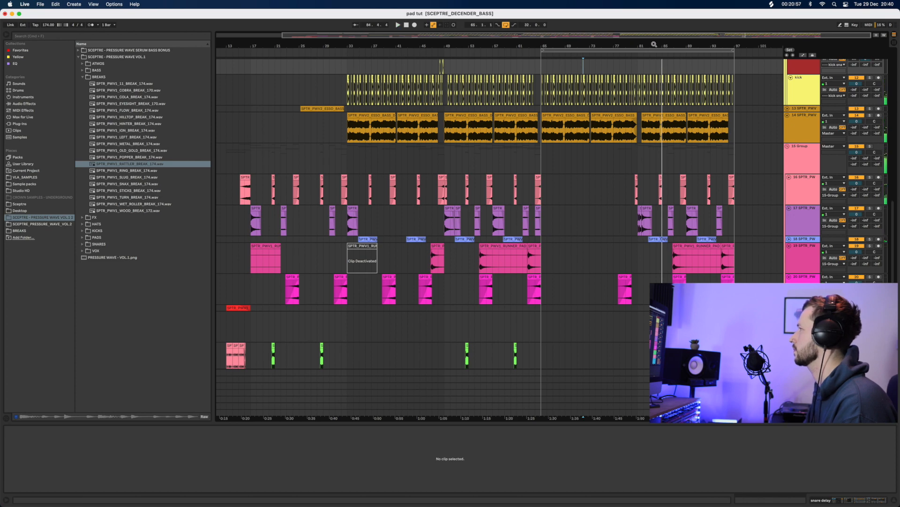
Move the Tripper Pad clip on track 18 earlier to 81.2.3 and audition it
left_click_drag(655, 44, 529, 63)
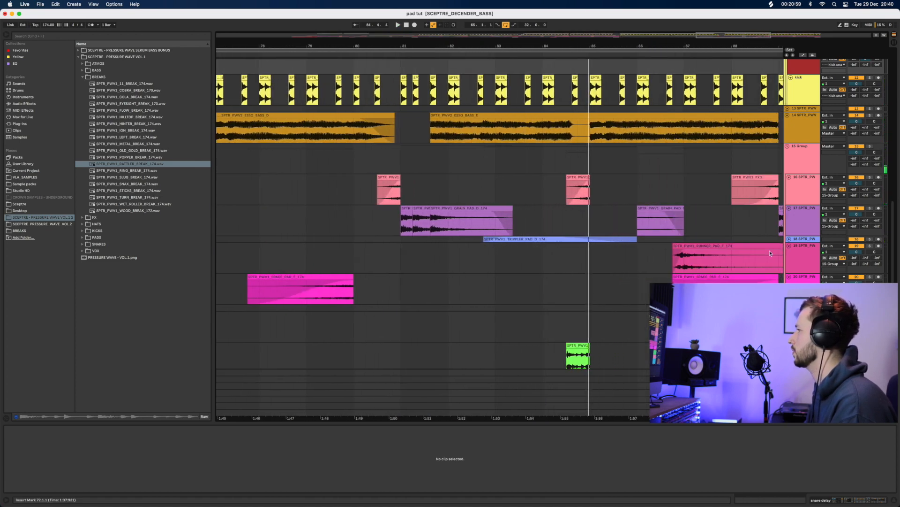
left_click(789, 239)
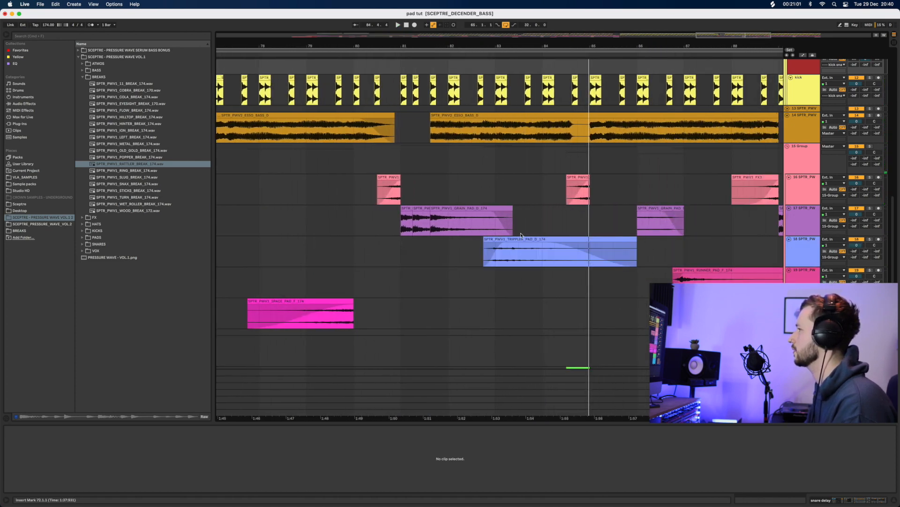
left_click_drag(512, 248, 447, 250)
left_click(348, 249)
key("space")
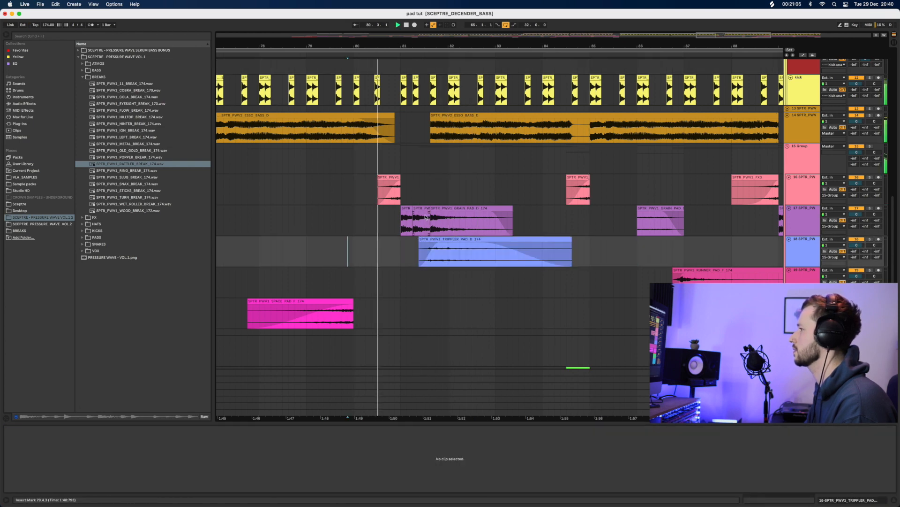
Lengthen the Grain Pad clip so it ends at 84.3.1
left_click(440, 208)
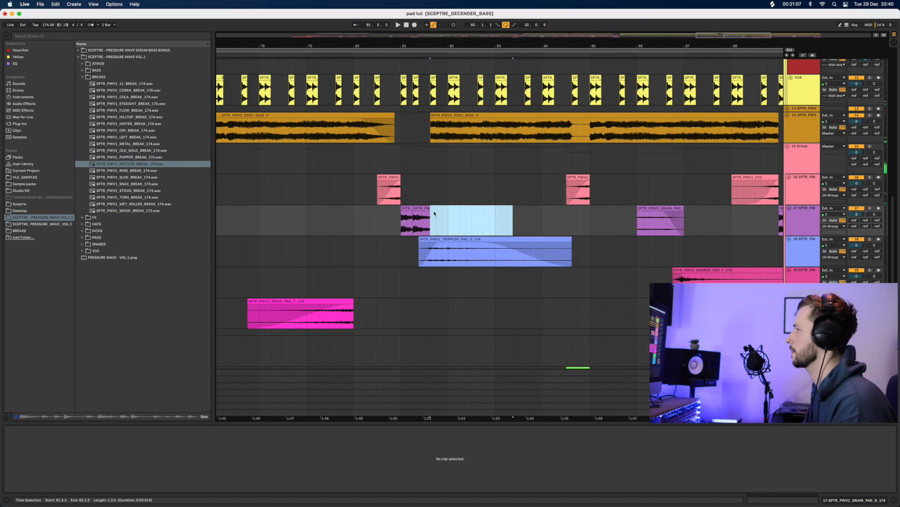
left_click_drag(429, 209, 583, 208)
left_click(366, 257)
key("space")
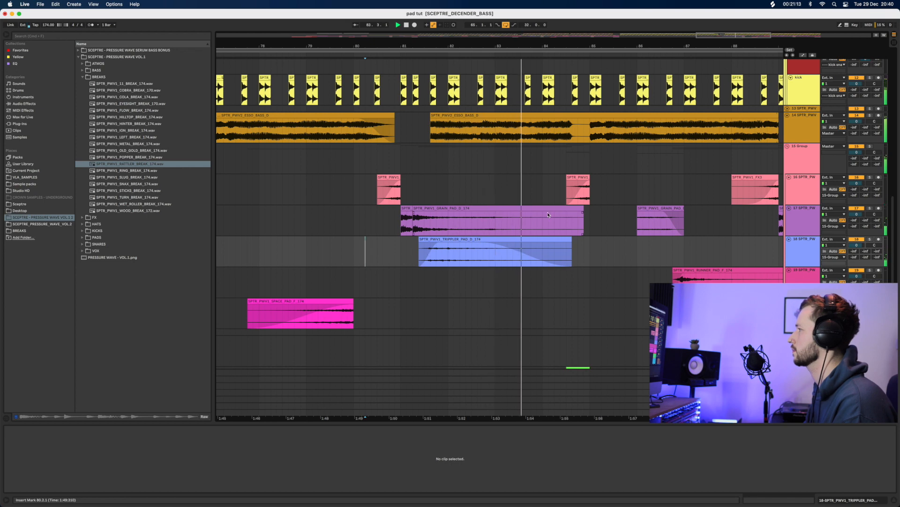
left_click(565, 210)
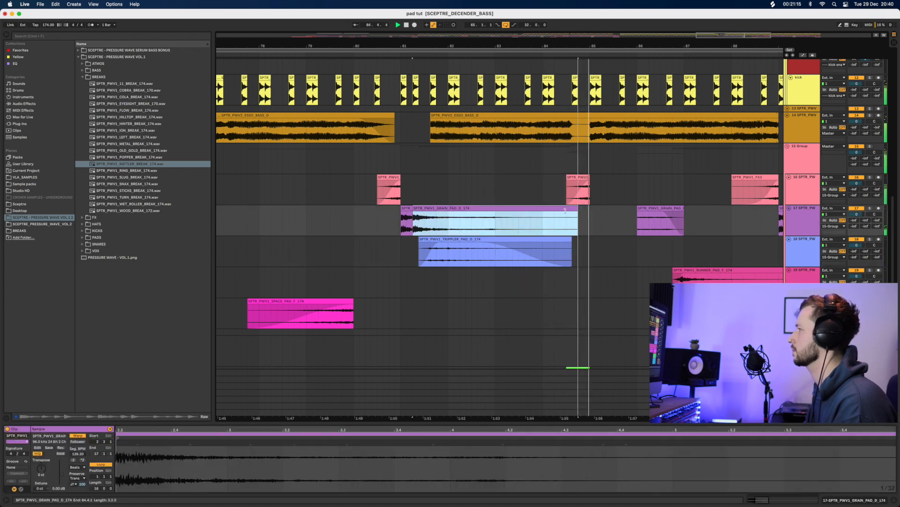
left_click_drag(565, 211, 566, 211)
key("space")
Zoom out to the whole arrangement with the clip detail view hidden
left_click_drag(508, 46, 508, 40)
left_click_drag(390, 221, 412, 219)
key("space")
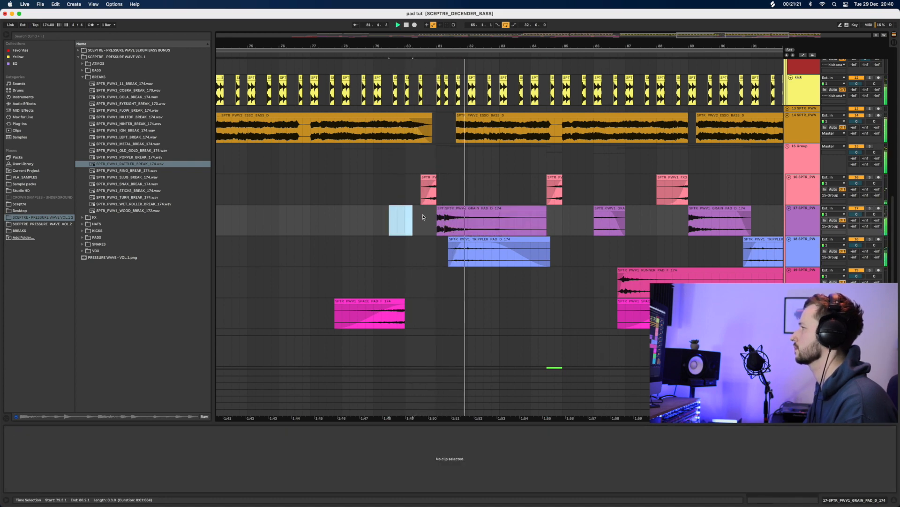
left_click_drag(457, 46, 457, 38)
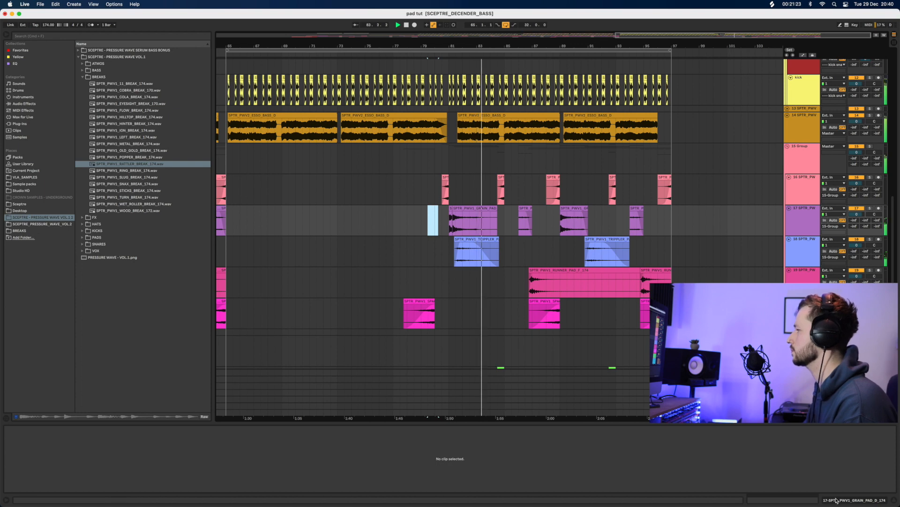
left_click(897, 501)
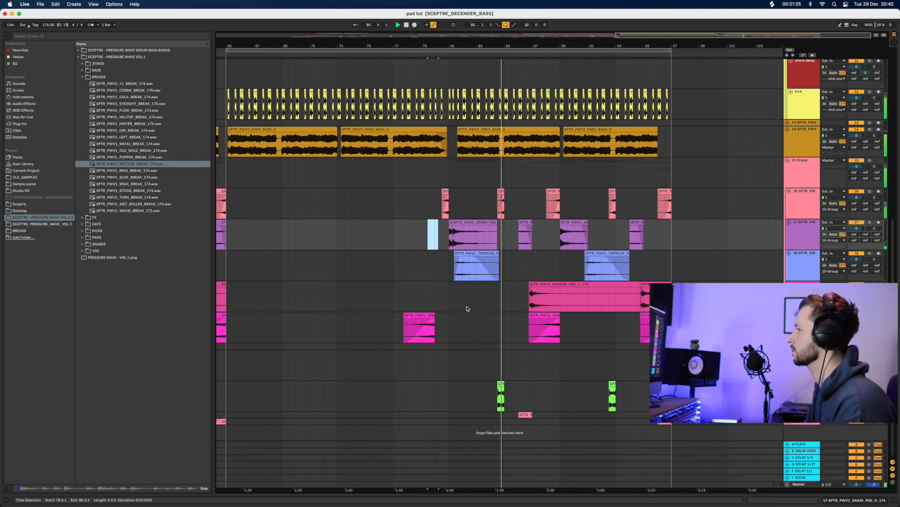
left_click_drag(423, 43, 423, 28)
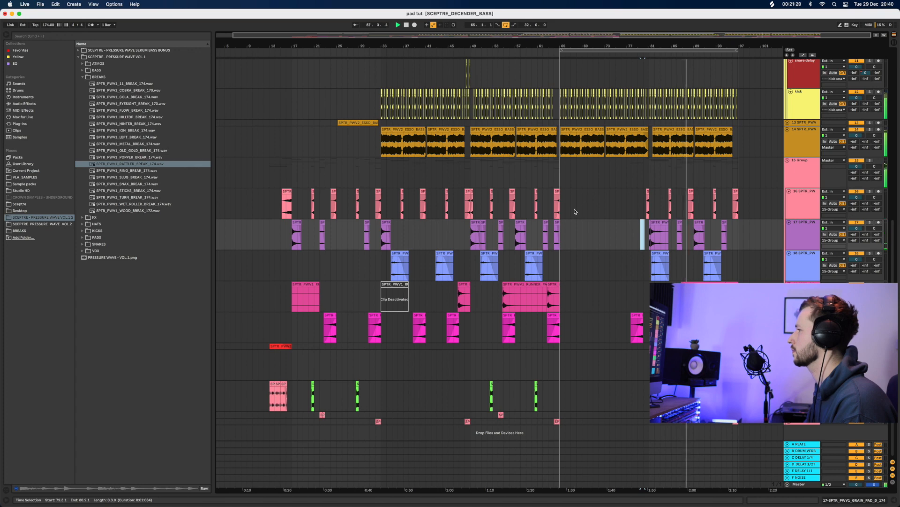
Zoom in around bar 49 and audition the arrangement from bar 48
left_click_drag(469, 40, 470, 85)
left_click(404, 192, "shift")
key("space")
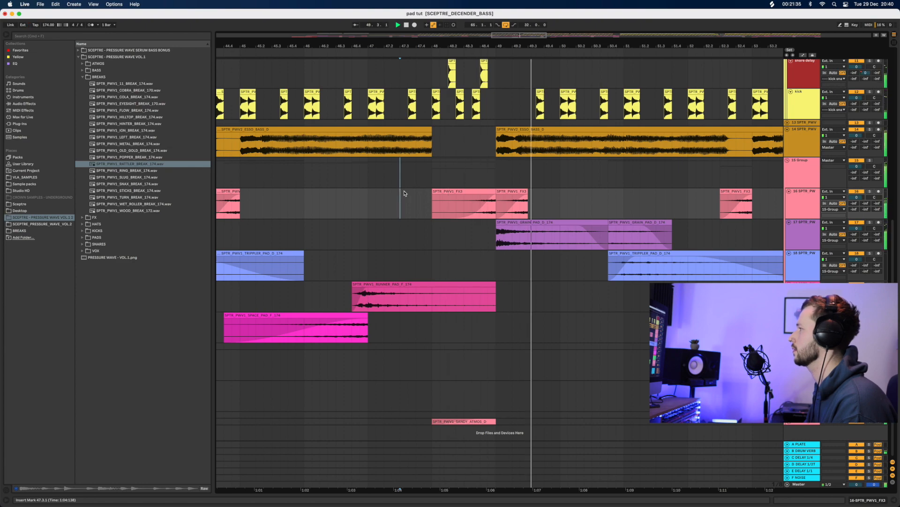
left_click_drag(479, 45, 370, 7)
scroll(458, 103, "up", 3)
scroll(457, 103, "up", 5)
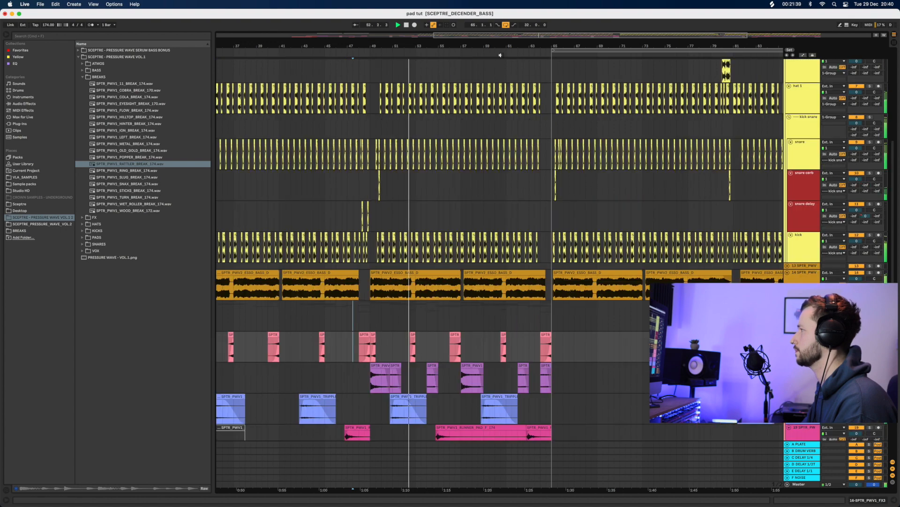
left_click_drag(506, 45, 506, 28)
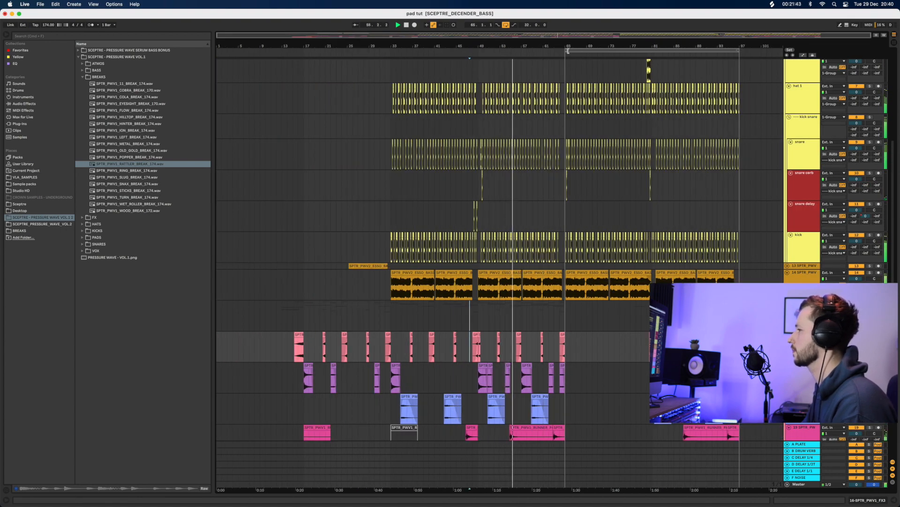
Move the loop start back to bar 29 and play from bar 25
key("space")
left_click_drag(568, 51, 373, 87)
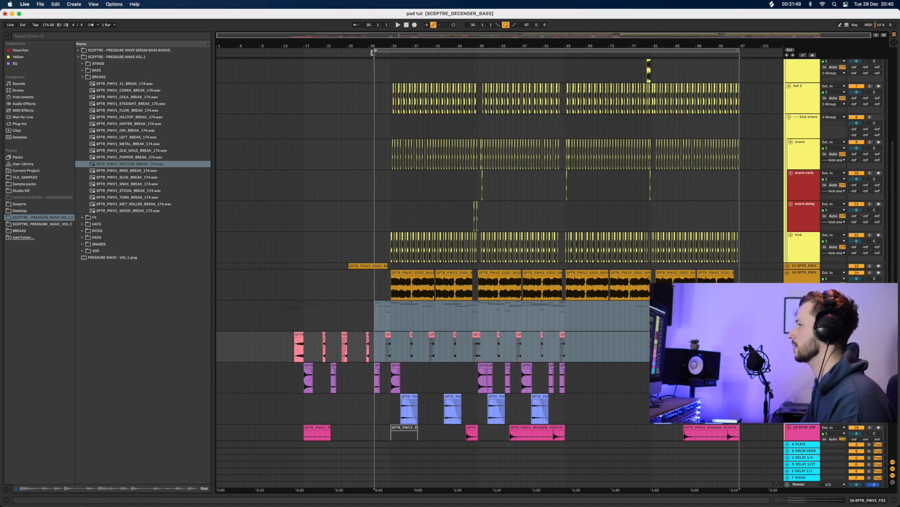
left_click_drag(373, 52, 369, 53)
left_click(353, 191)
key("space")
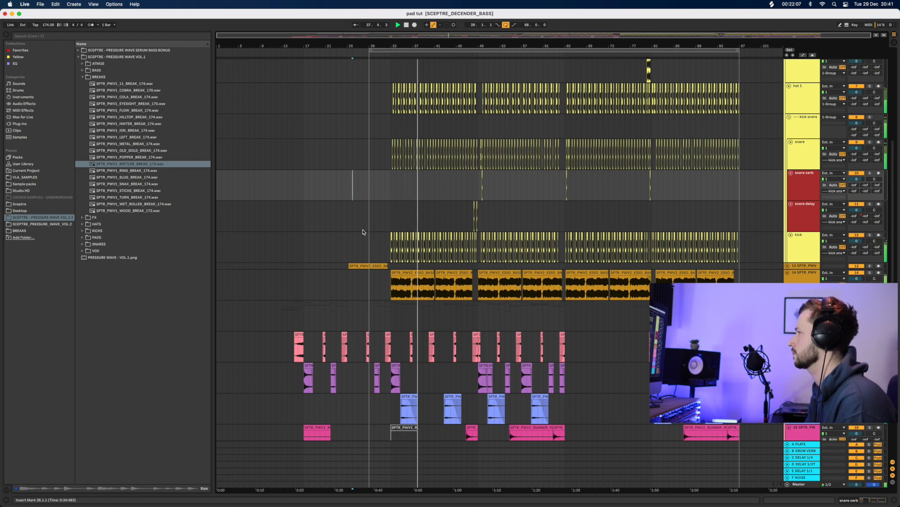
scroll(453, 360, "up", 2)
scroll(453, 359, "up", 6)
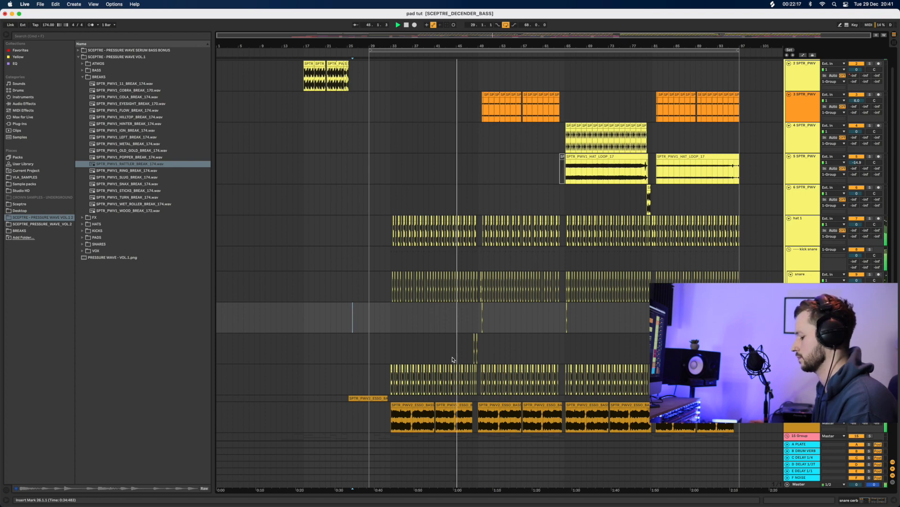
key("a")
scroll(452, 276, "up", 2)
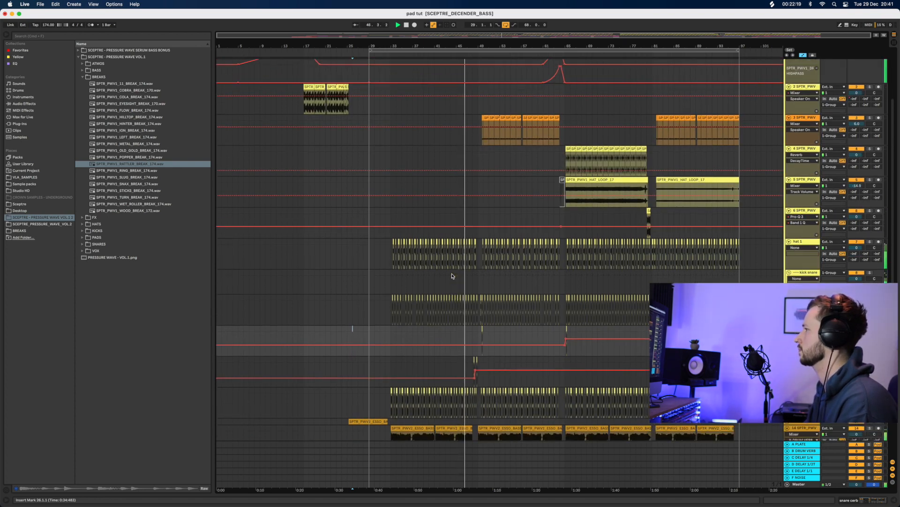
scroll(452, 276, "up", 1)
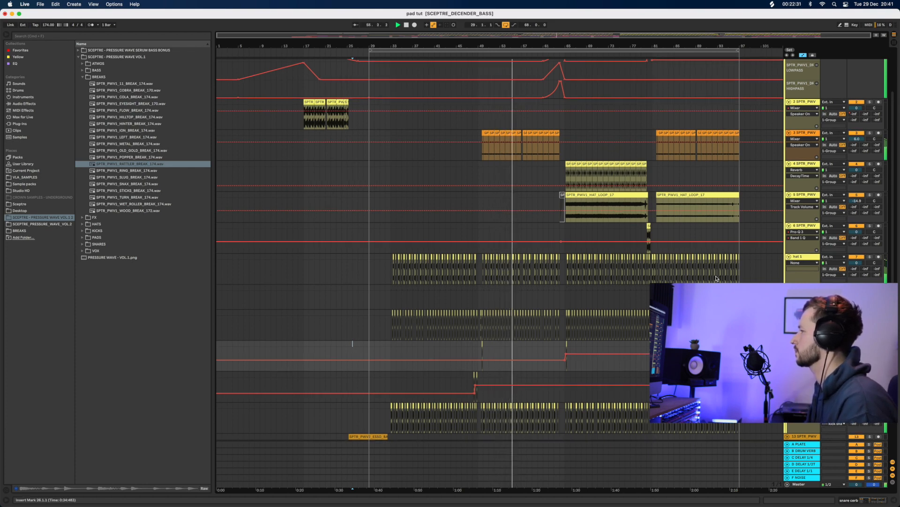
scroll(717, 279, "up", 1)
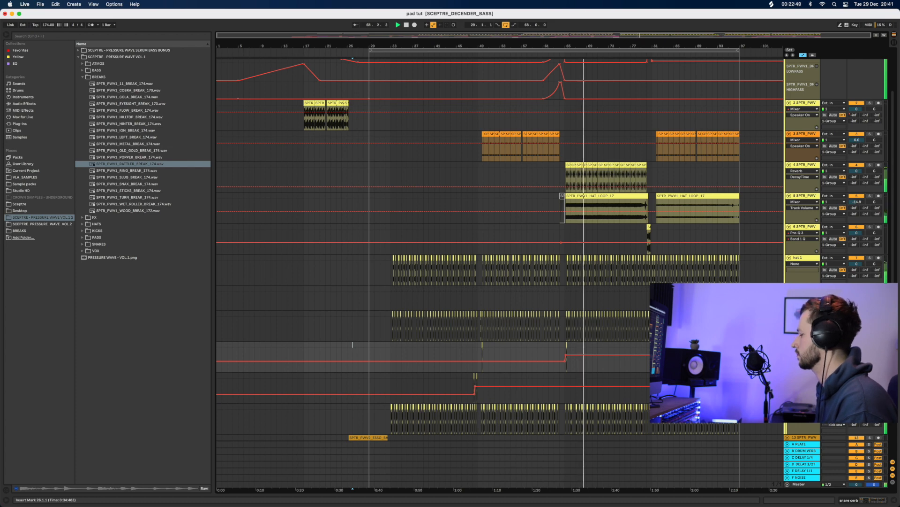
left_click(859, 172)
left_click_drag(856, 170, 856, 169)
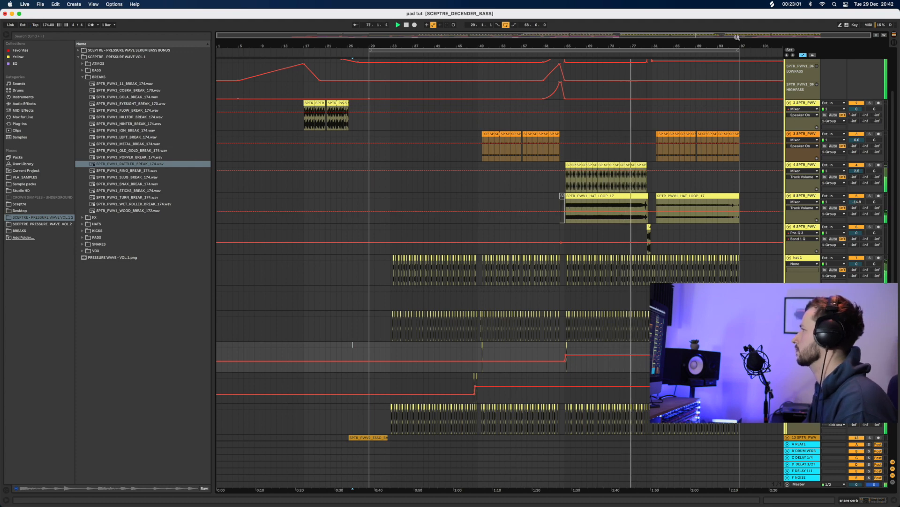
left_click_drag(738, 49, 750, 49)
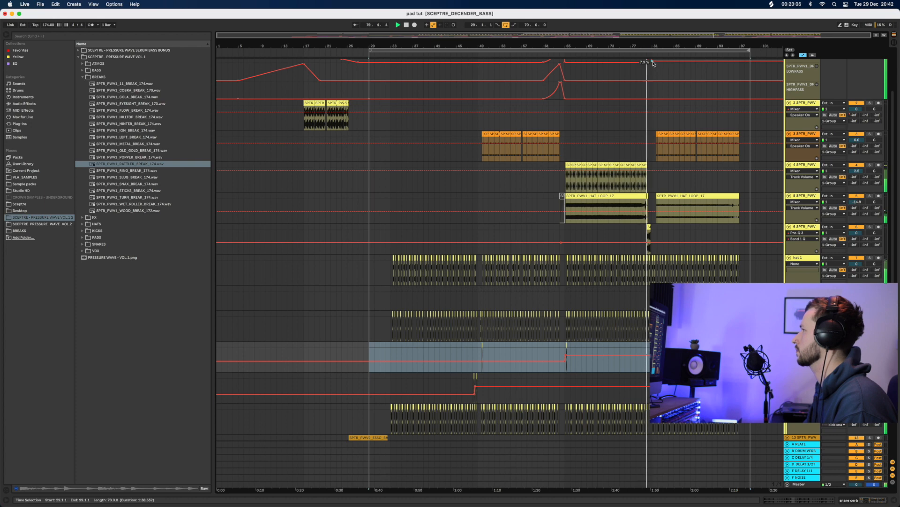
scroll(654, 90, "up", 3)
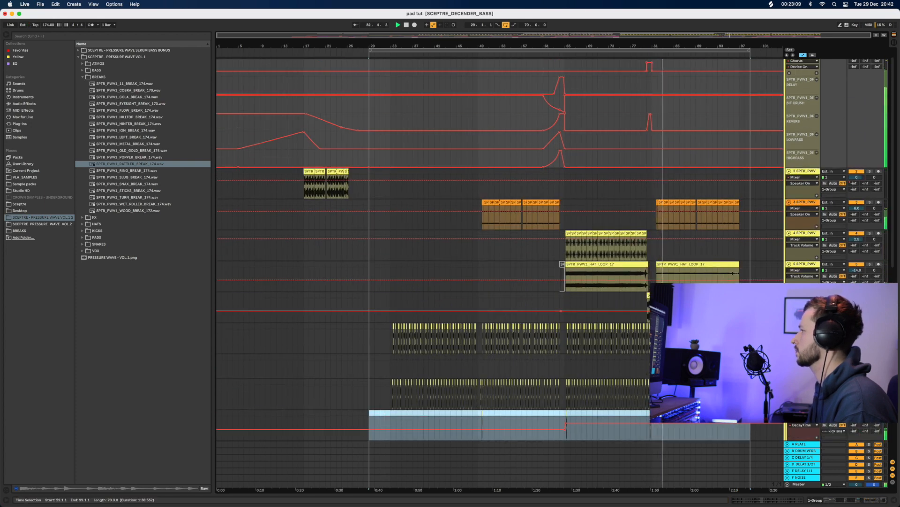
scroll(500, 187, "up", 1)
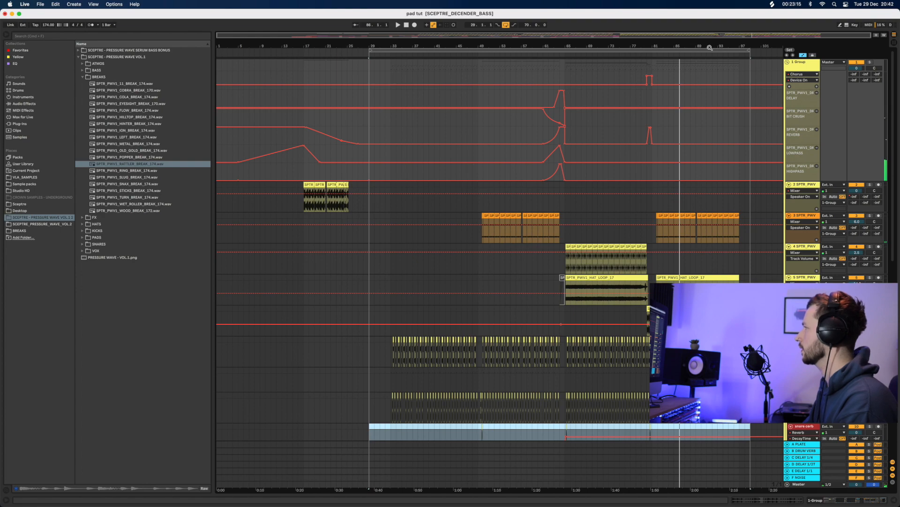
Insert a new empty audio track below the RATTLER_BREAK_174 track
left_click_drag(710, 47, 708, 89)
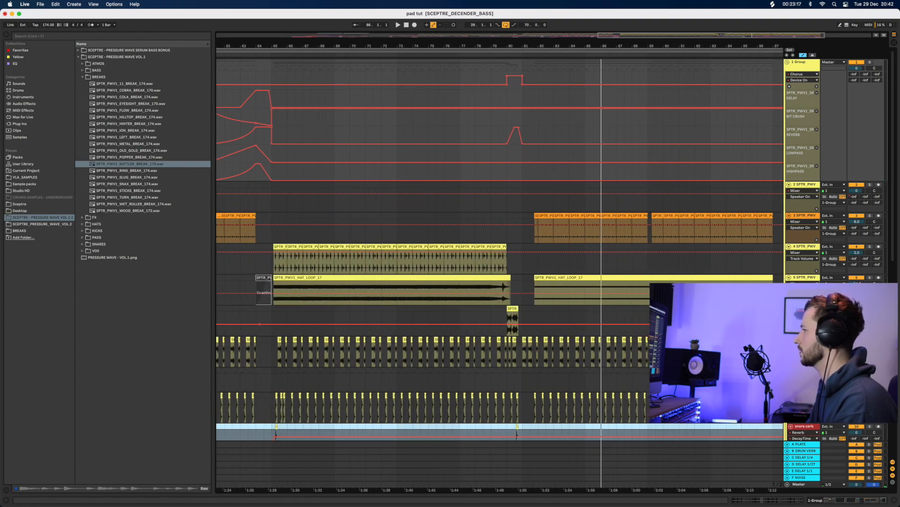
left_click(804, 309)
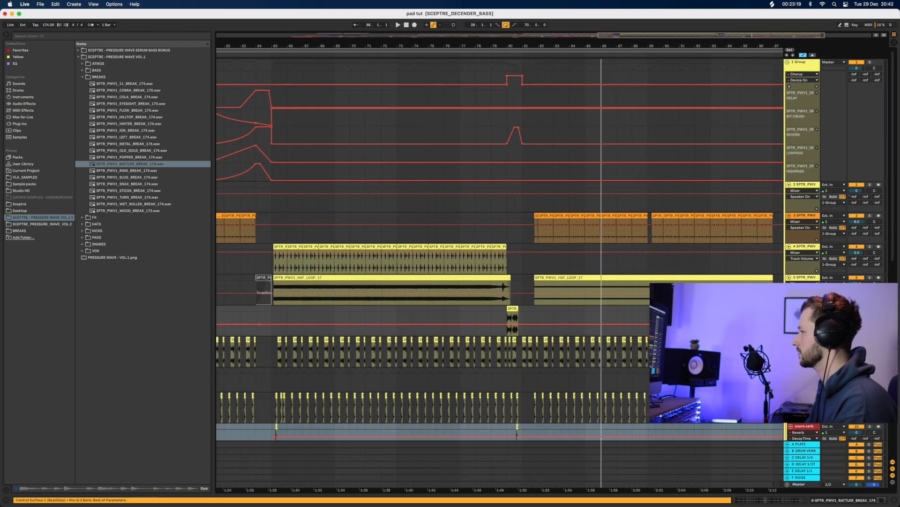
key("super+t")
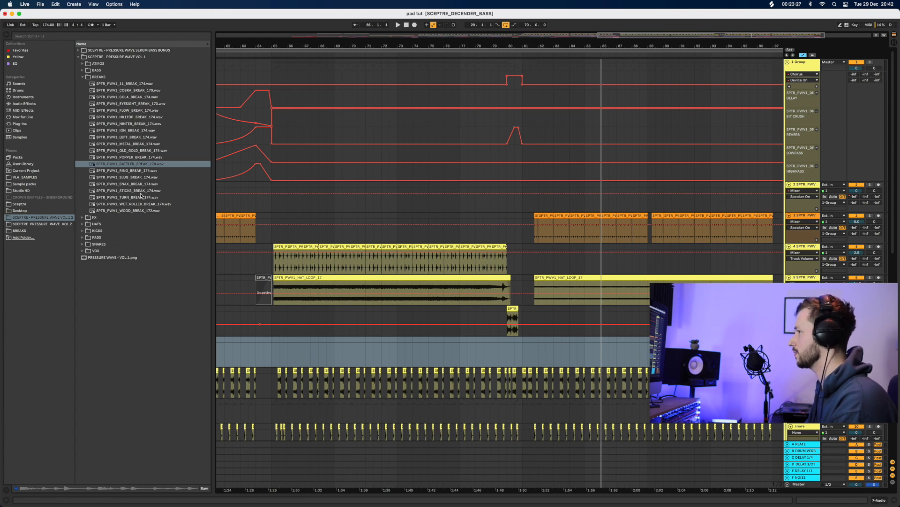
Place SPTR_PWV1_STICKS_BREAK_174 on the new track at bar 81 and pick Pro-Q 3 for it
left_click(143, 165)
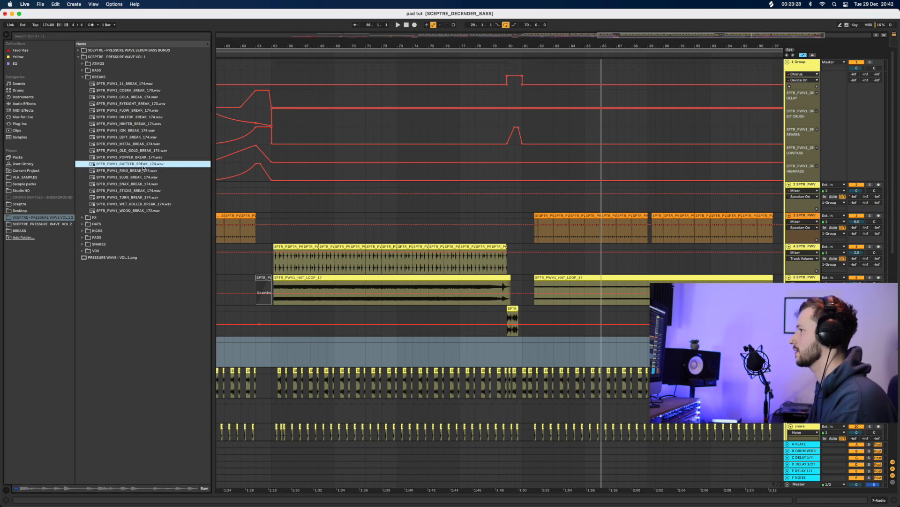
left_click(143, 192)
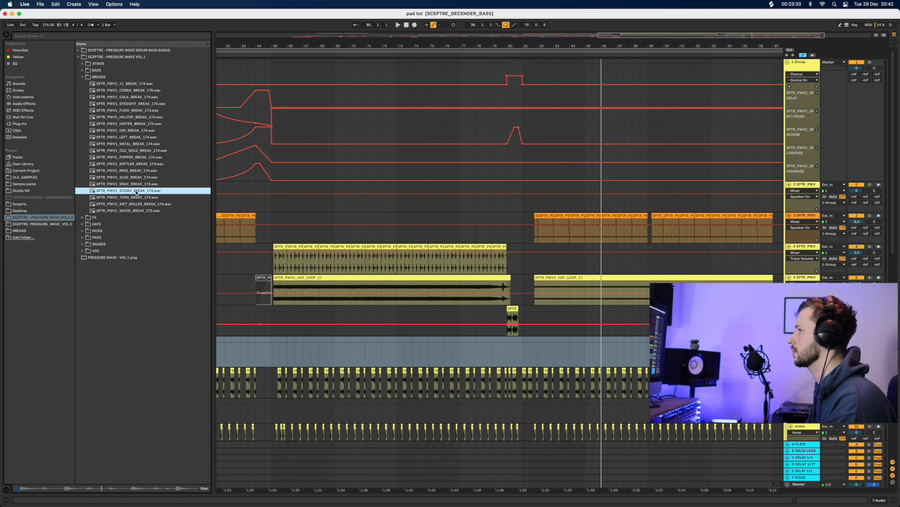
left_click_drag(135, 191, 526, 359)
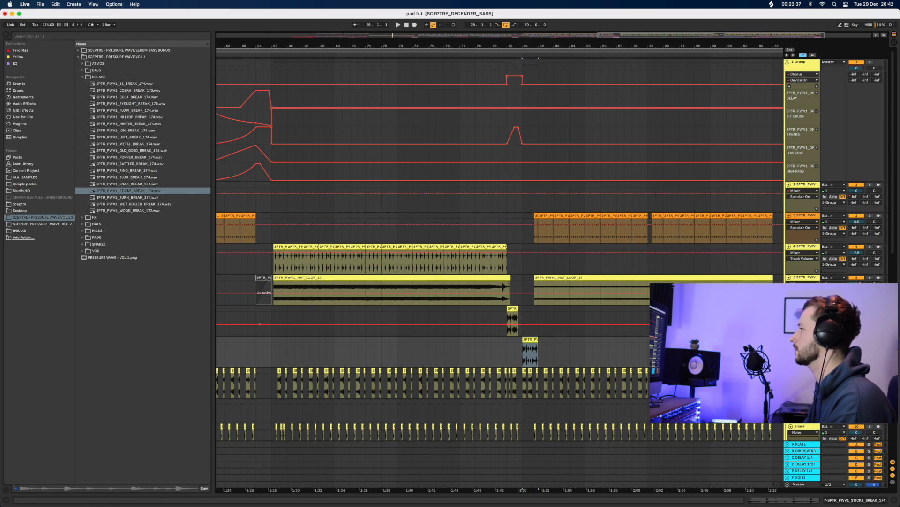
key("plus")
key("plus")
key("plus")
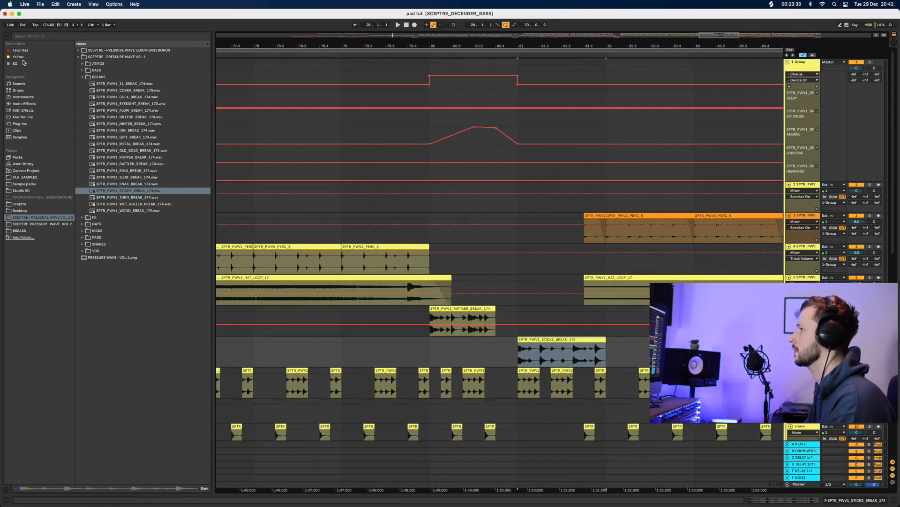
left_click(15, 63)
left_click(98, 59)
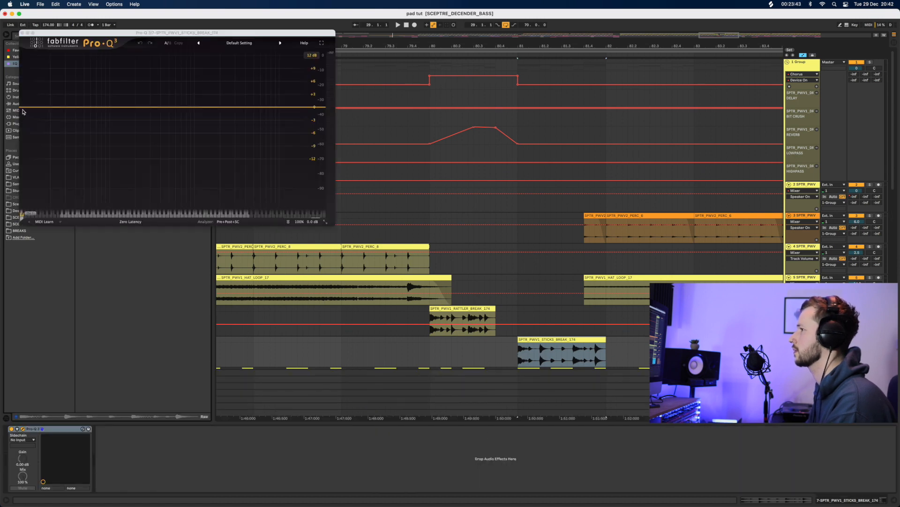
Add a Pro-Q 3 low-cut band to the sticks break and audition it
left_click_drag(23, 111, 168, 111)
key("space")
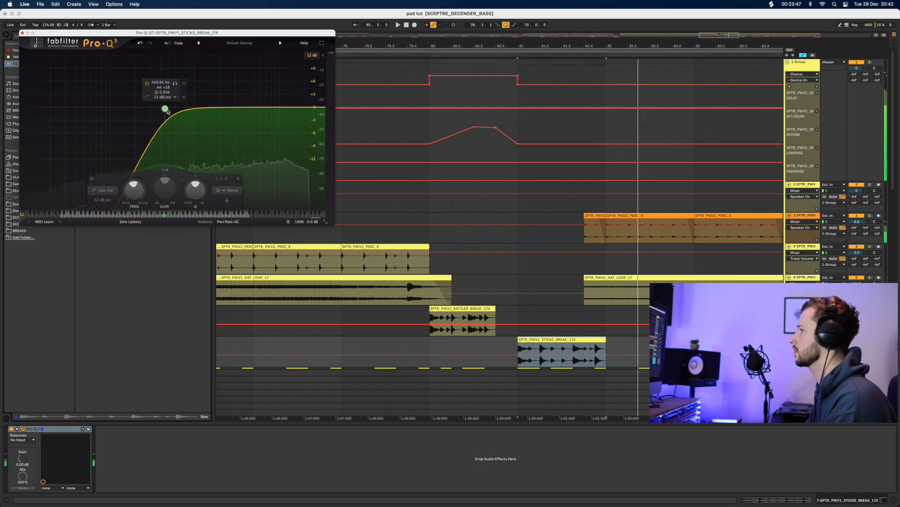
left_click(894, 499)
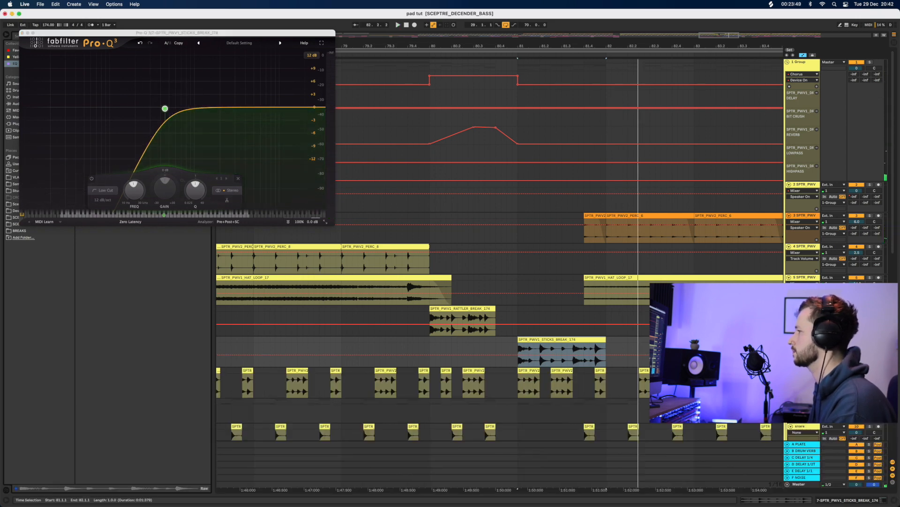
key("space")
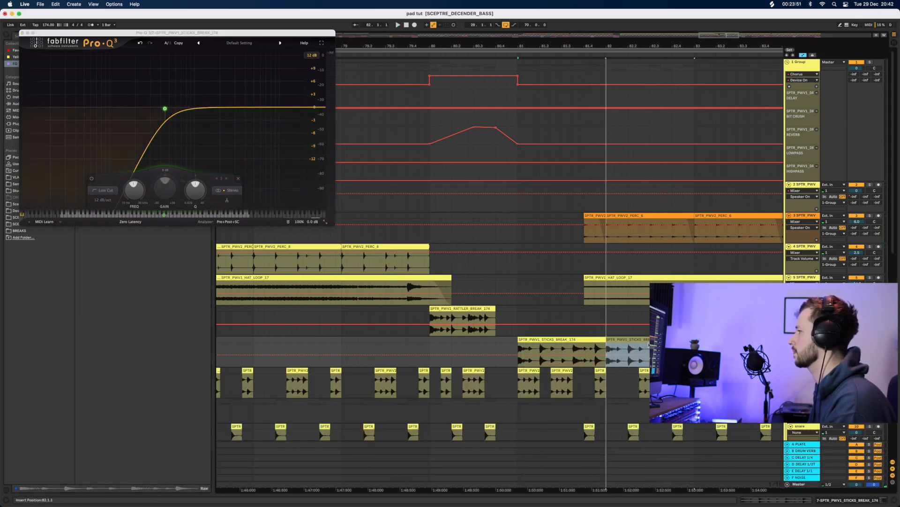
Move the STICKS clip one bar later to bar 82 and audition it
left_click_drag(560, 339, 648, 339)
key("space")
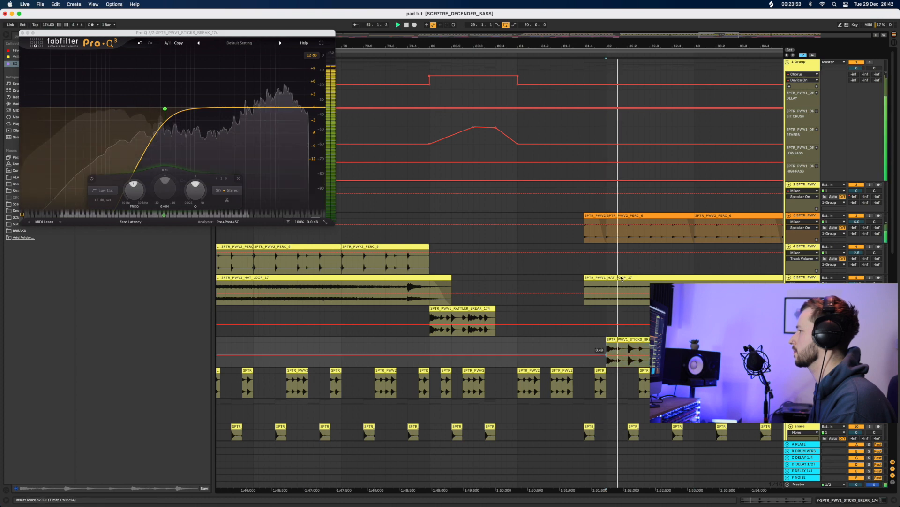
key("space")
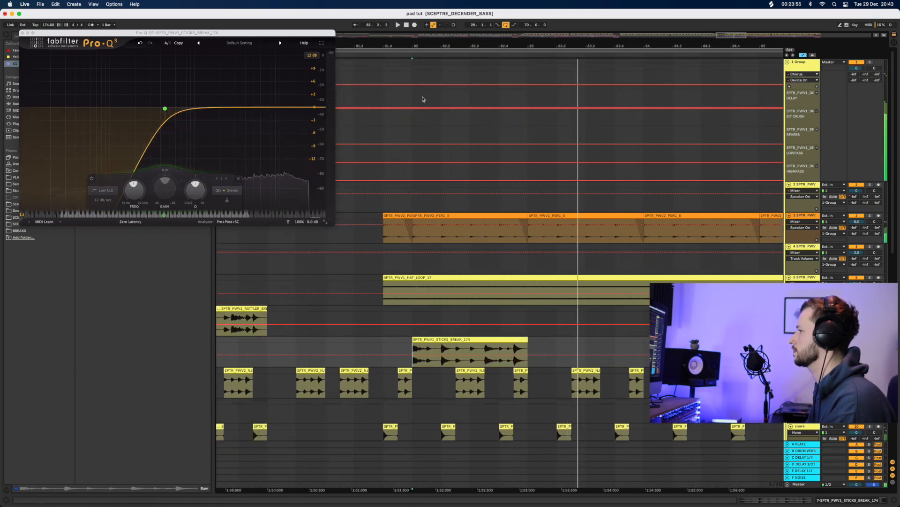
scroll(426, 308, "down", 3)
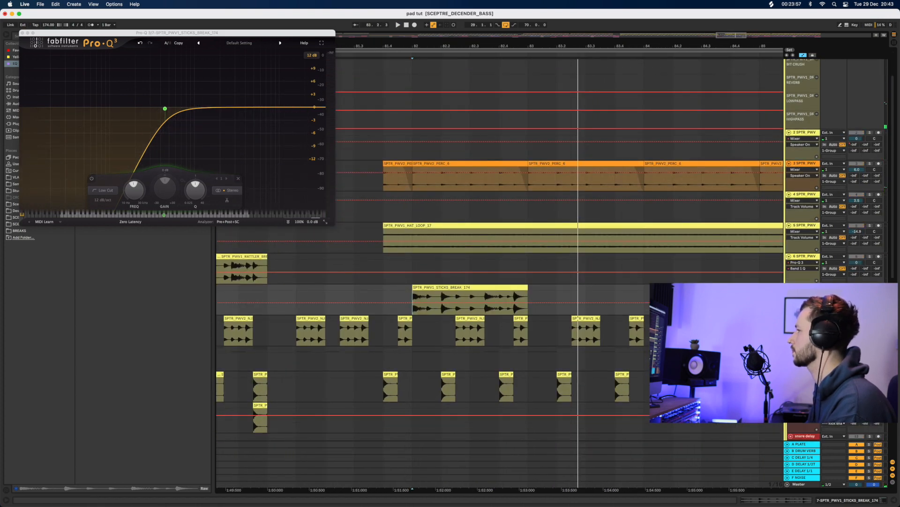
key("space")
key("space")
left_click(419, 322)
key("space")
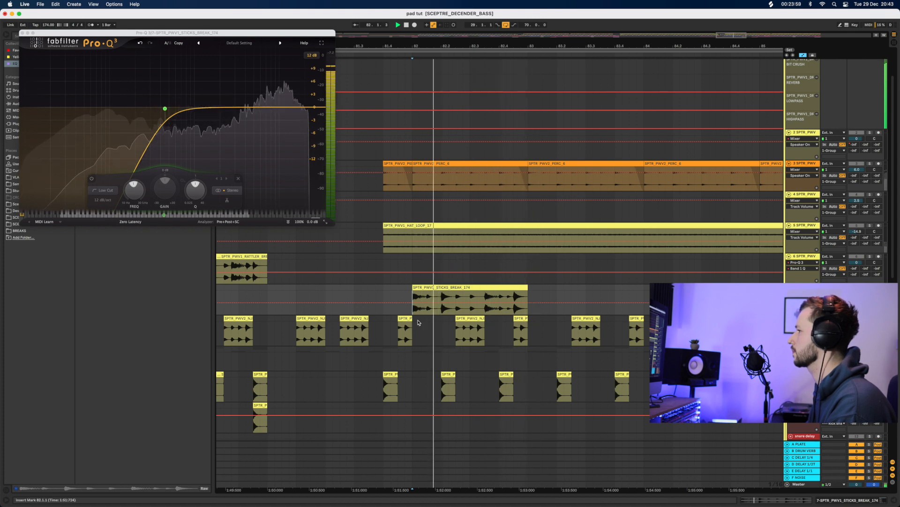
key("space")
Chop the 82.2.1–82.3.2 slice and move it later to 82.4.2
left_click_drag(442, 270, 528, 287)
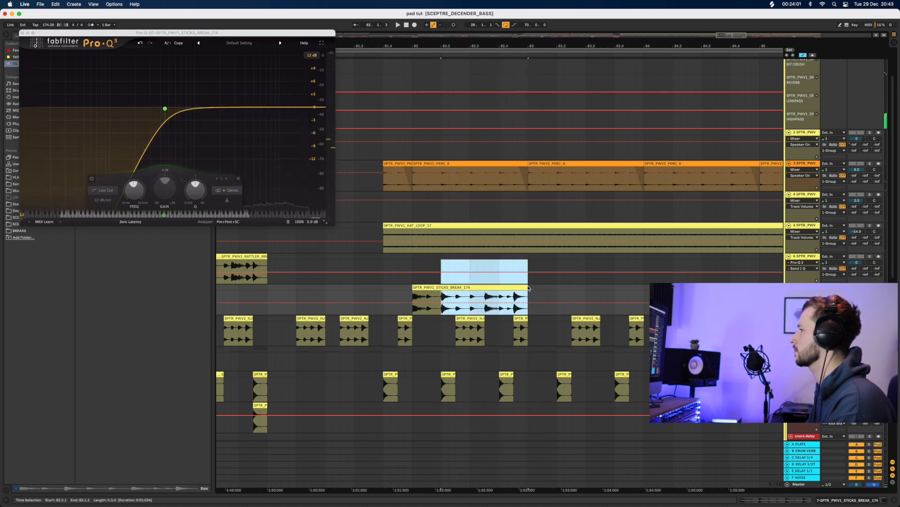
left_click_drag(442, 300, 478, 300)
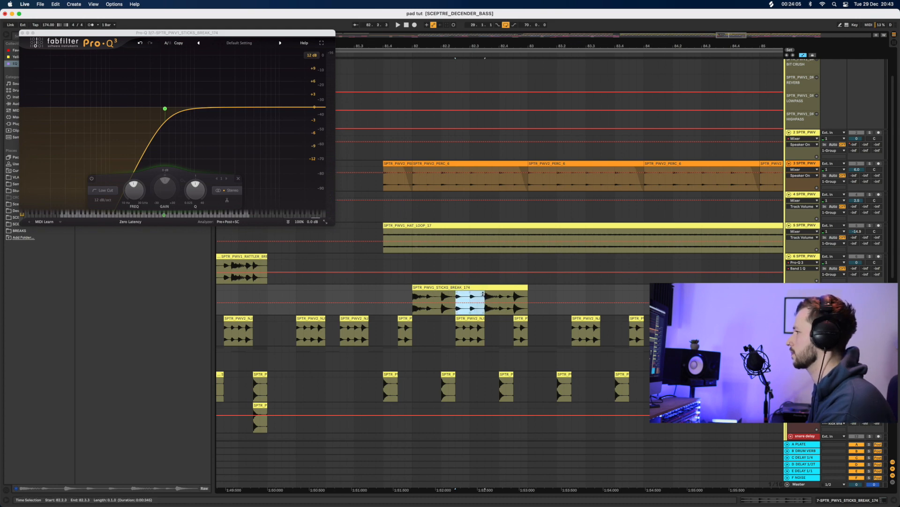
scroll(440, 351, "down", 2)
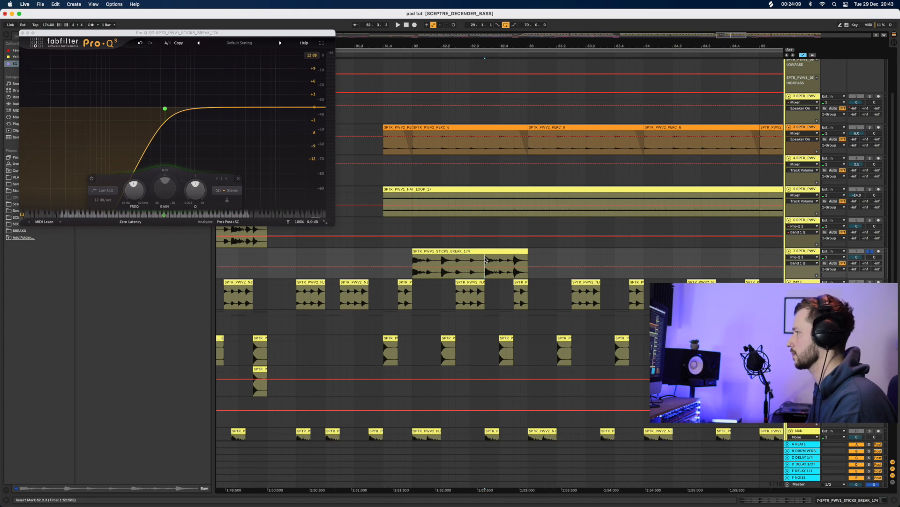
mouse_move(488, 252)
left_mouse_down()
mouse_move(517, 260)
mouse_move(505, 260)
left_mouse_up()
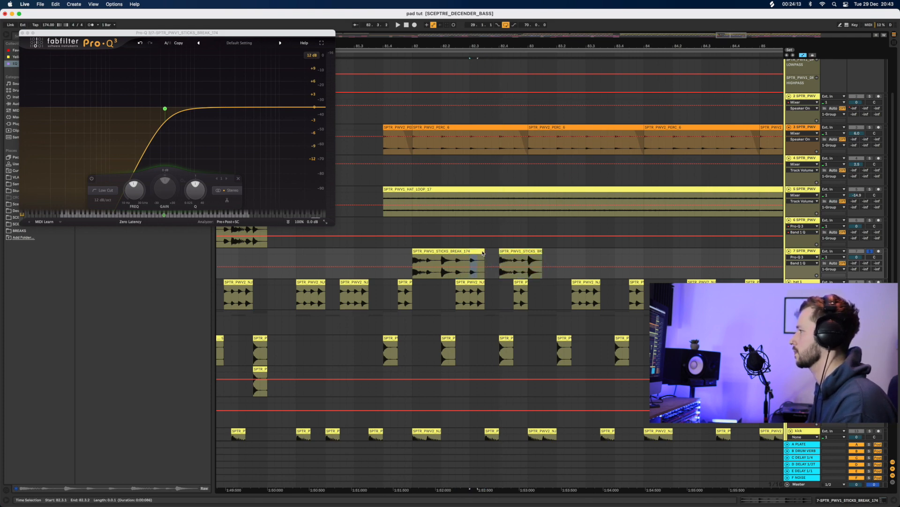
left_click(410, 258)
key("space")
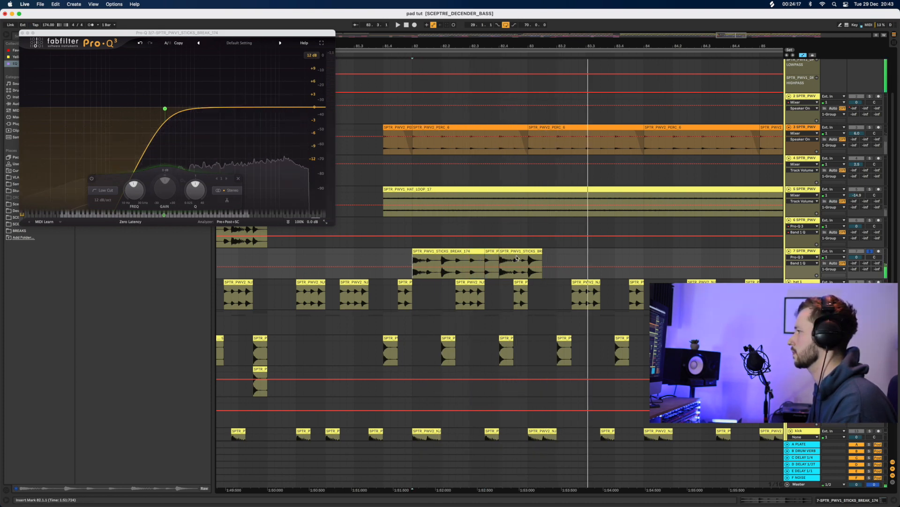
key("space")
key("space")
Move the short end slice from bar 83 to 82.4.2 and audition the rearranged break
left_click_drag(529, 262, 502, 260)
key("space")
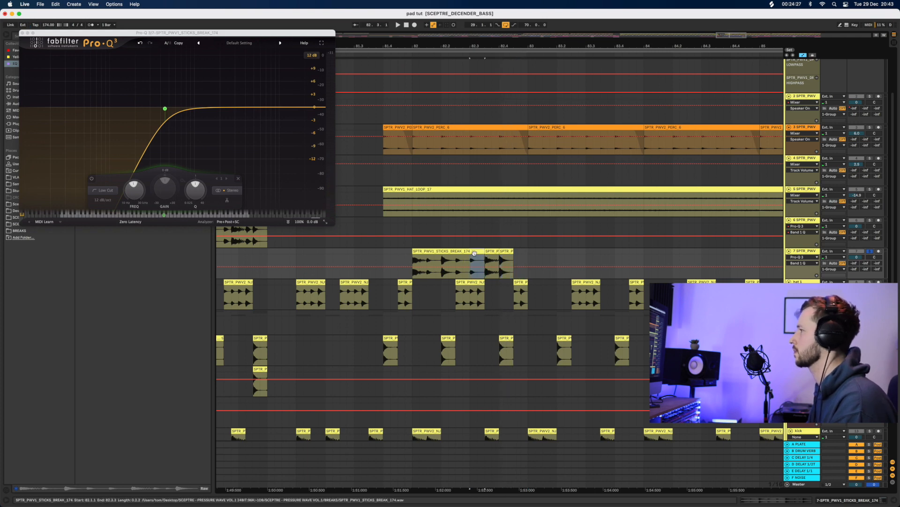
left_click_drag(475, 253, 526, 256)
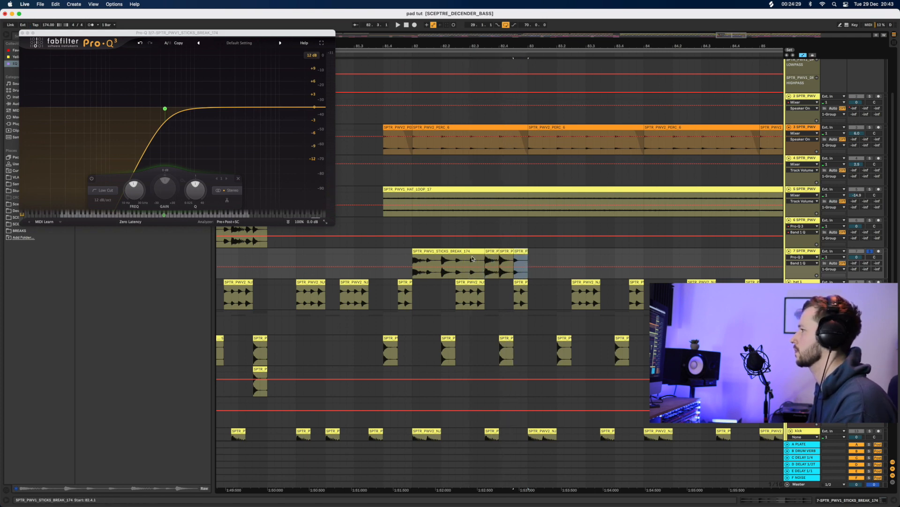
left_click(413, 253)
key("space")
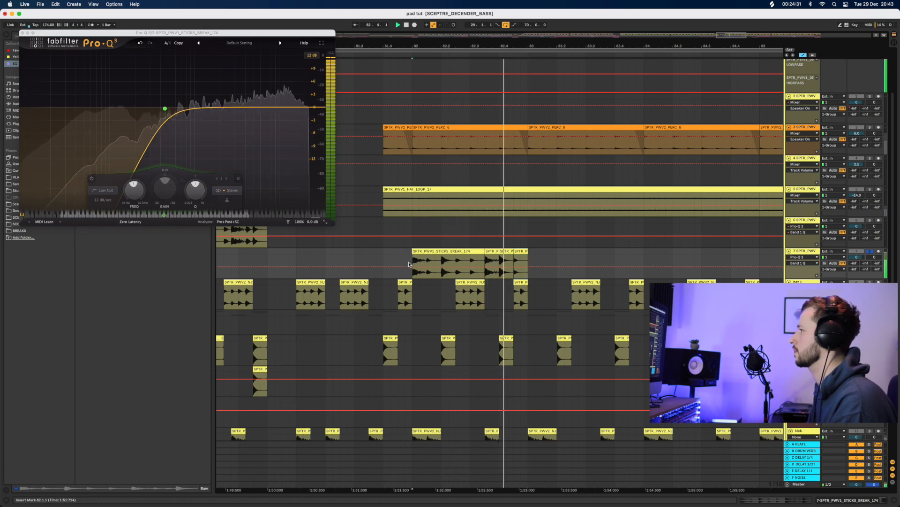
key("space")
Repeat the whole chopped bar three more times with Cmd+D
left_click_drag(536, 253, 483, 258)
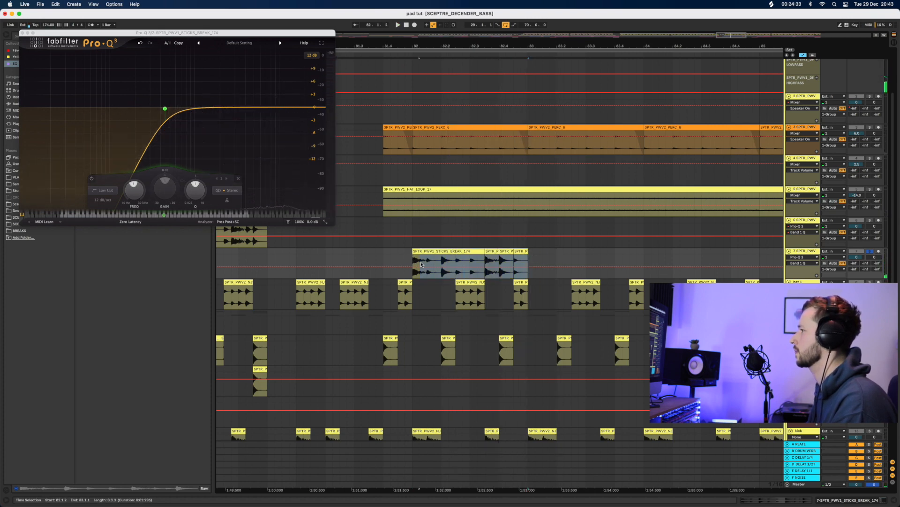
left_click_drag(416, 265, 415, 265)
key("super+d")
key("super+d")
key("super+d")
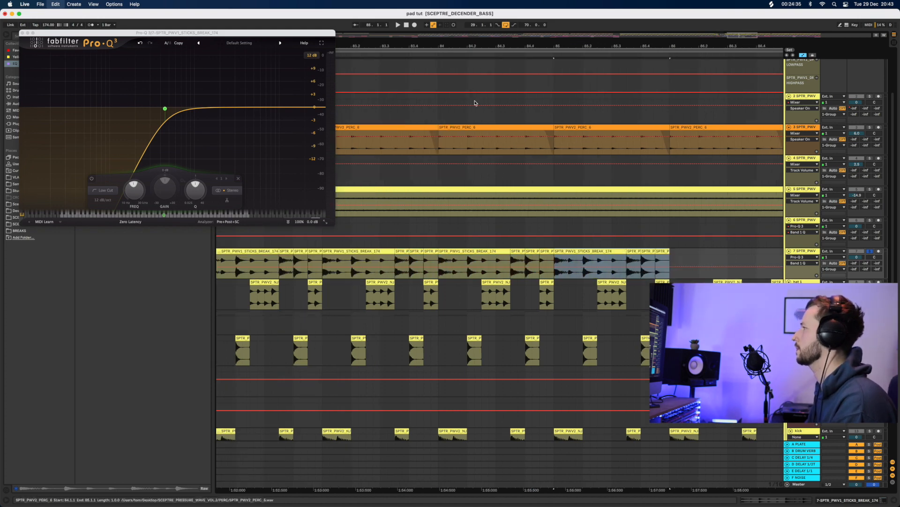
Raise the sticks break low cut to about 1583 Hz while playing from bar 82
left_click_drag(462, 51, 488, 30)
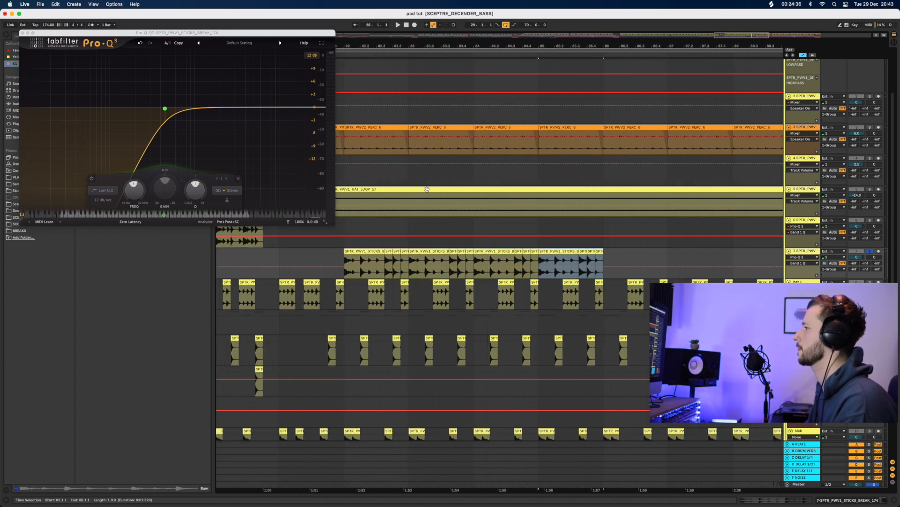
left_click(346, 257)
key("space")
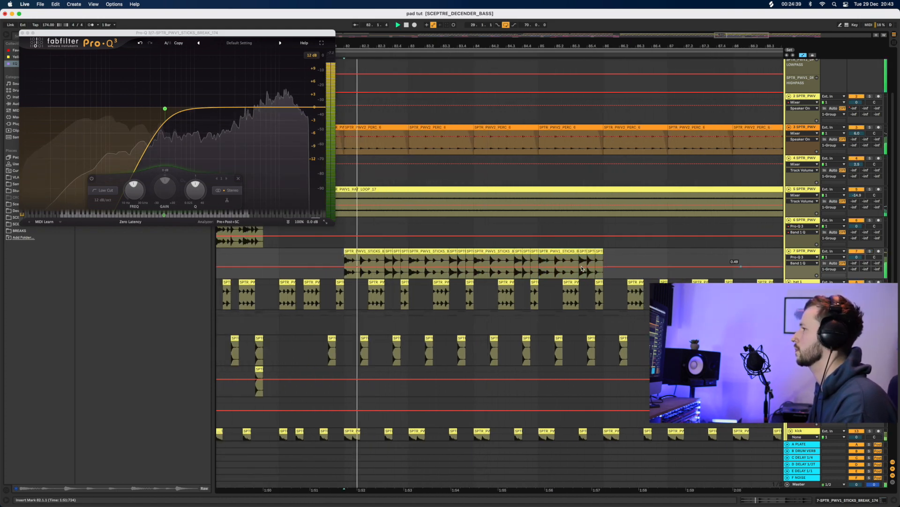
left_click_drag(164, 108, 213, 119)
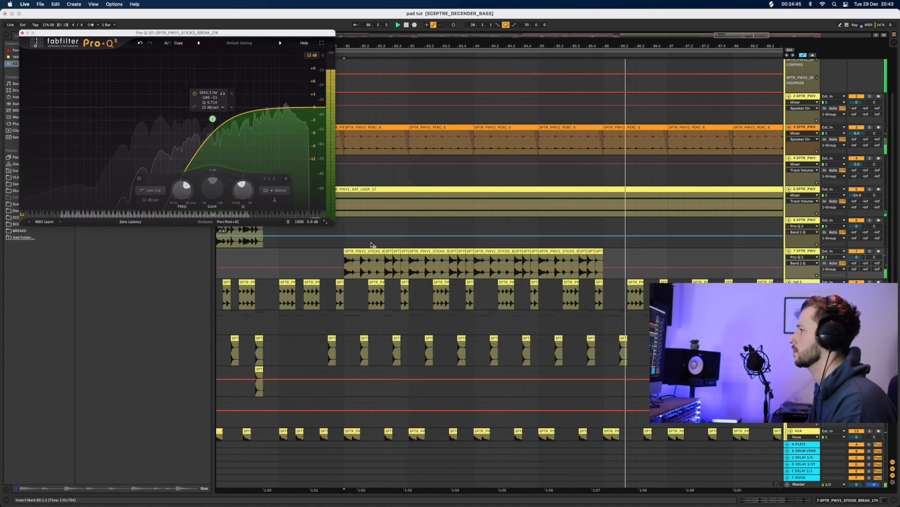
left_click(359, 260)
key("space")
Delete slices and the bar 83 chunk from the sticks break to chop gaps
left_click(368, 251)
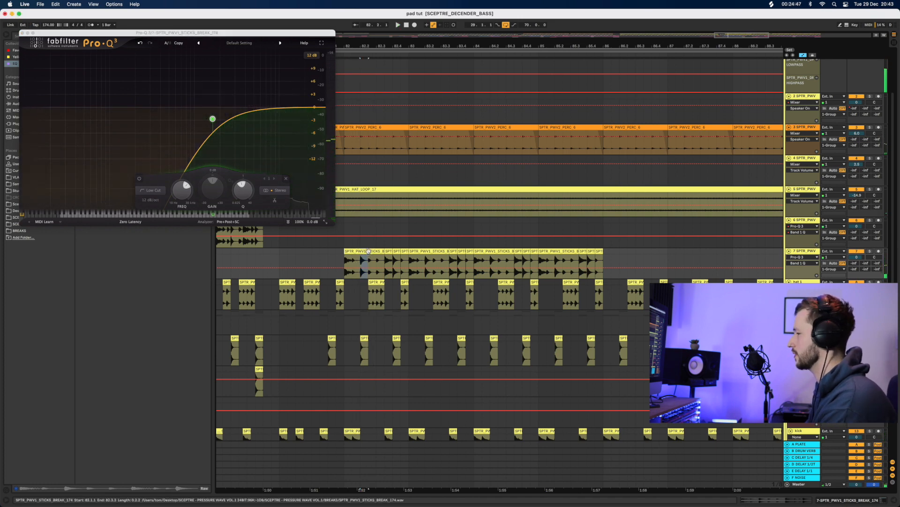
left_click(323, 257)
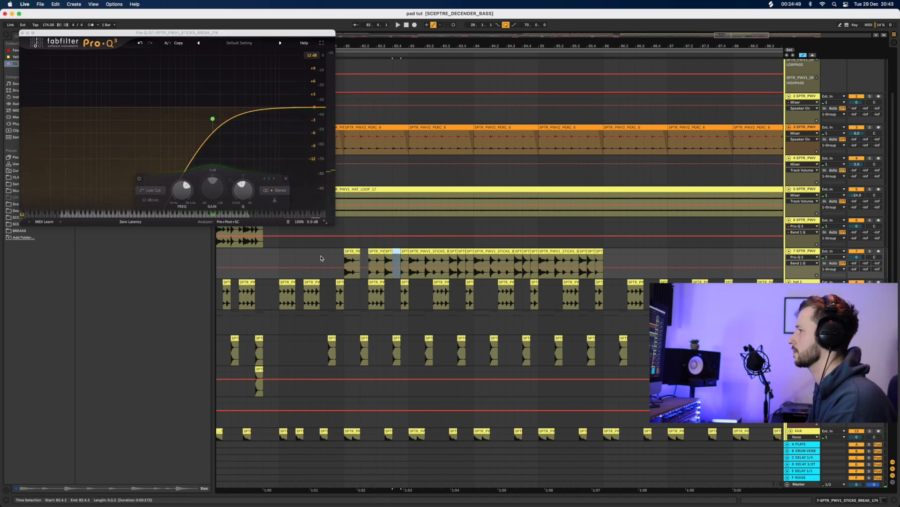
key("space")
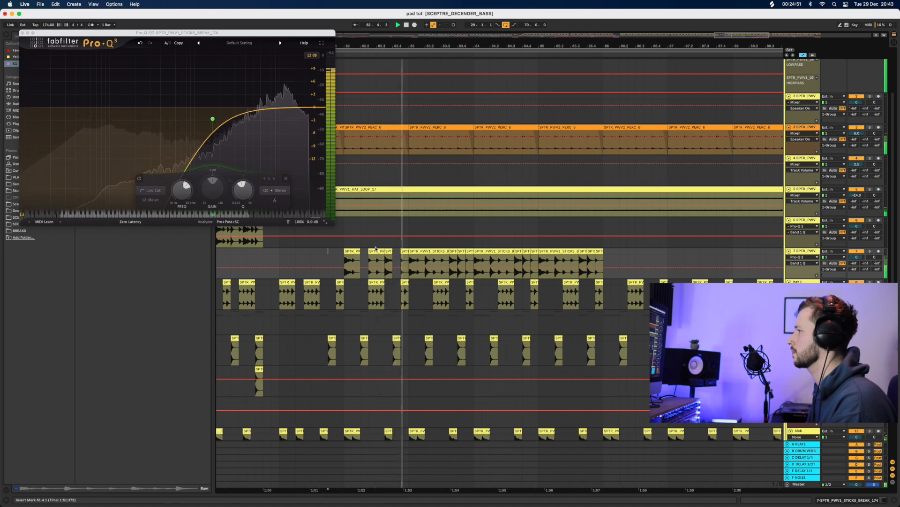
left_click_drag(430, 259, 492, 261)
key("space")
key("Delete")
left_click(413, 251)
key("Delete")
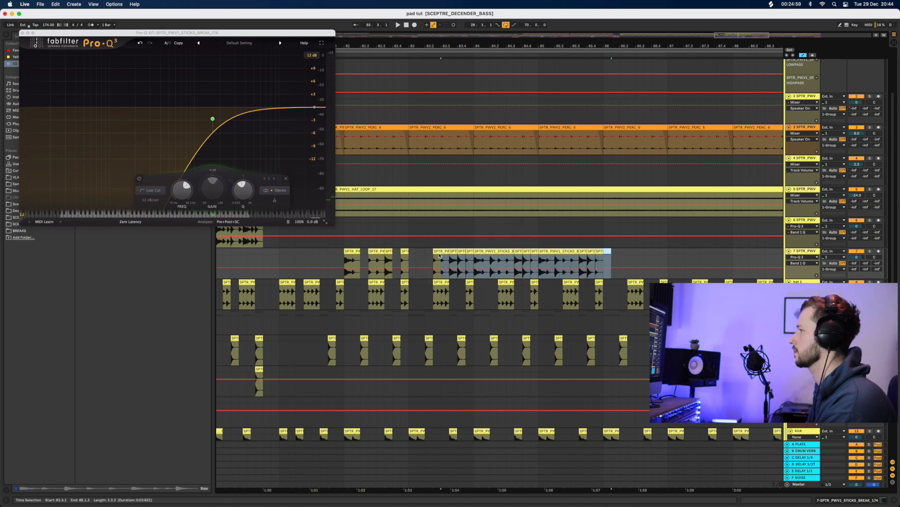
key("Delete")
Audition the chopped sticks section from 81.4.1
left_click(328, 253)
key("space")
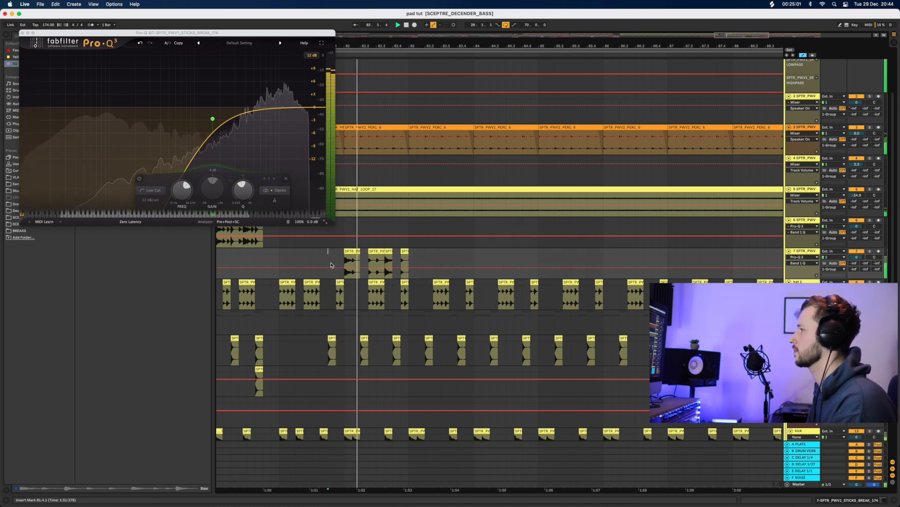
left_click_drag(342, 48, 406, 75)
key("space")
key("space")
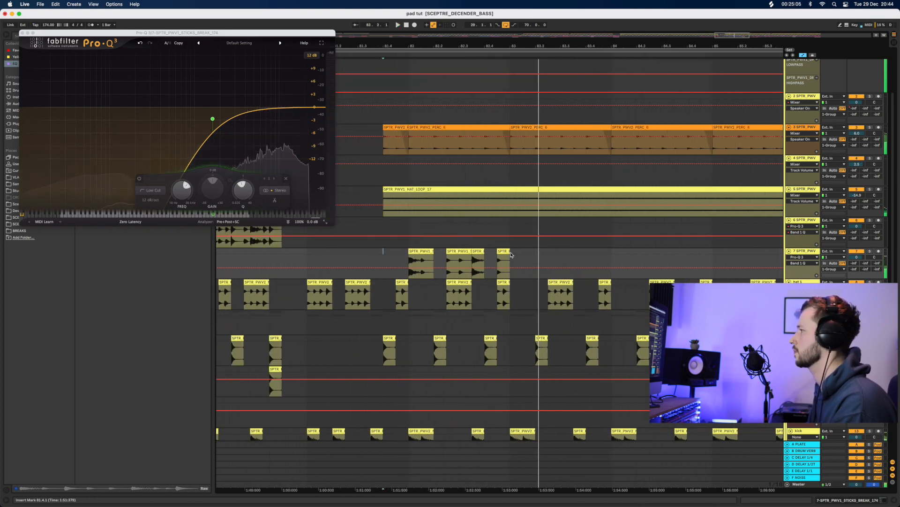
key("space")
Consolidate the chopped sticks clips with Cmd+J and duplicate them through the drop
left_click_drag(511, 256, 426, 260)
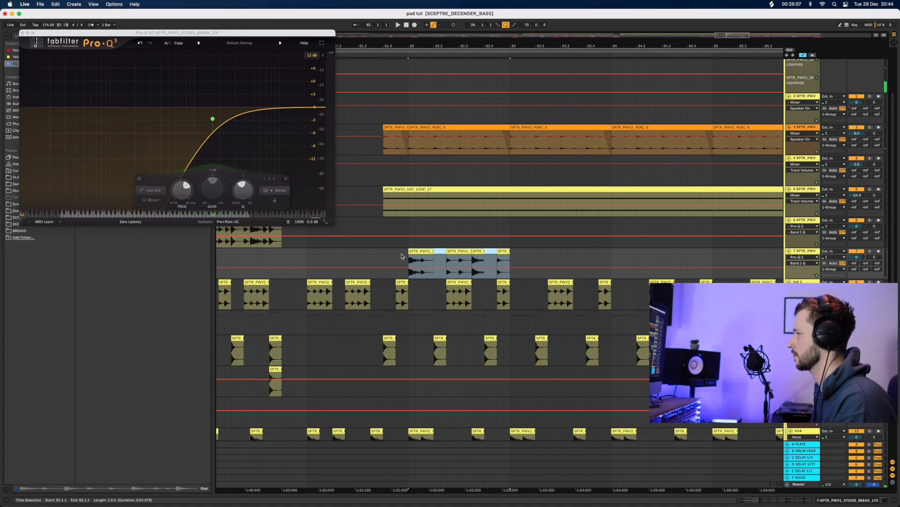
key("super+j")
key("super+d")
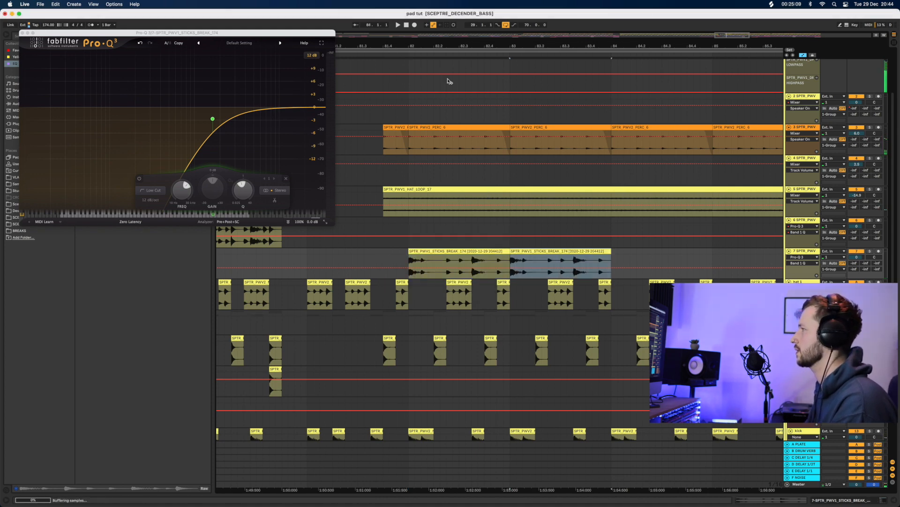
left_click_drag(434, 46, 423, 0)
key("super+d")
key("super+d")
key("super+d")
key("super+d")
key("super+d")
key("super+d")
key("super+d")
key("super+d")
key("super+d")
key("super+d")
key("super+d")
key("super+d")
key("super+d")
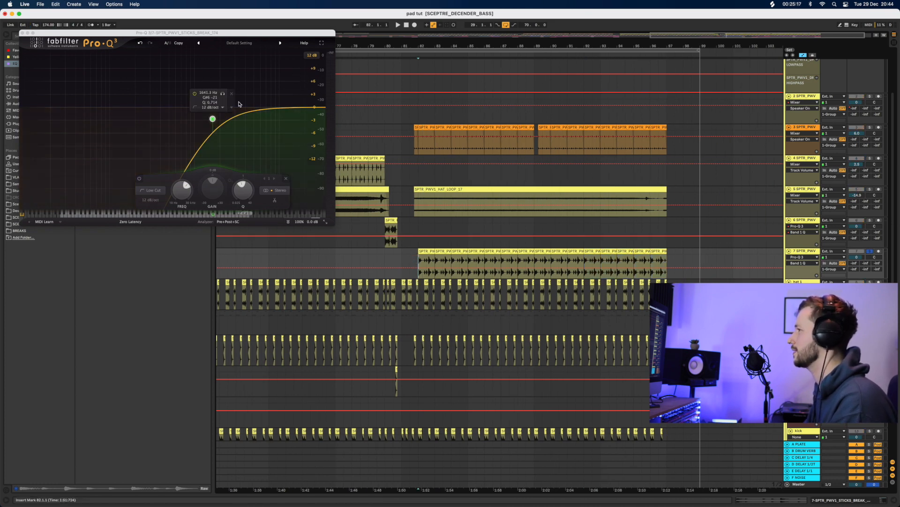
Lower the sticks low cut to 1471 Hz and unsolo the sticks track
key("space")
left_click_drag(213, 118, 209, 107)
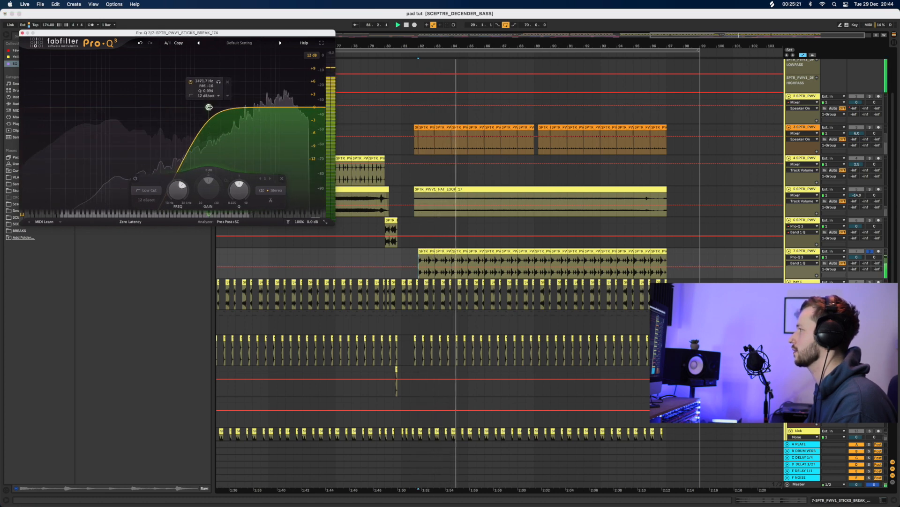
left_click(870, 251)
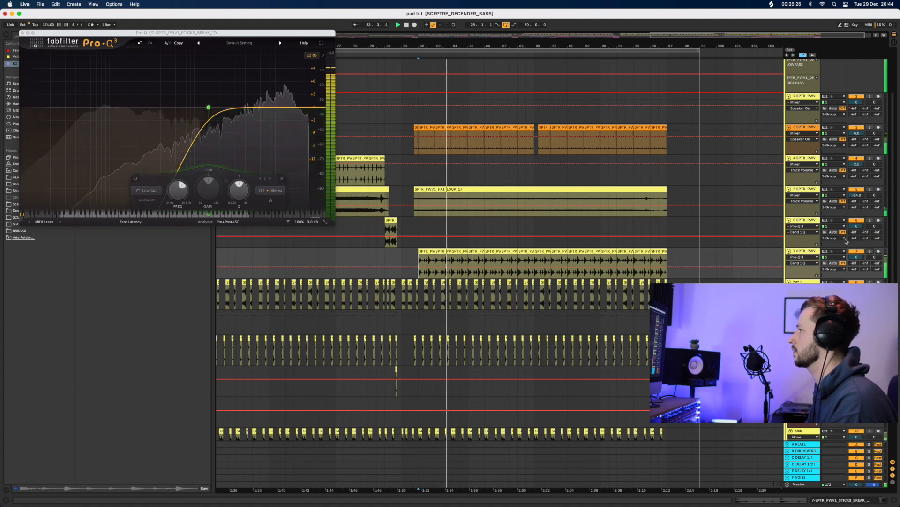
Extend the loop end from bar 99 to 102 and close the Pro-Q 3 window
left_click_drag(421, 45, 400, 47)
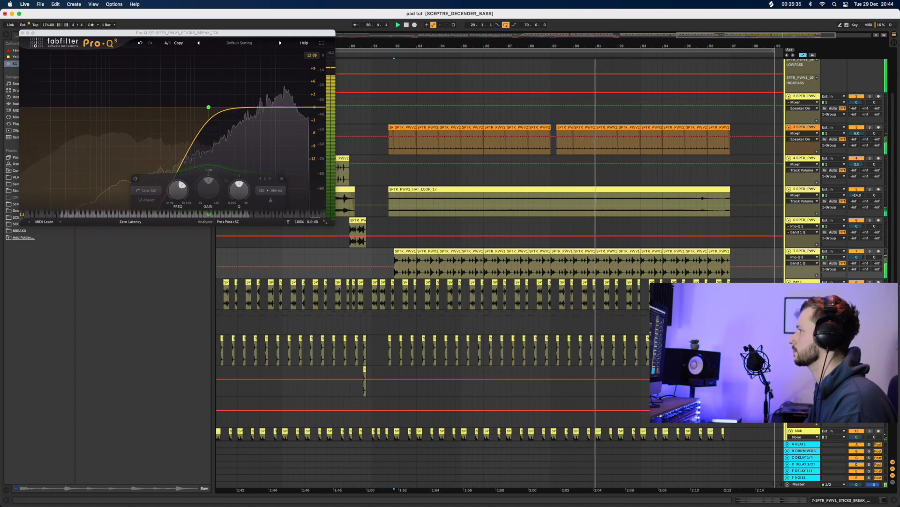
left_click_drag(544, 46, 637, 20)
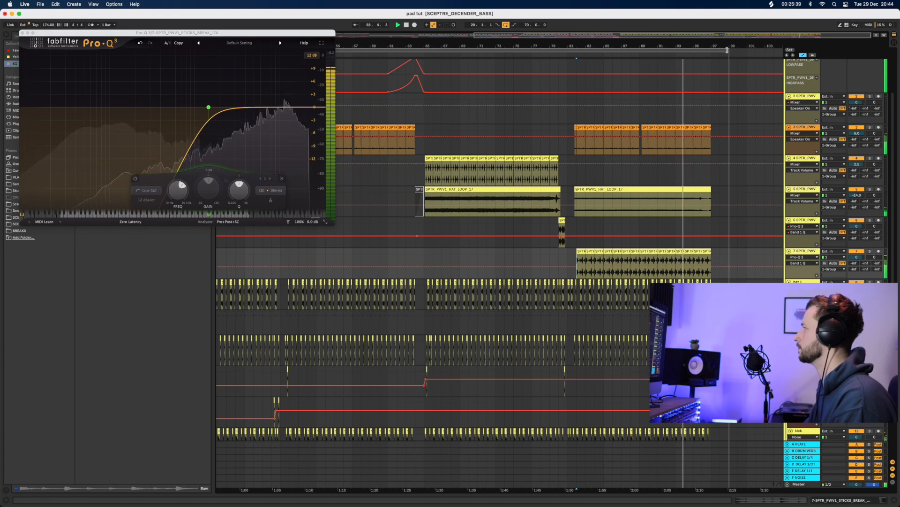
left_click_drag(727, 50, 739, 23)
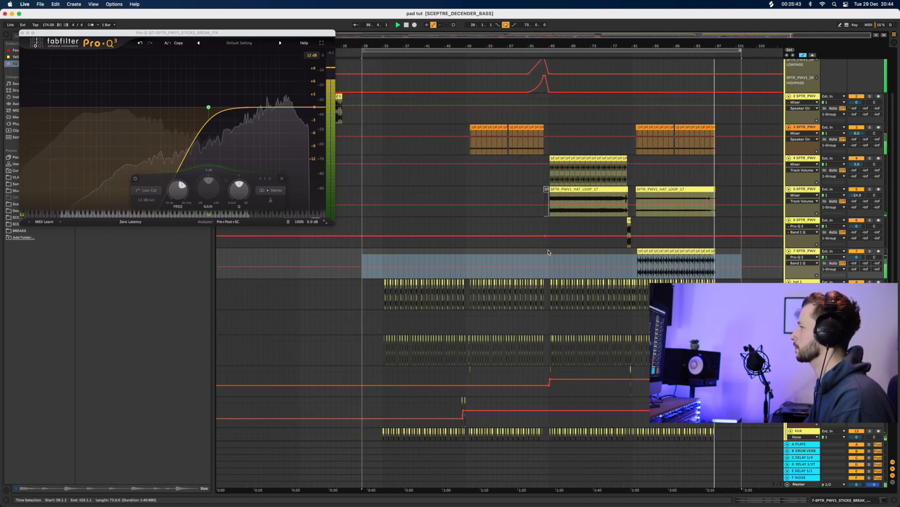
left_click(622, 252)
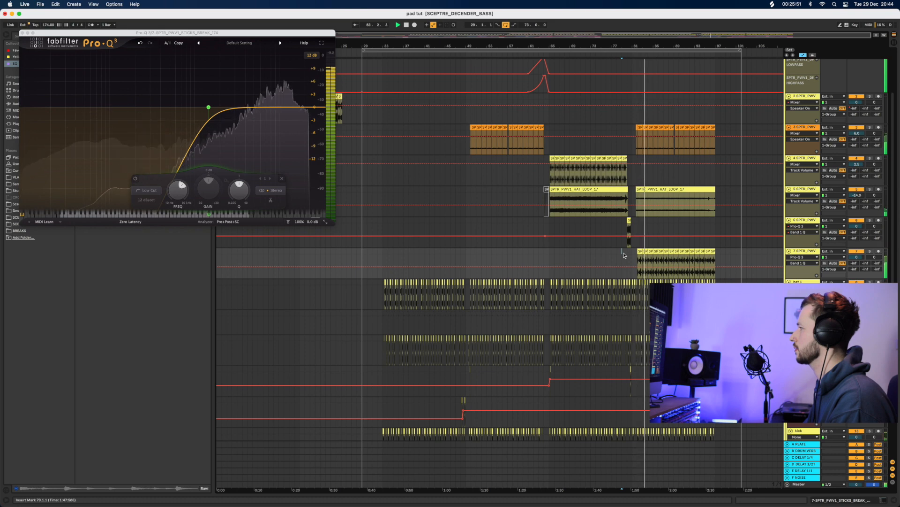
key("space")
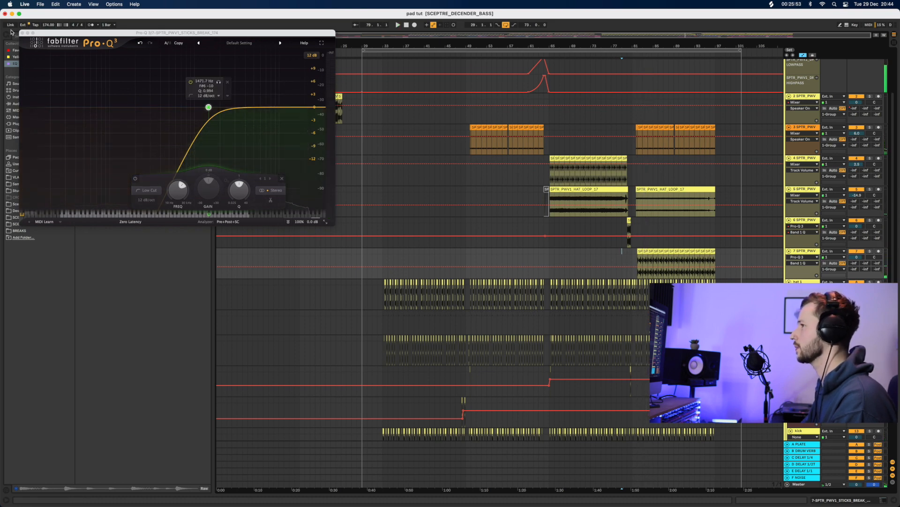
left_click(23, 35)
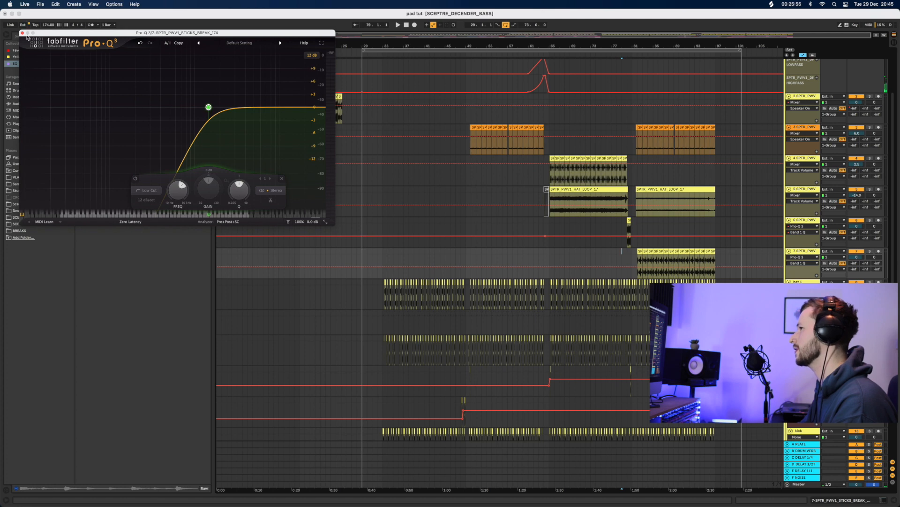
left_click(22, 33)
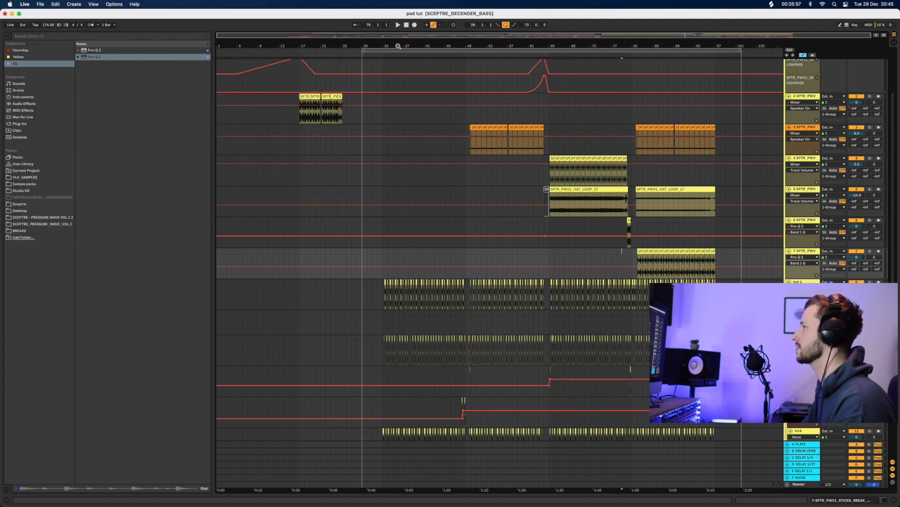
Fold tracks 2–7, hat 1, the kick snare group, 16 Group, track 15 and 1 Group
scroll(594, 296, "up", 3)
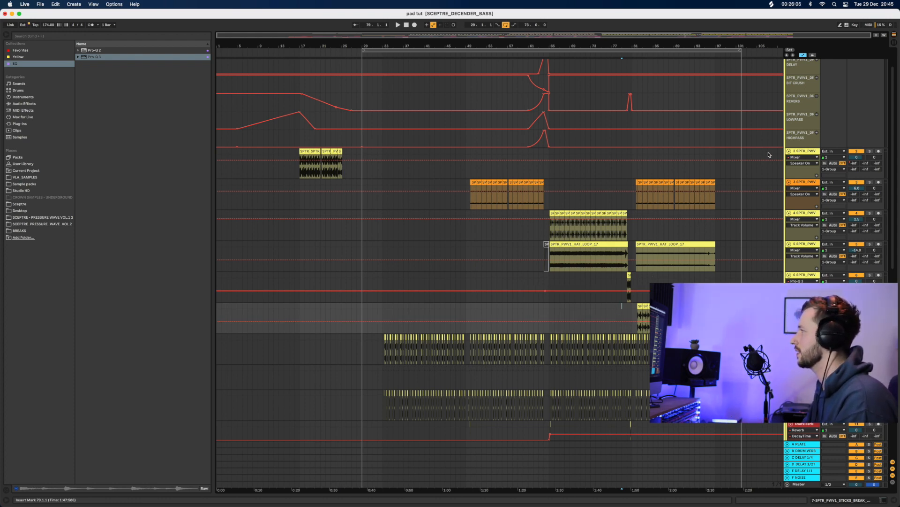
left_click(788, 151)
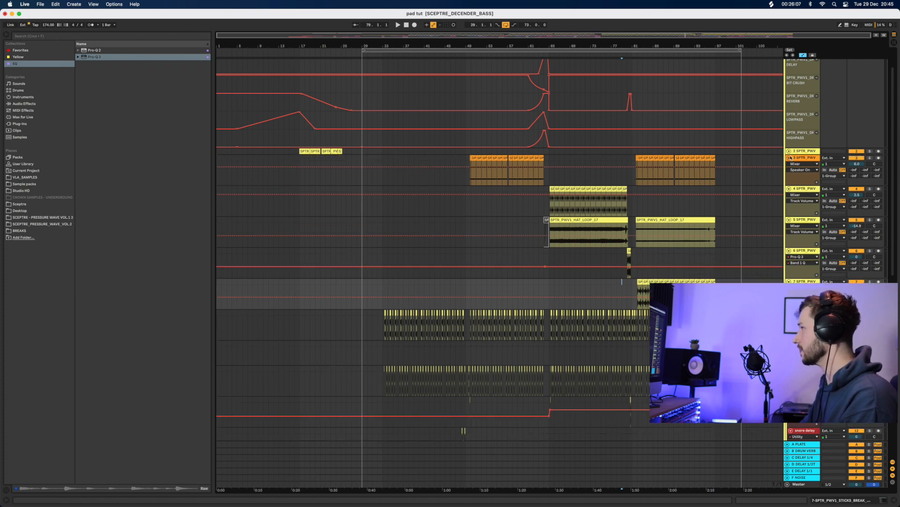
left_click(789, 157)
left_click(789, 164)
left_click(789, 171)
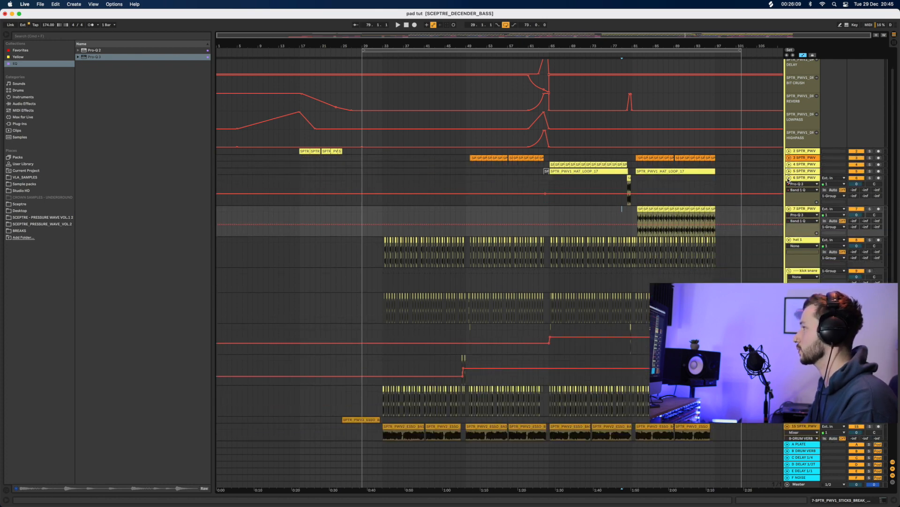
left_click(789, 178)
left_click(789, 184)
left_click(789, 191)
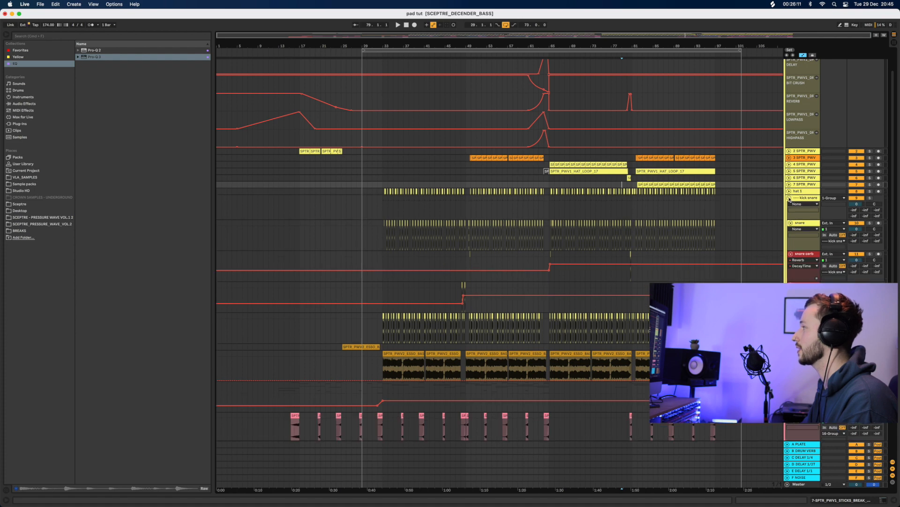
left_click(789, 197)
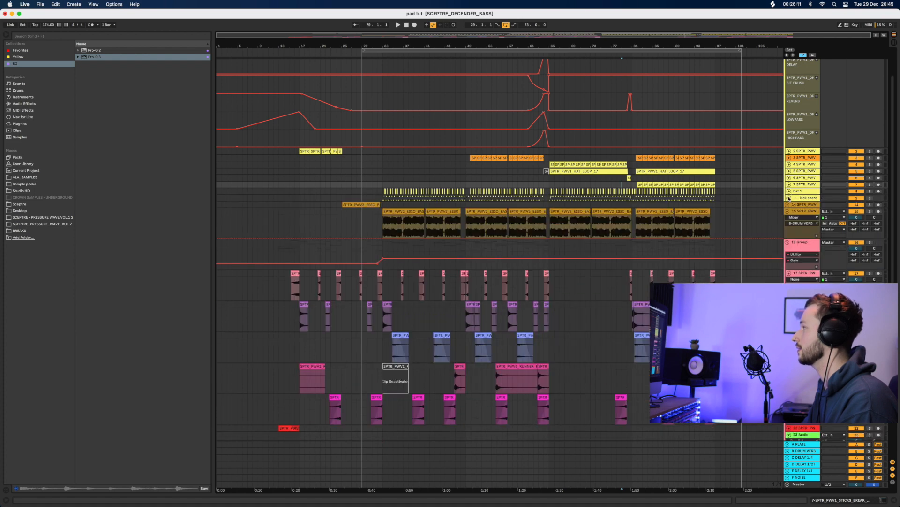
left_click(788, 242)
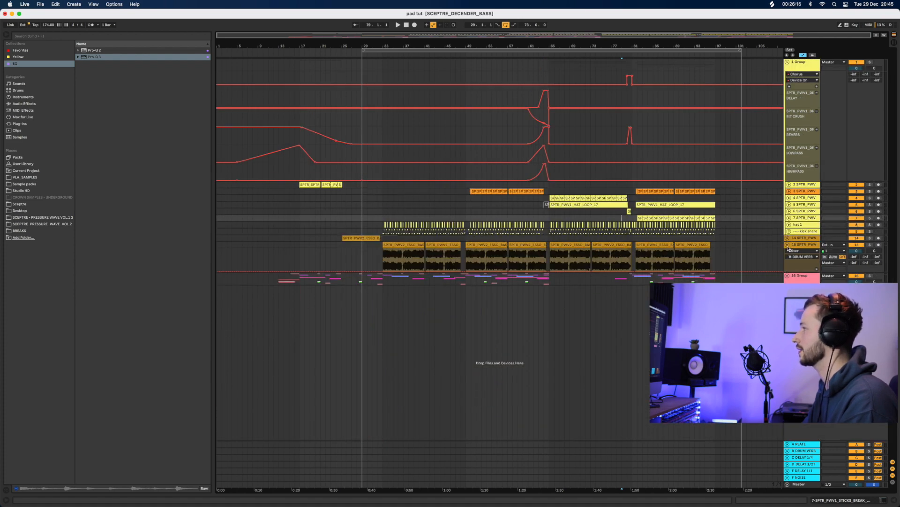
left_click(788, 245)
left_click(788, 63)
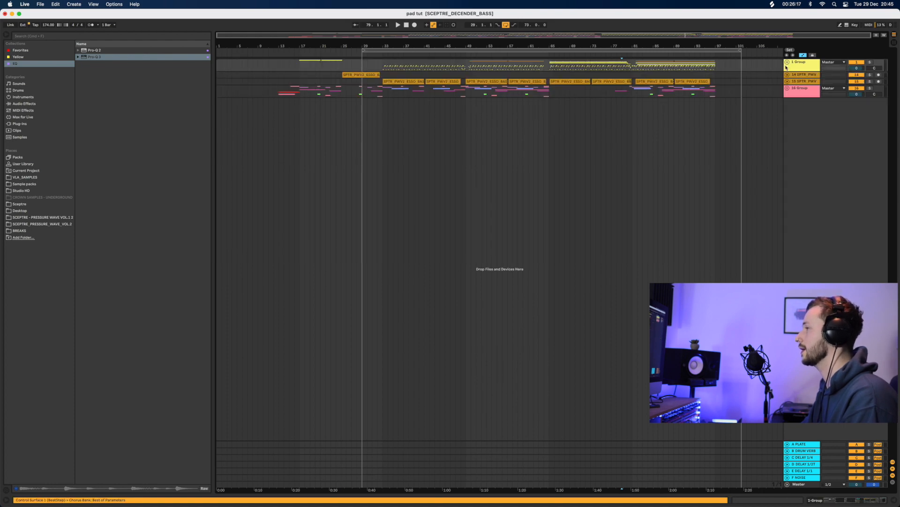